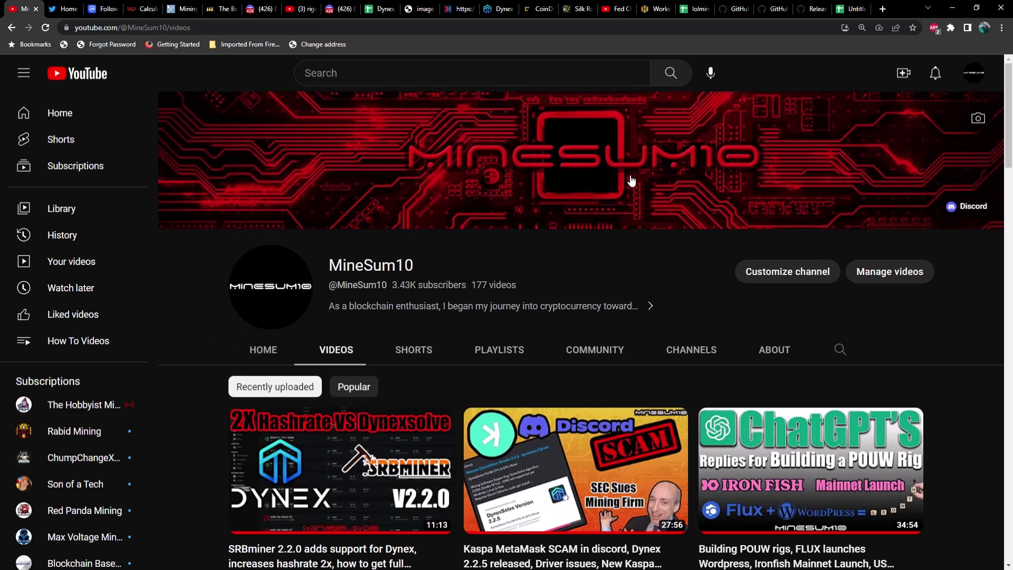
Open the rigelminer/rigel GitHub page and find the nexapow developer fee in its README
click(732, 7)
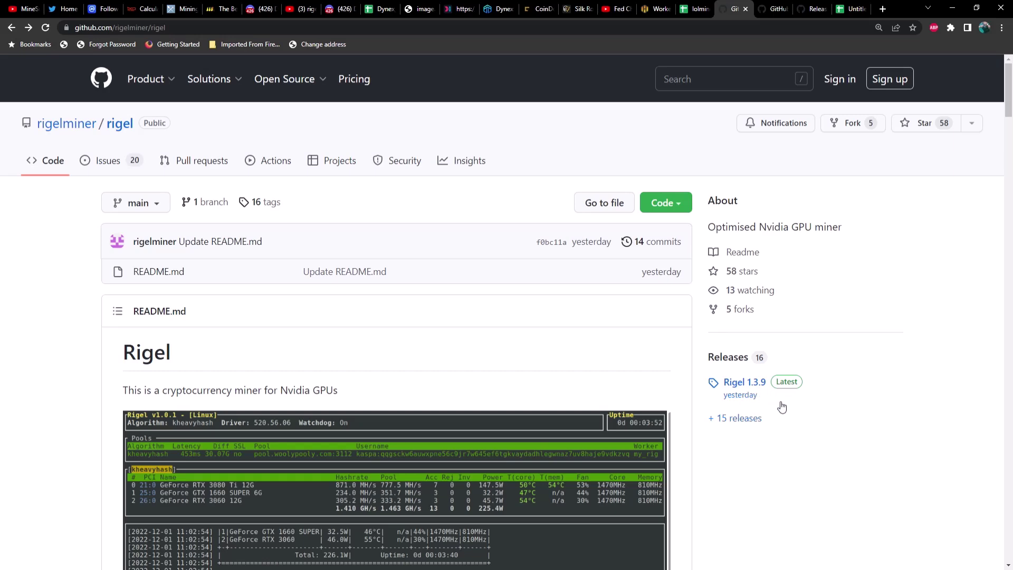
scroll(745, 436, down, 15)
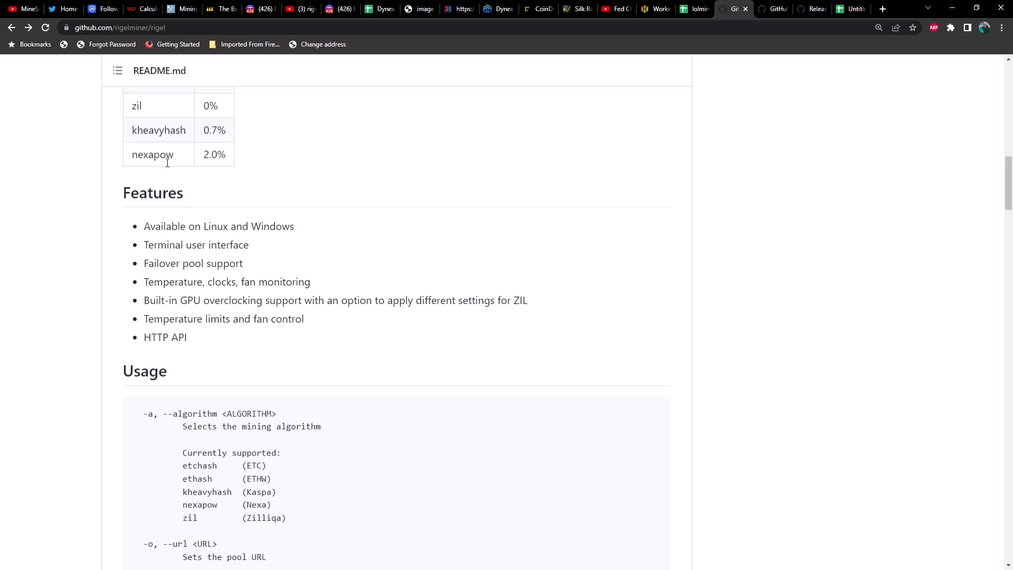
drag(134, 158, 284, 159)
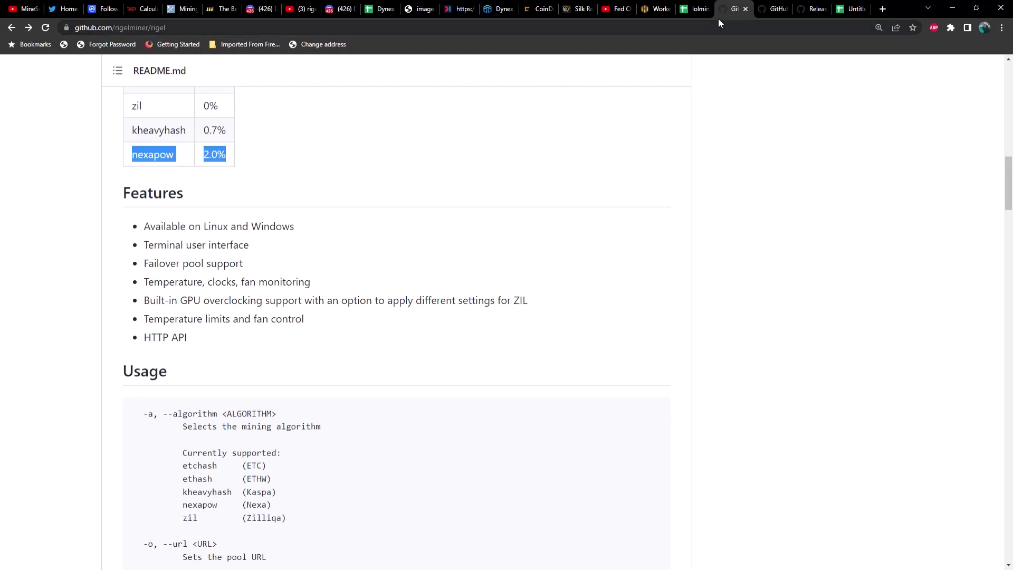
Open the bzminer GitHub page and check the Nexa entry for its developer fee and optional community fund in the supported algorithms list
click(764, 8)
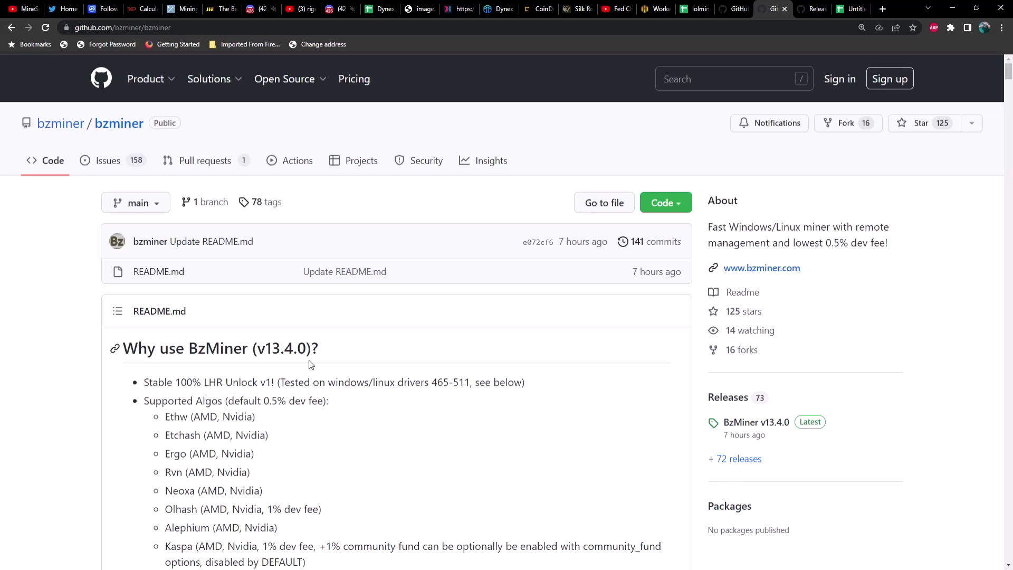
scroll(427, 373, down, 4)
scroll(427, 373, down, 4)
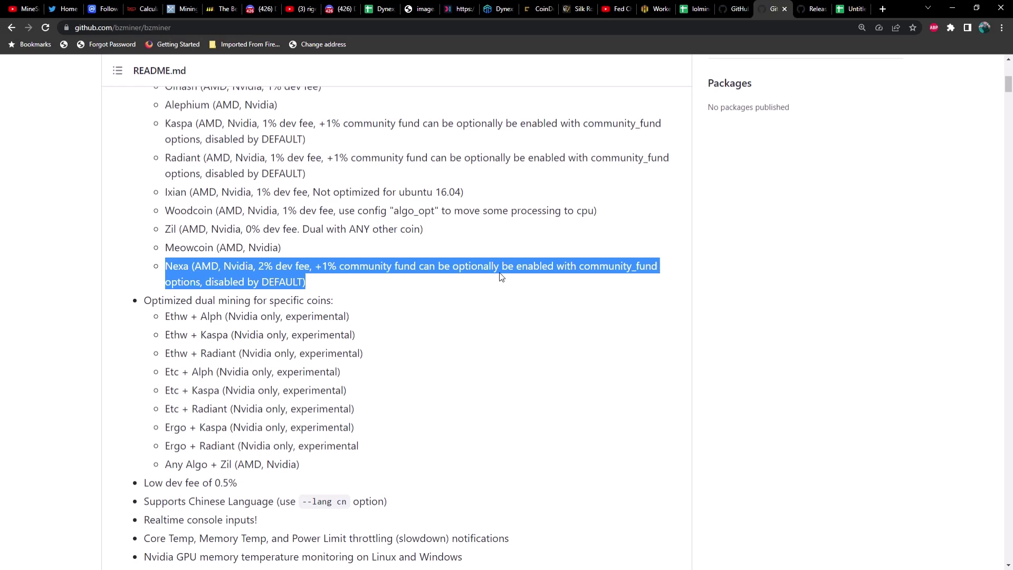
click(225, 287)
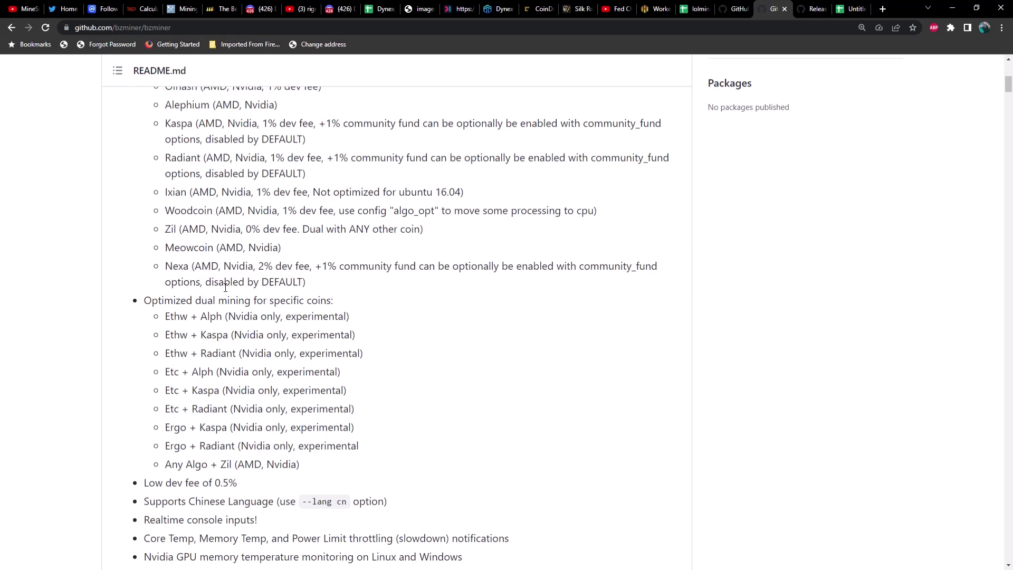
drag(206, 287, 310, 288)
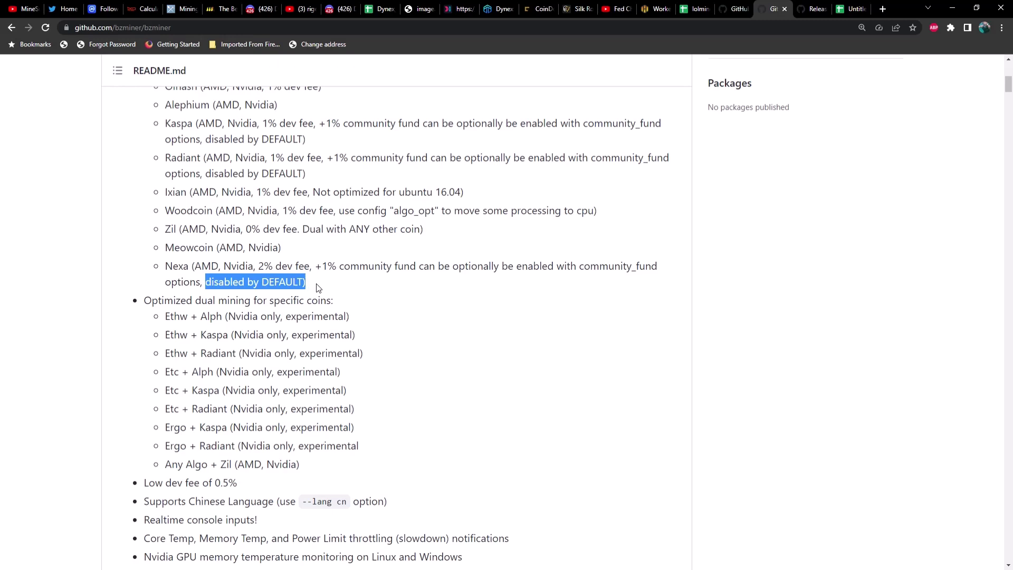
Open the lolMiner releases page and review the Nexa changes from version 1.70 back to 1.66, including the Nexa fee note
click(813, 9)
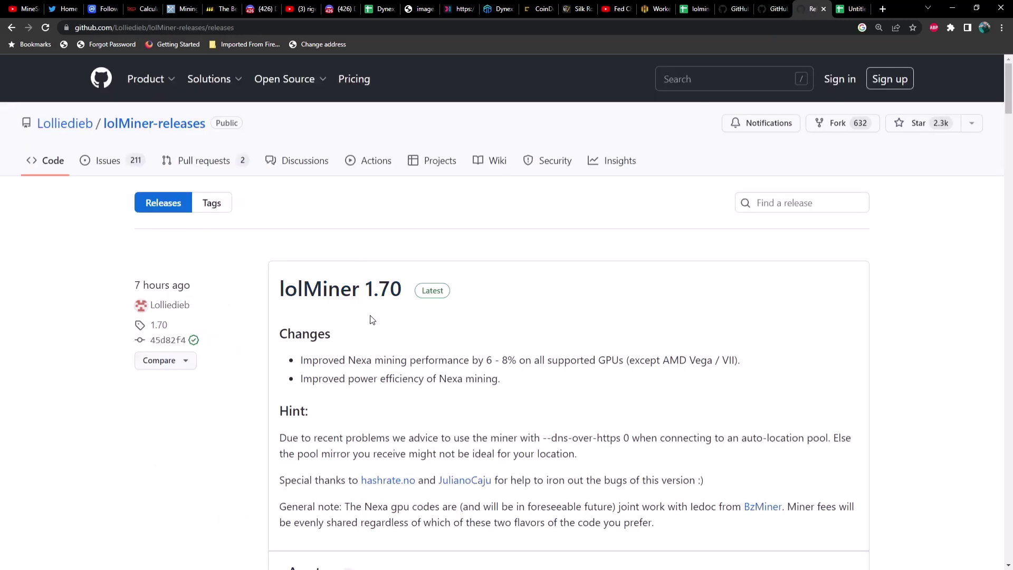
scroll(372, 317, down, 3)
scroll(380, 320, down, 15)
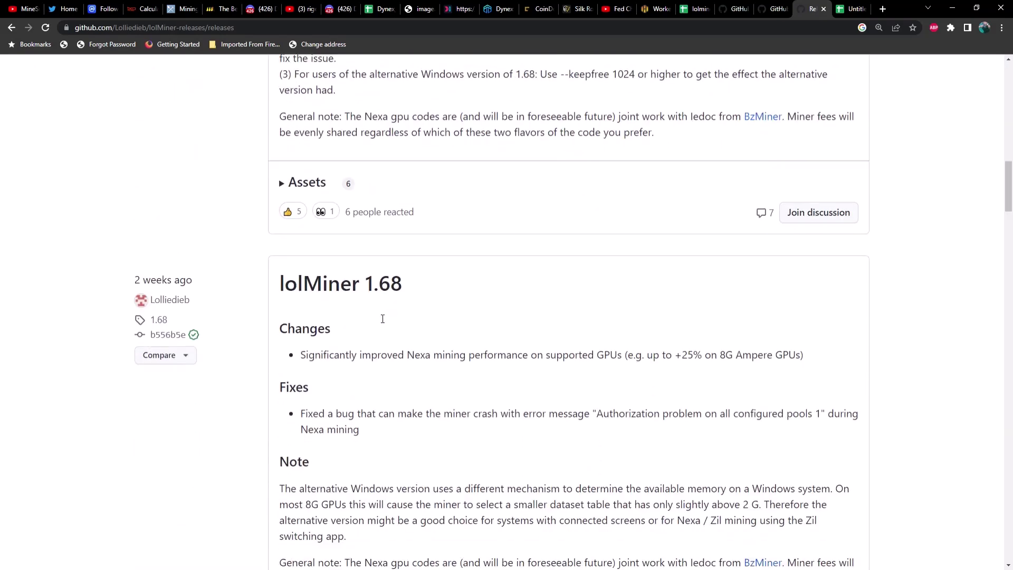
scroll(384, 319, down, 6)
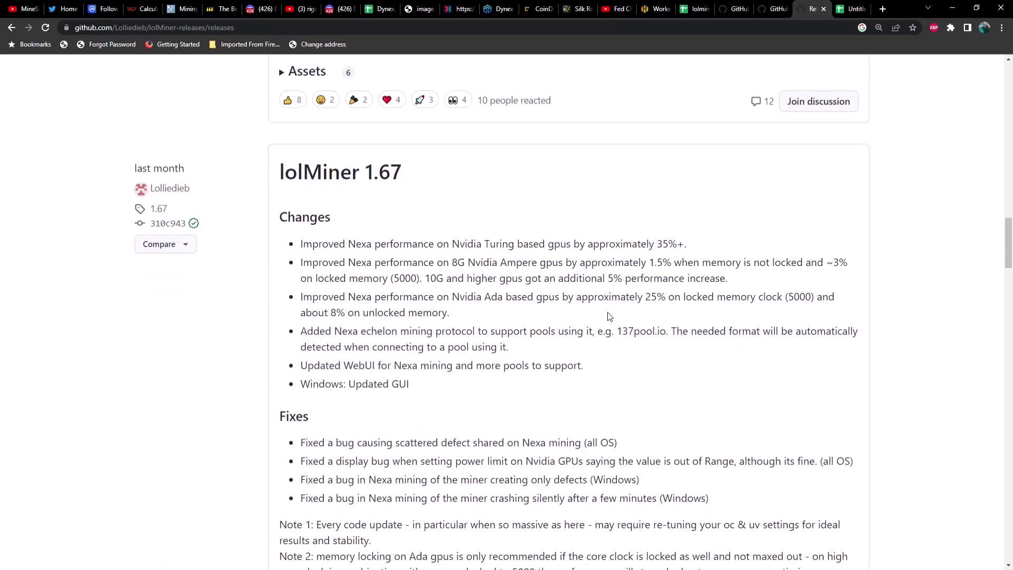
scroll(610, 317, up, 8)
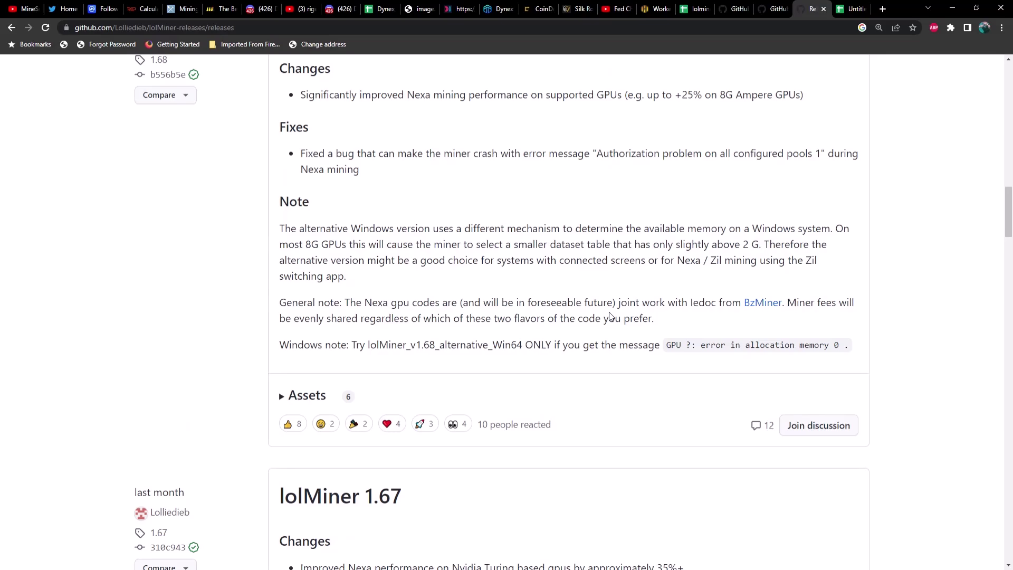
scroll(714, 285, up, 2)
scroll(721, 277, up, 4)
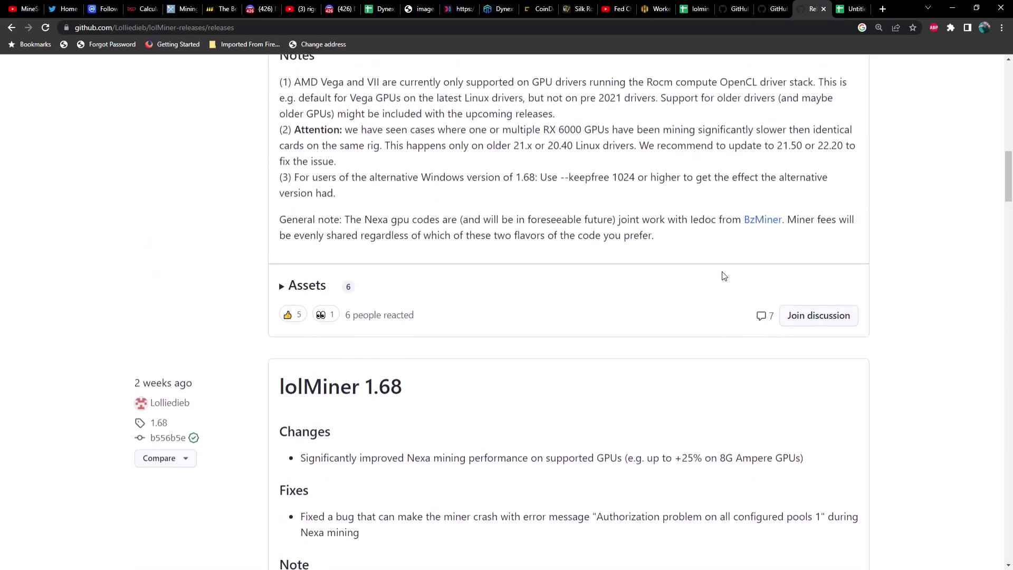
scroll(724, 275, down, 3)
scroll(724, 276, down, 15)
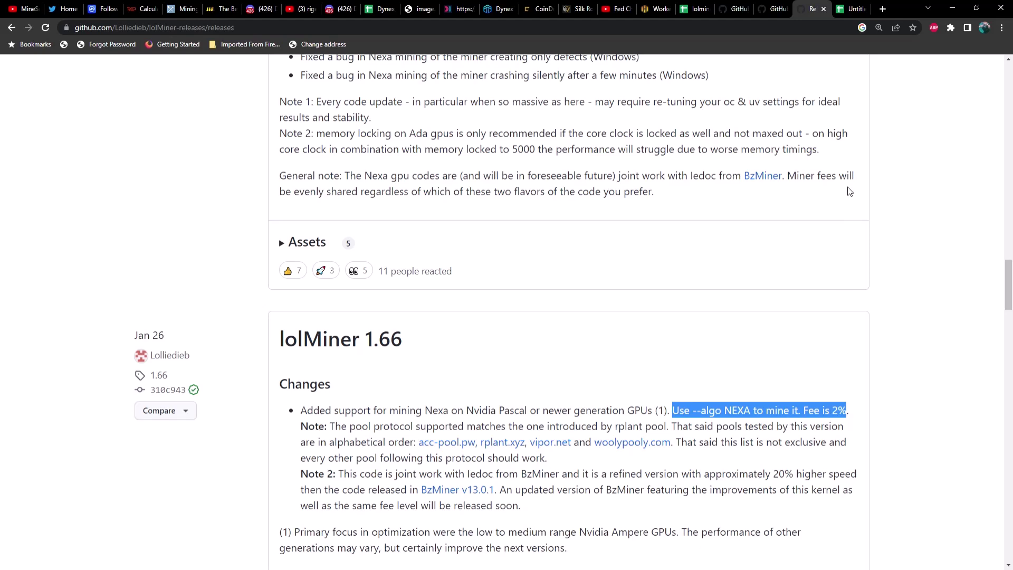
Open the "lolminer vs bzminer vs rigel miner" spreadsheet and compare the tested miner versions and the profits at 0.10 and 0.15 per kWh
click(694, 11)
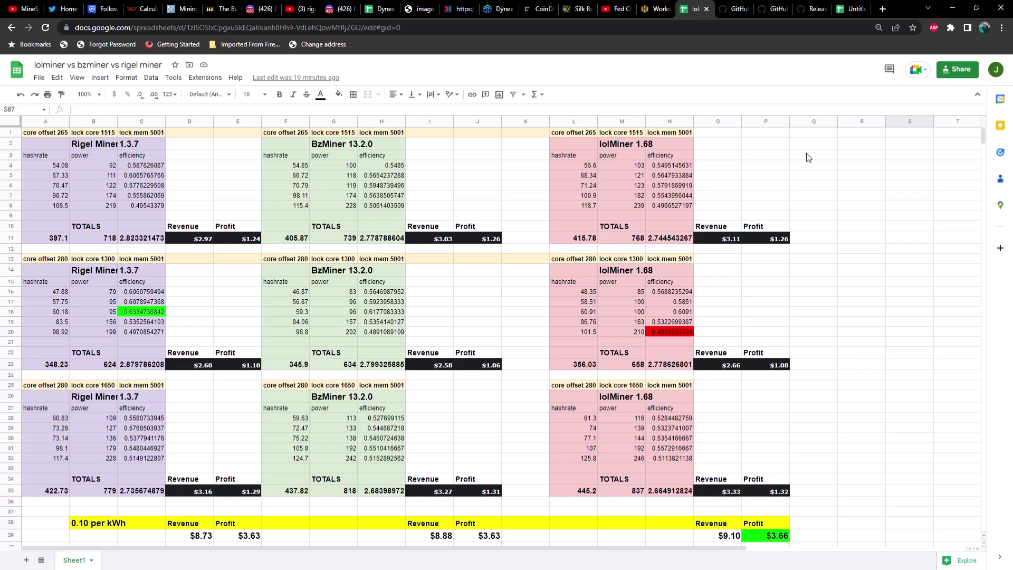
click(153, 144)
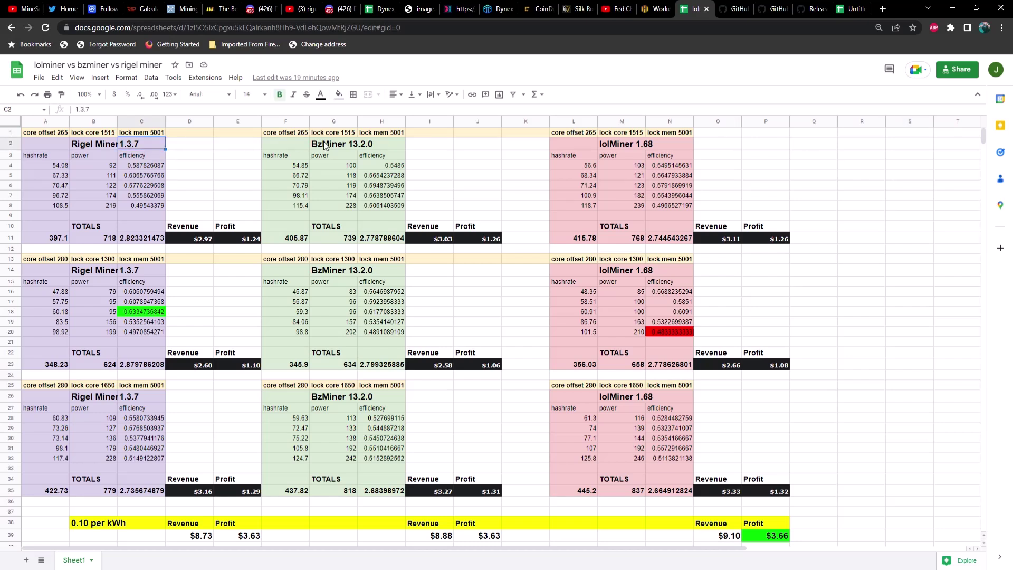
click(355, 145)
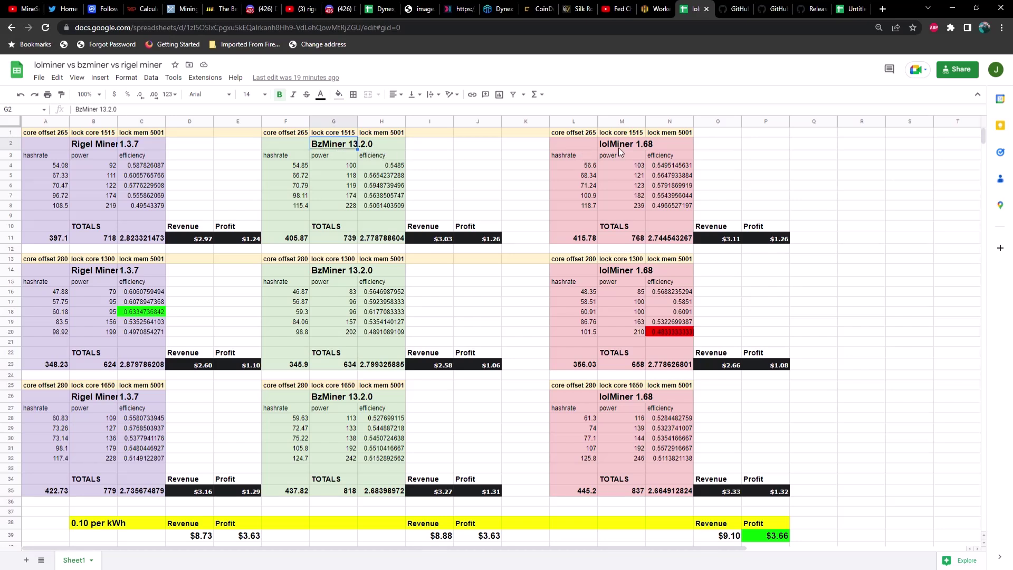
click(639, 141)
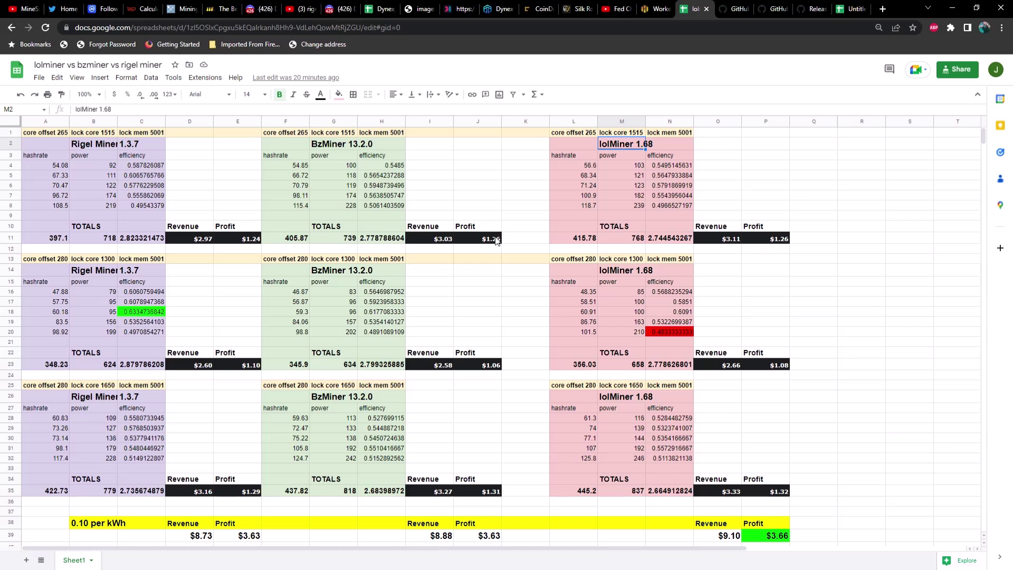
scroll(495, 238, down, 1)
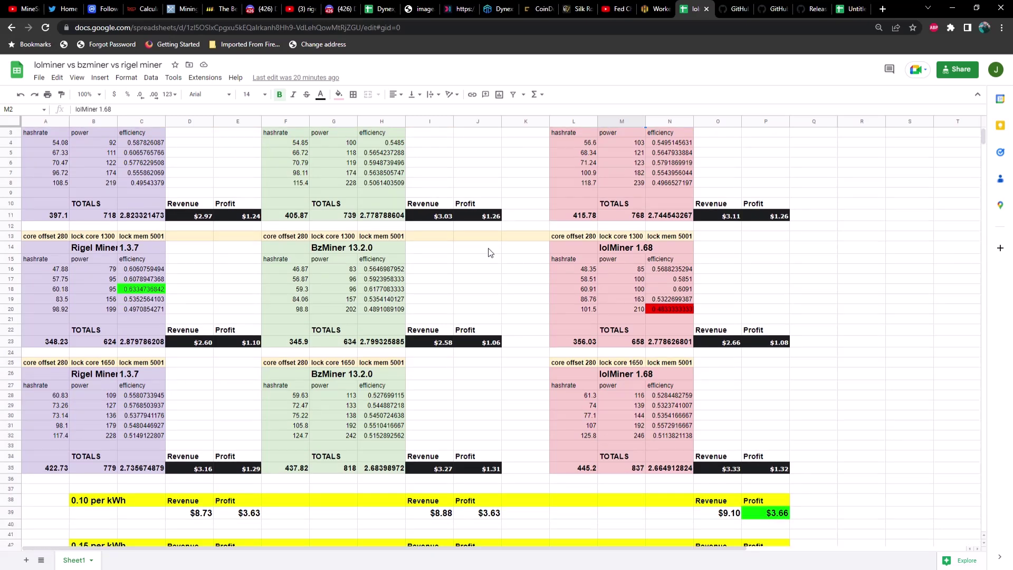
scroll(486, 295, down, 1)
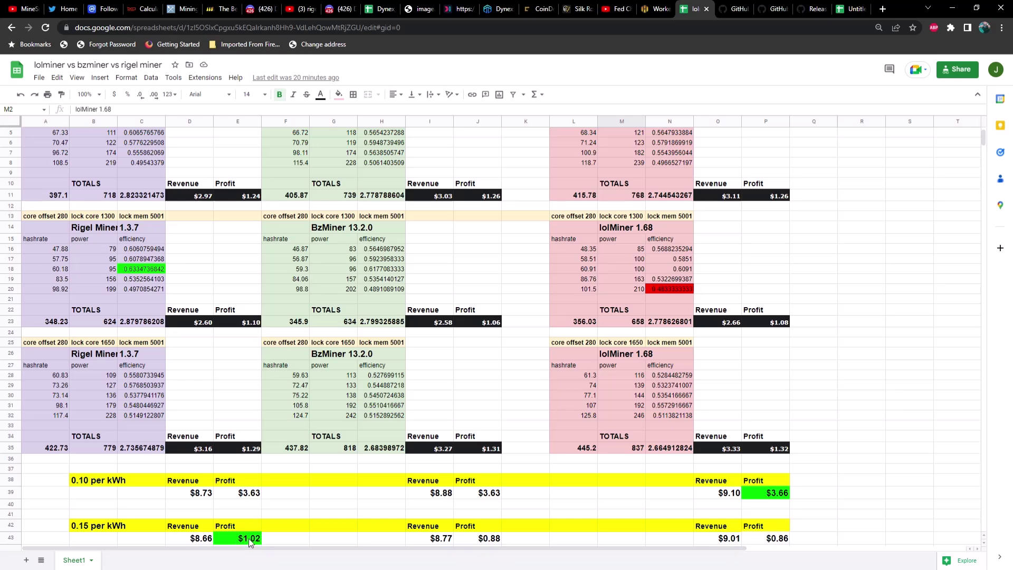
scroll(248, 538, up, 1)
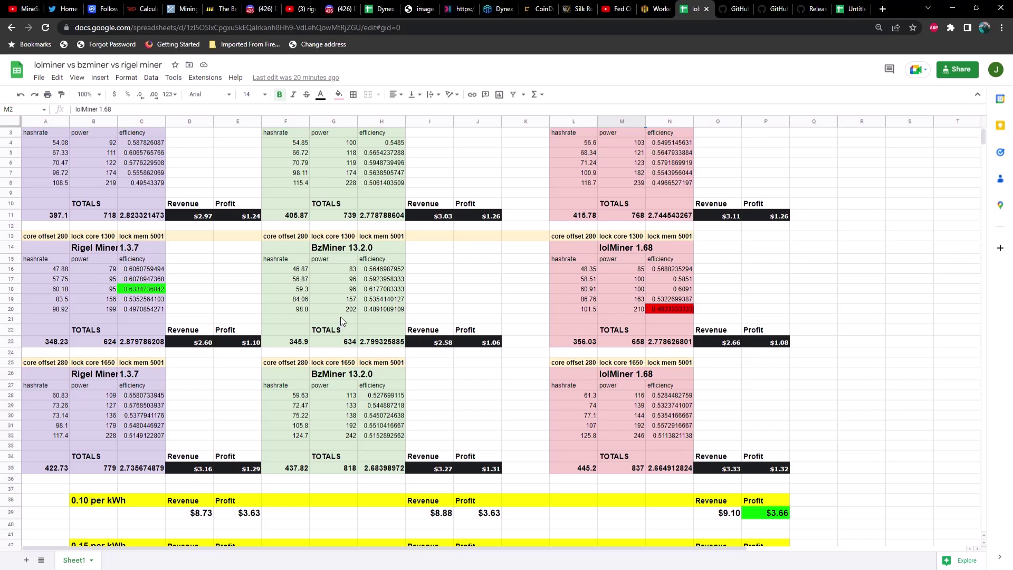
scroll(340, 316, up, 1)
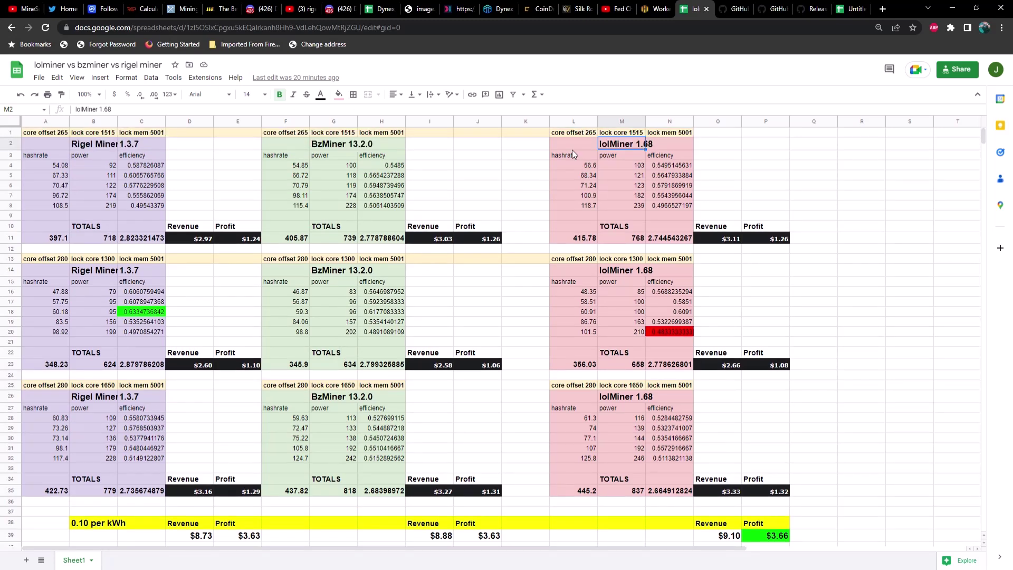
Switch to Hive OS and show the flight sheet of the Alderaan worker
click(655, 11)
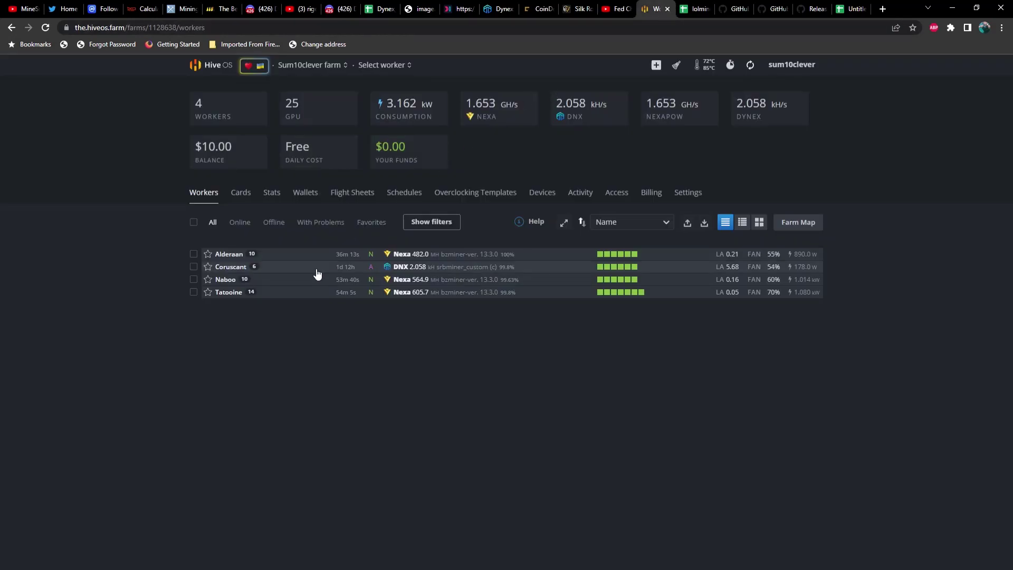
click(229, 255)
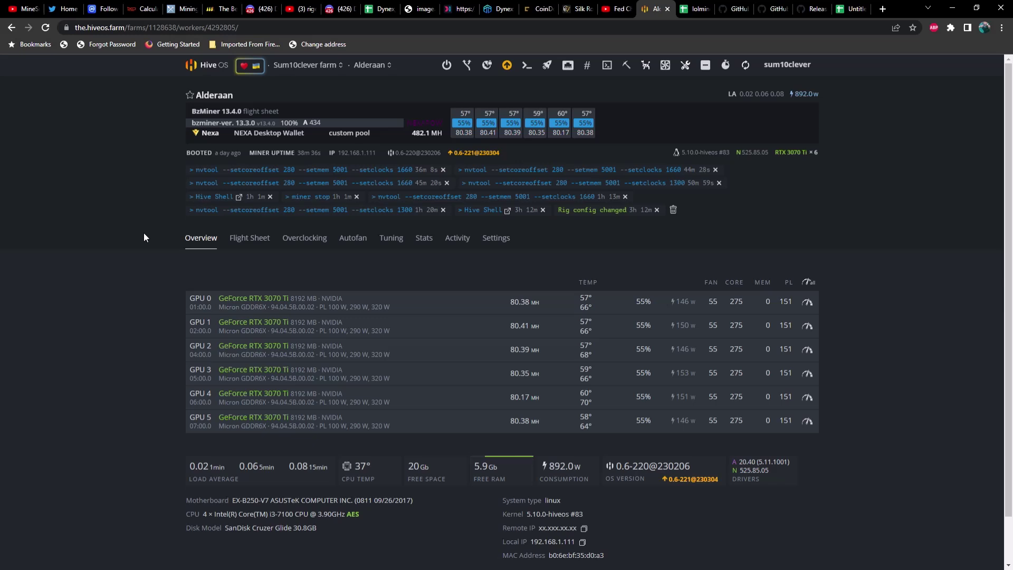
click(258, 247)
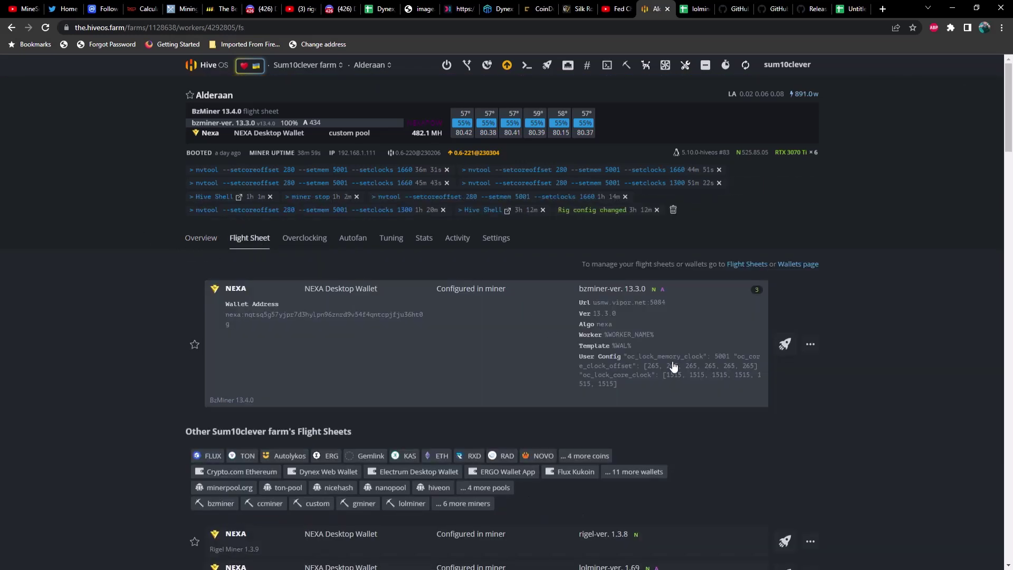
Open the BzMiner 13.4.0 flight sheet's miner configuration, check the memory and core clock arguments, and close it without applying changes
click(810, 345)
click(787, 364)
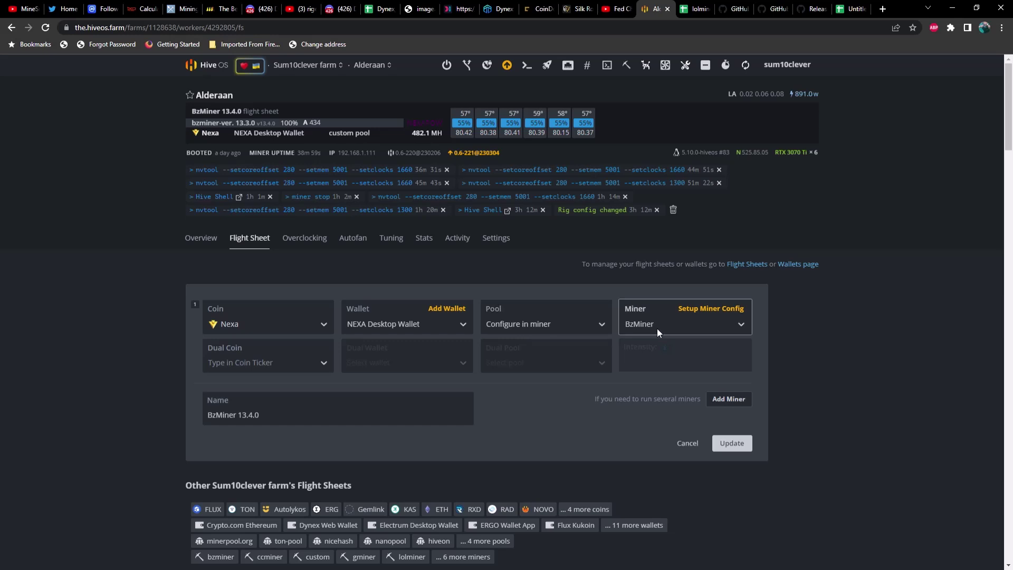
click(693, 311)
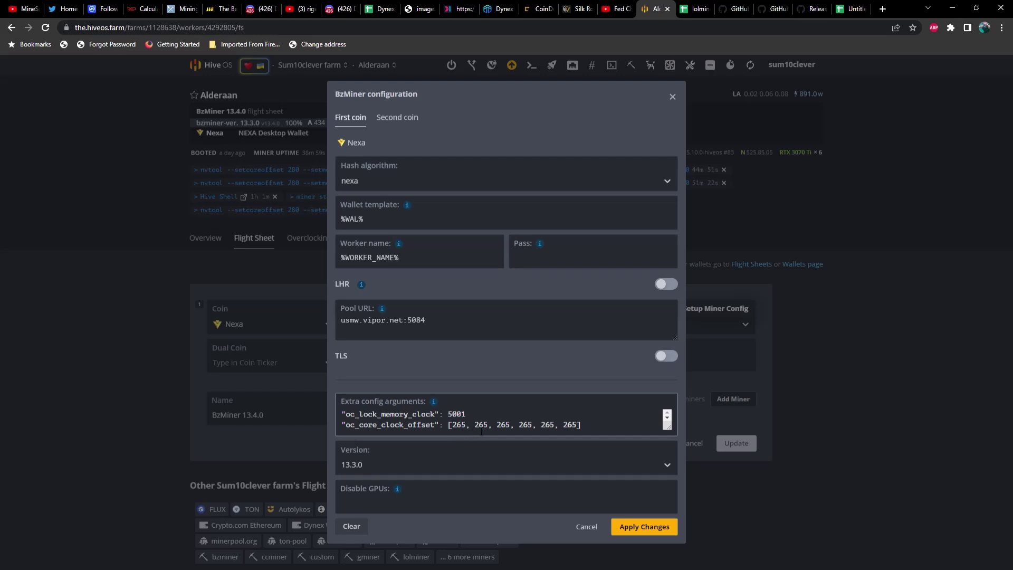
scroll(481, 431, down, 1)
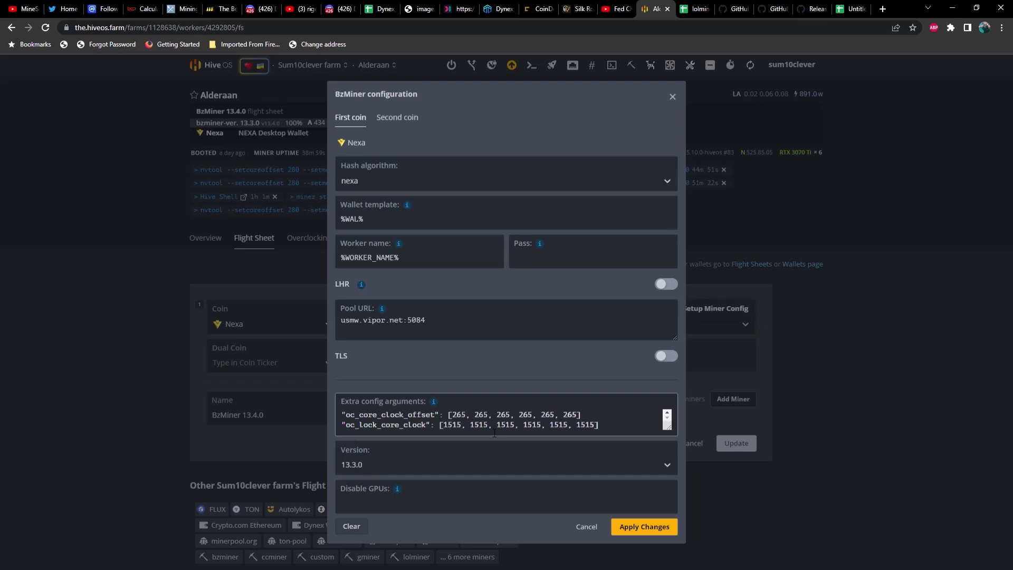
scroll(492, 433, up, 1)
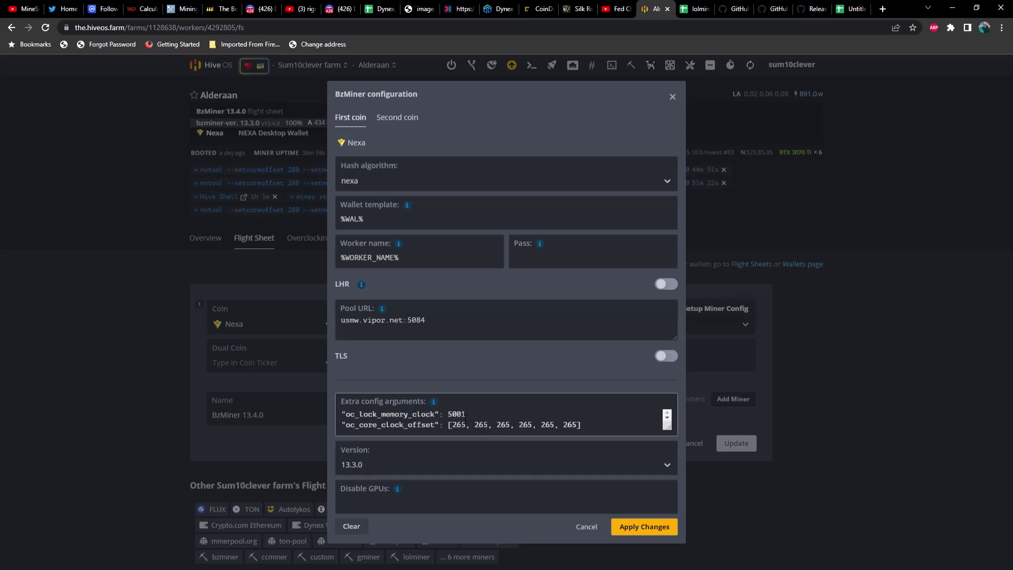
click(586, 527)
Switch to the "lolminer vs bzminer vs rigel miner" spreadsheet and check Rigel Miner 1.3.7's total hashrate, power and efficiency at core offset 265
click(695, 8)
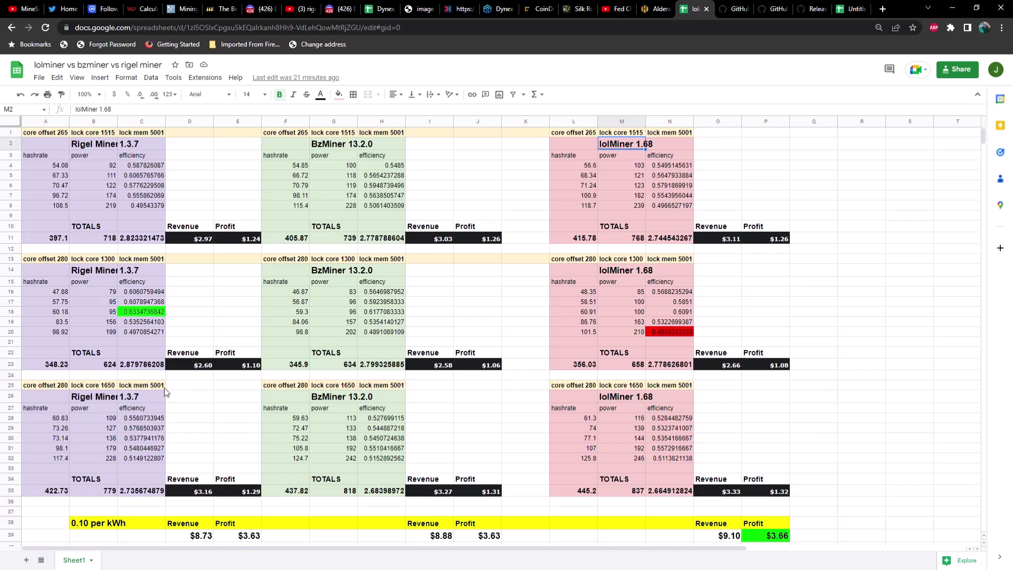
click(63, 240)
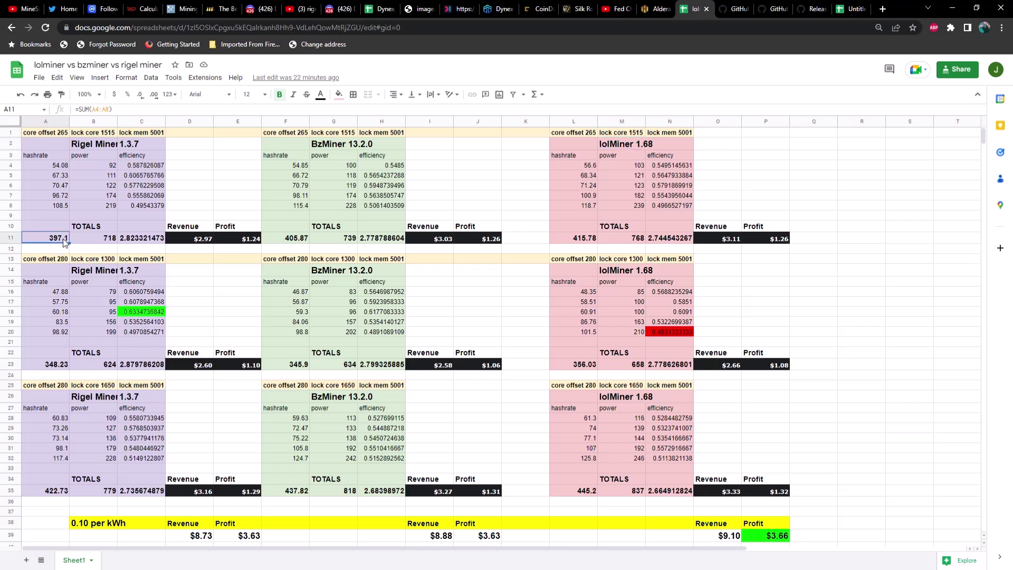
click(111, 243)
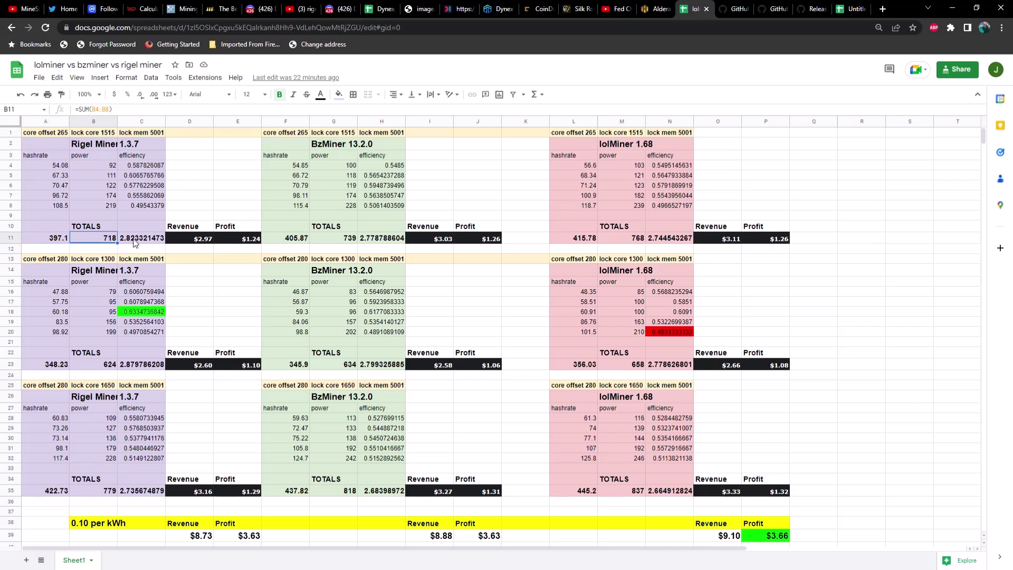
click(130, 243)
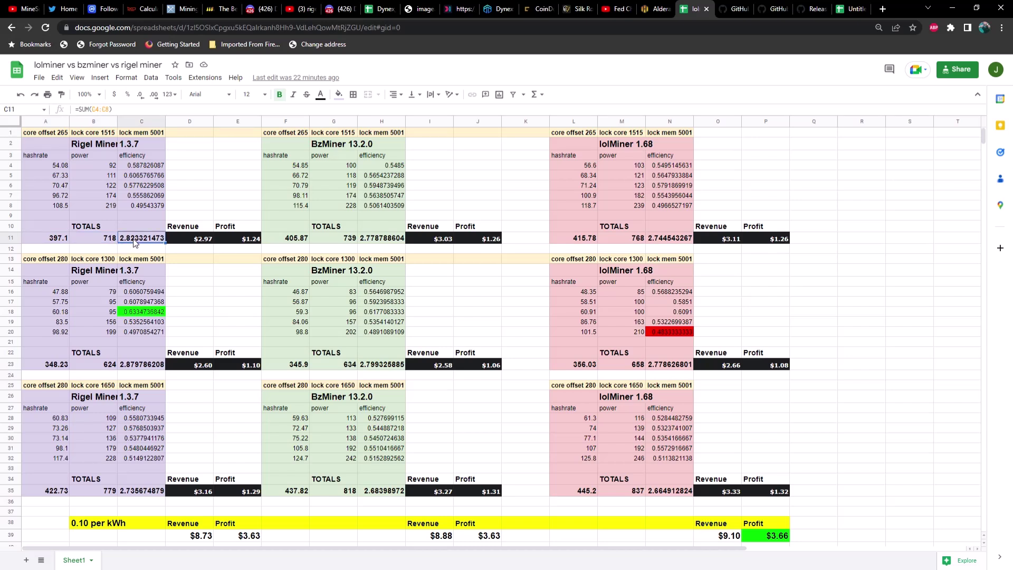
Go through the five individual hashrates of Rigel Miner 1.3.7 in the core offset 265 block
click(44, 163)
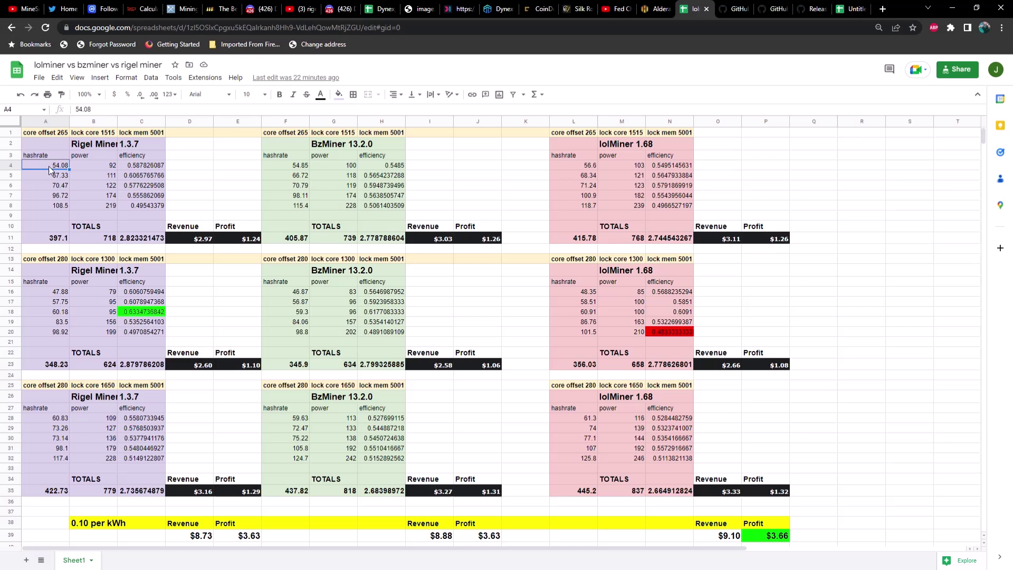
click(43, 175)
click(46, 187)
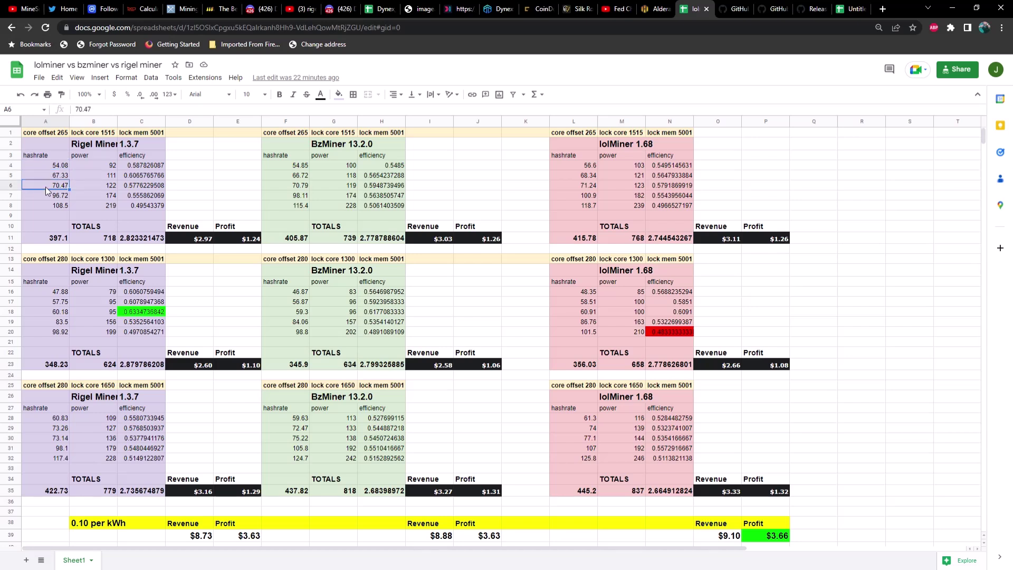
click(43, 195)
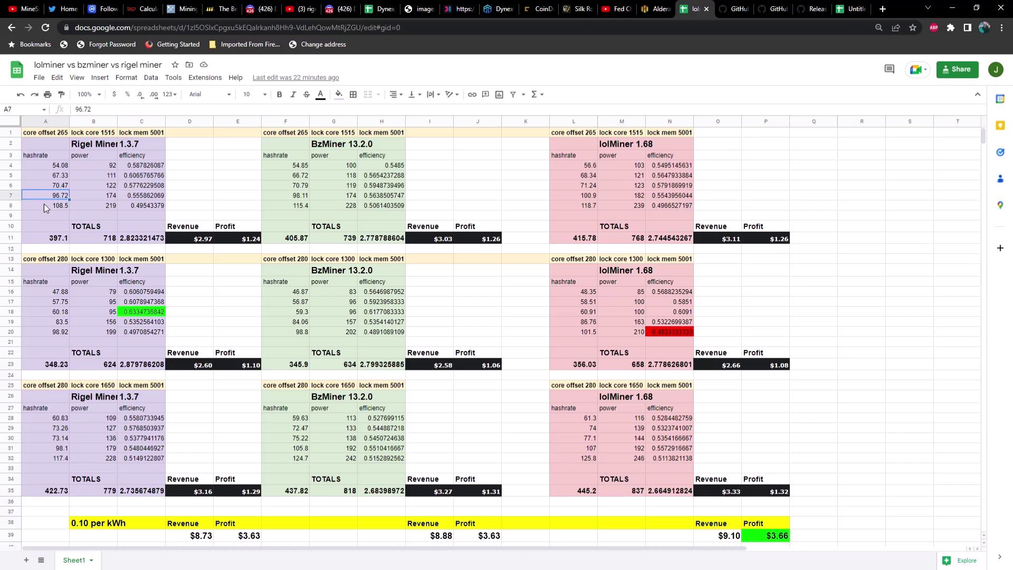
click(44, 203)
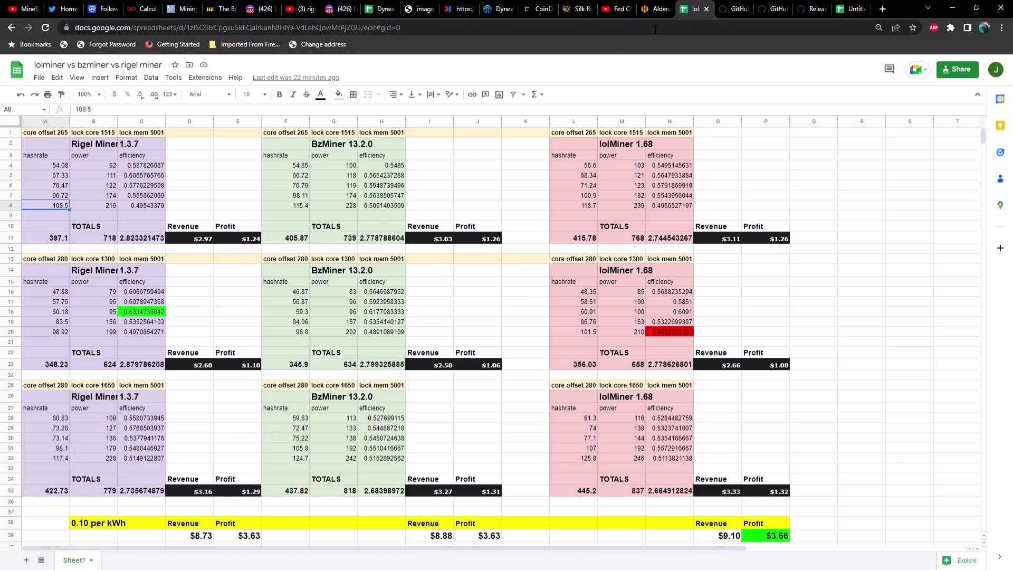
Switch to Hive OS, check the versions offered in the flight sheet's BzMiner configuration, and cancel without changes
click(648, 8)
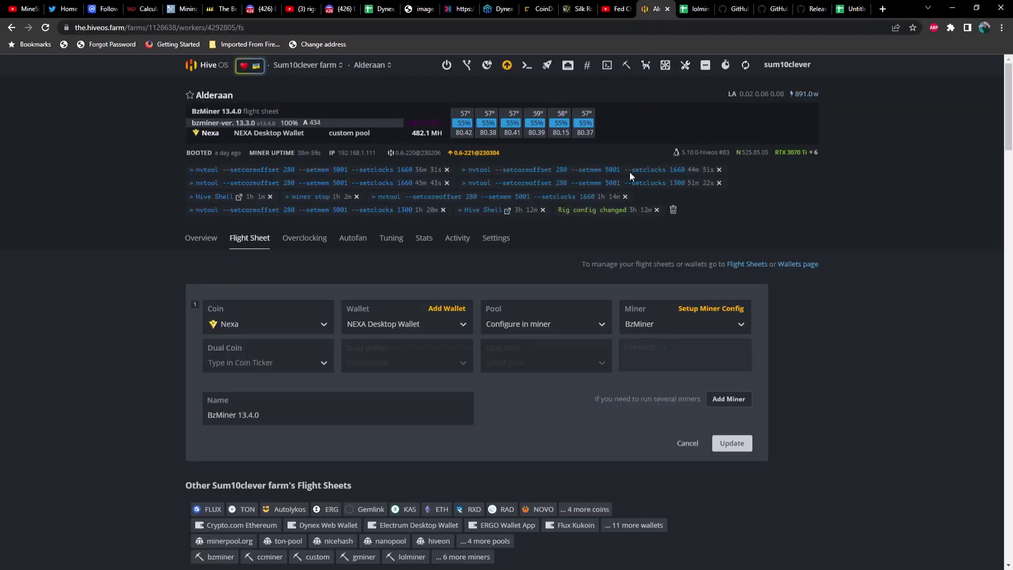
click(701, 308)
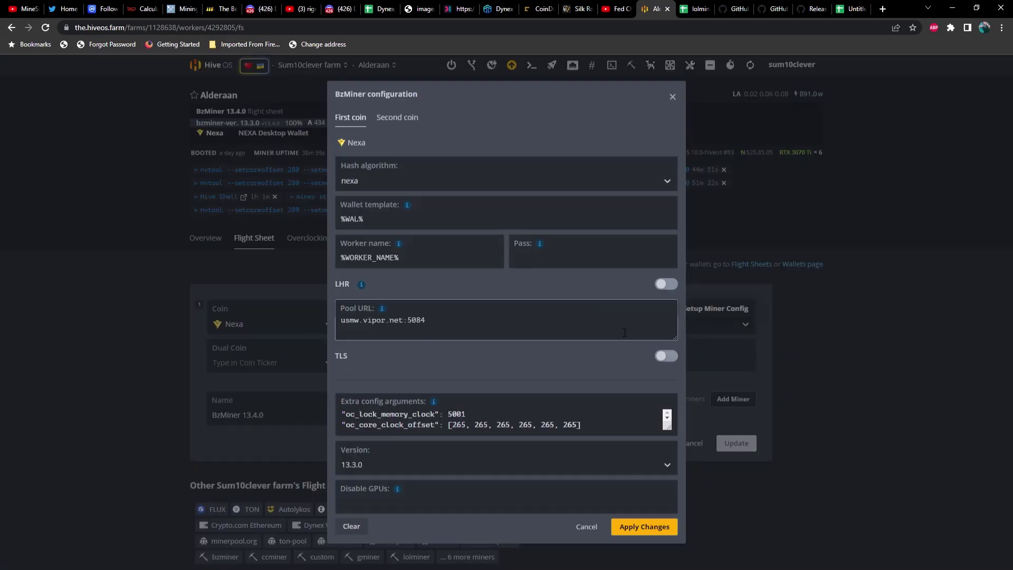
click(501, 470)
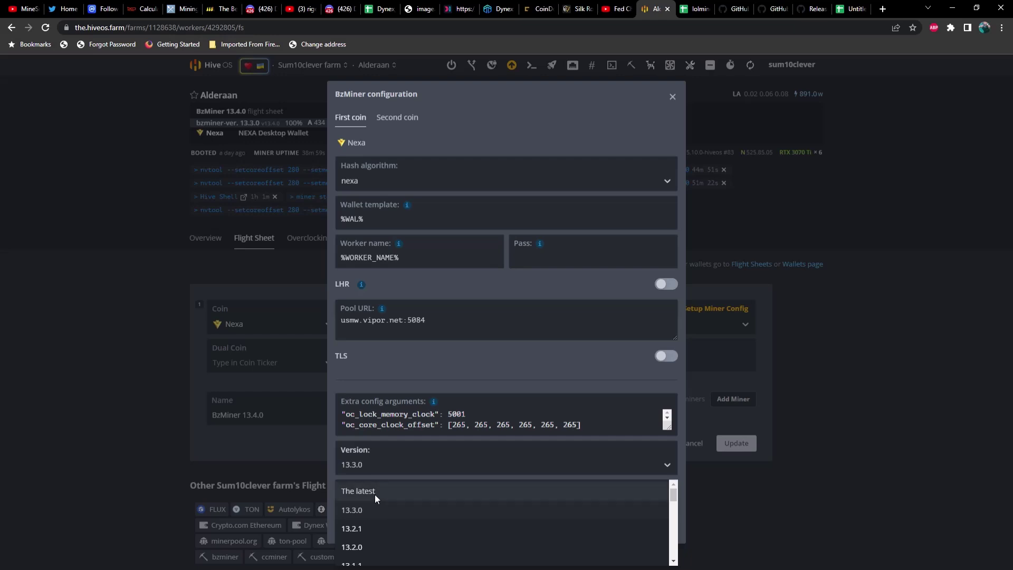
click(309, 385)
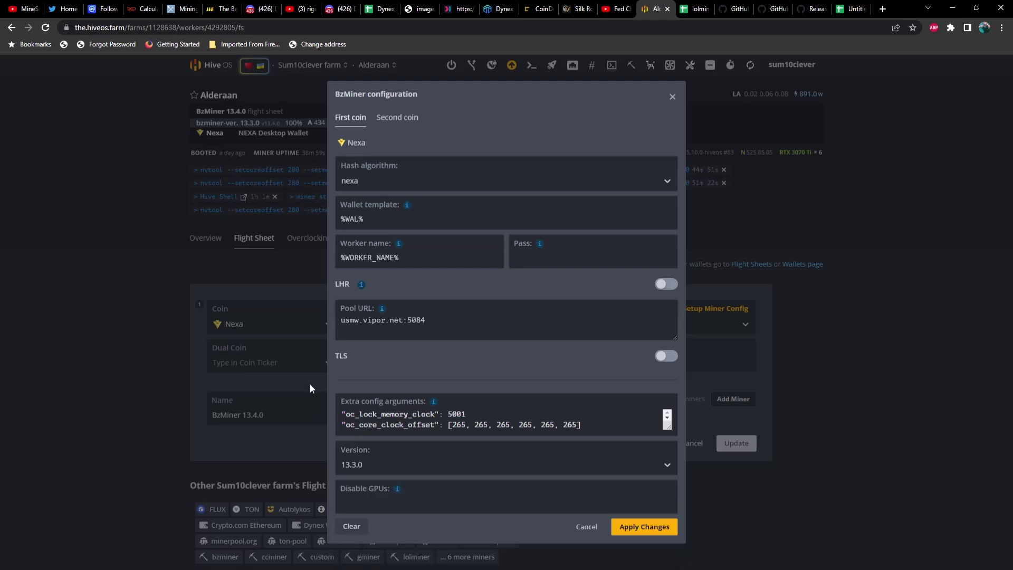
click(585, 527)
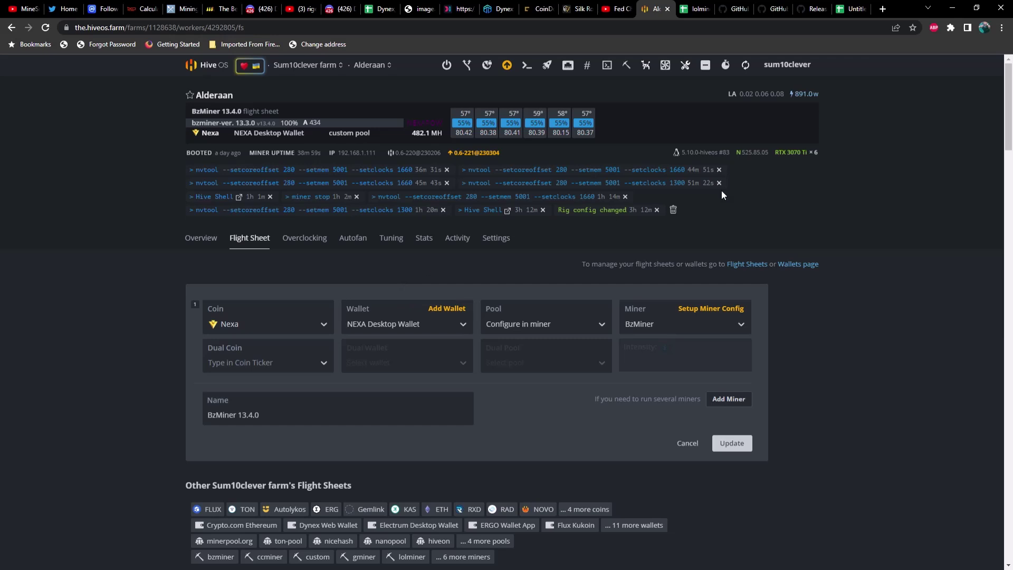
Open the untitled spreadsheet of miner update commands and copy the Bzminer 13.4.0 command
click(846, 10)
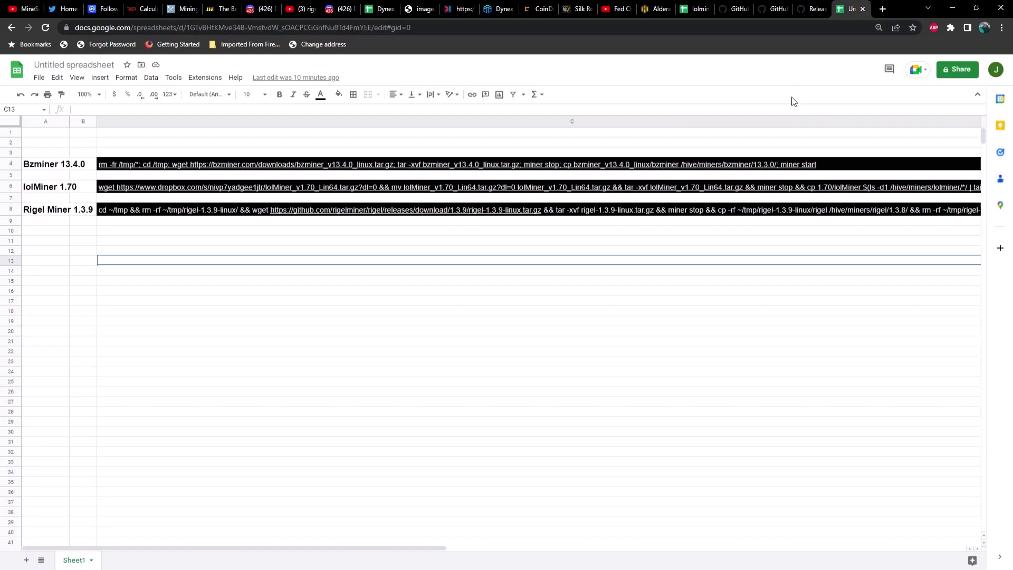
click(244, 166)
right_click(244, 166)
click(256, 189)
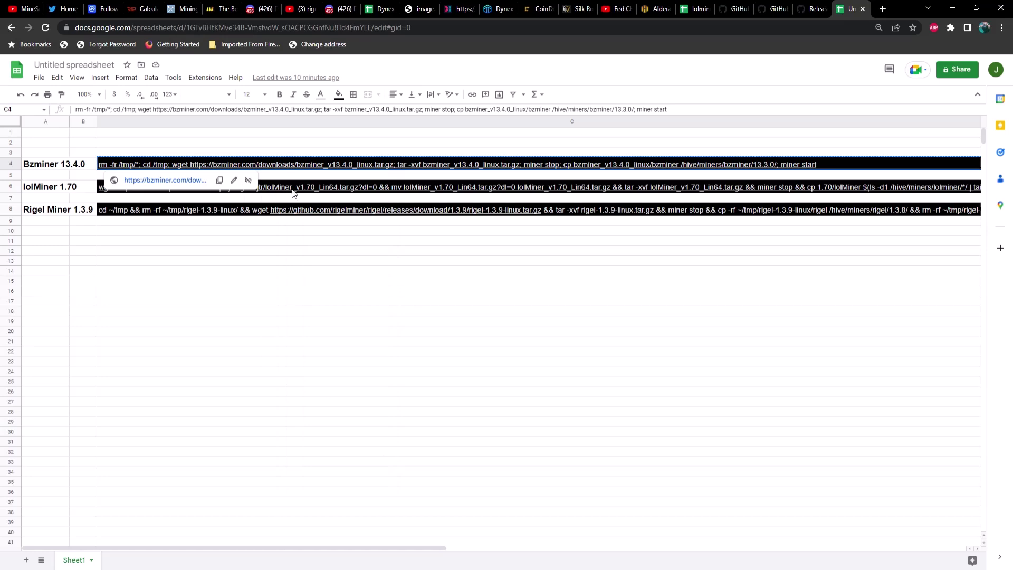
Switch back to Hive OS and start a Hive Shell session on the Alderaan worker
click(654, 9)
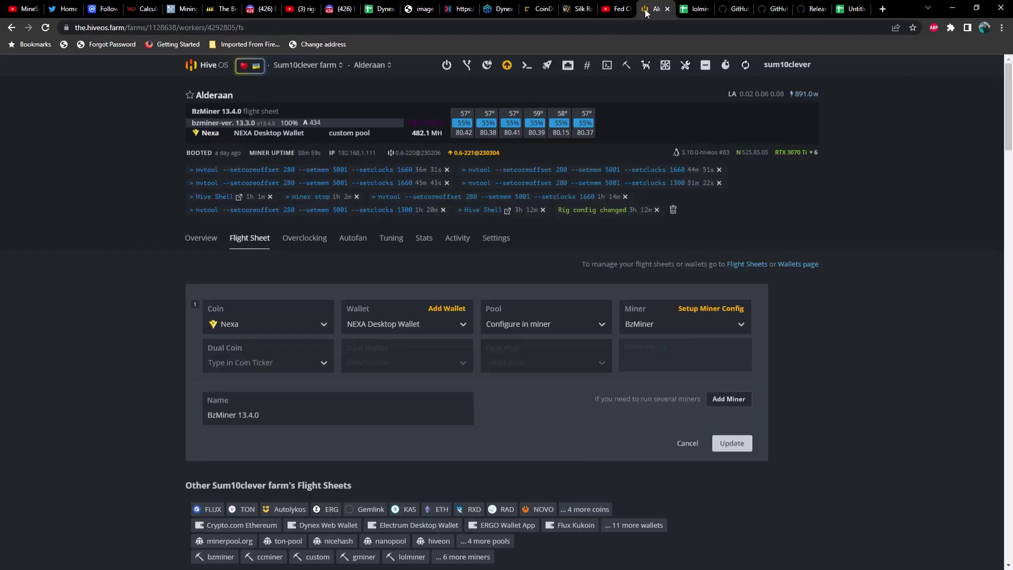
click(608, 66)
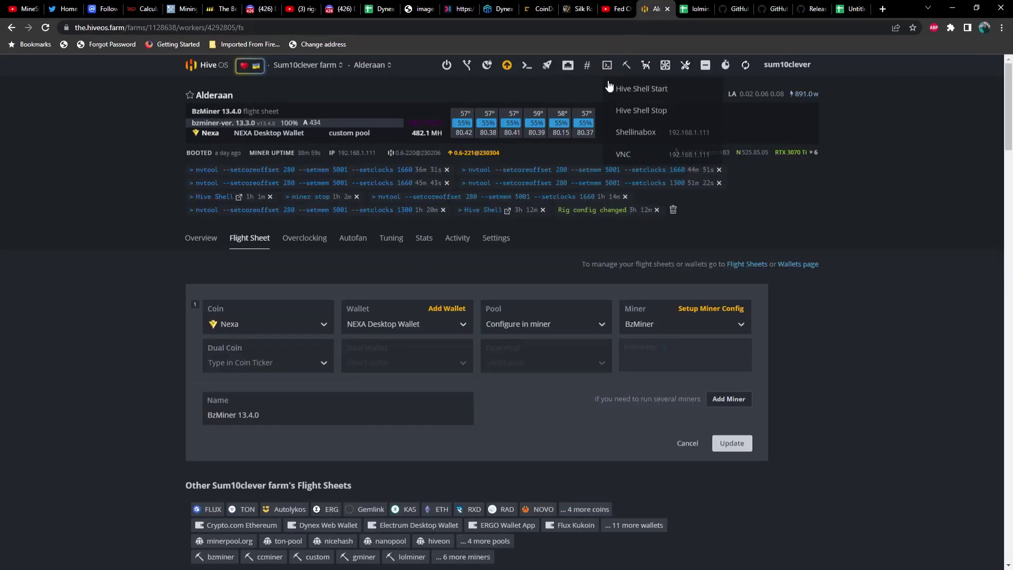
click(624, 91)
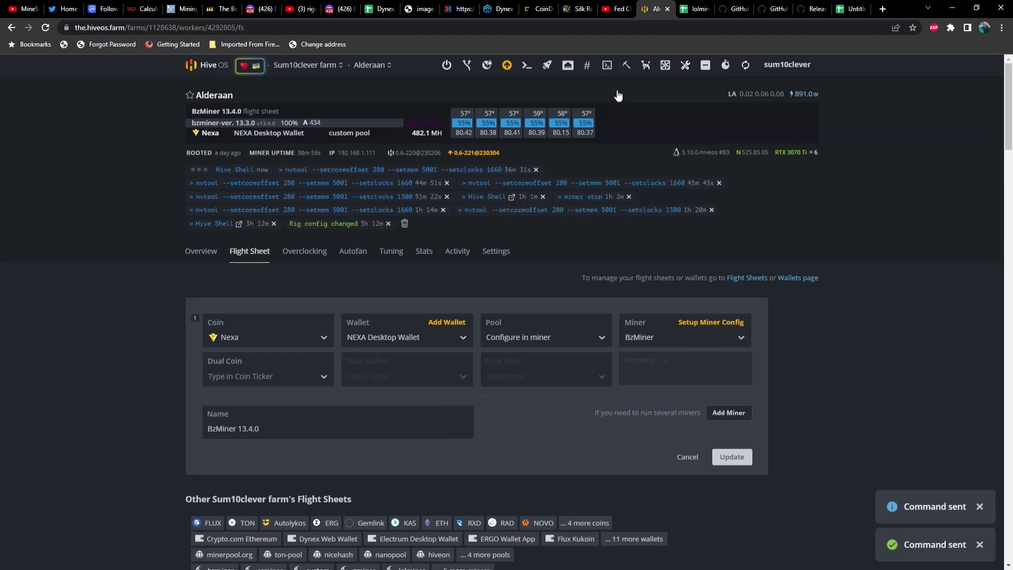
click(527, 67)
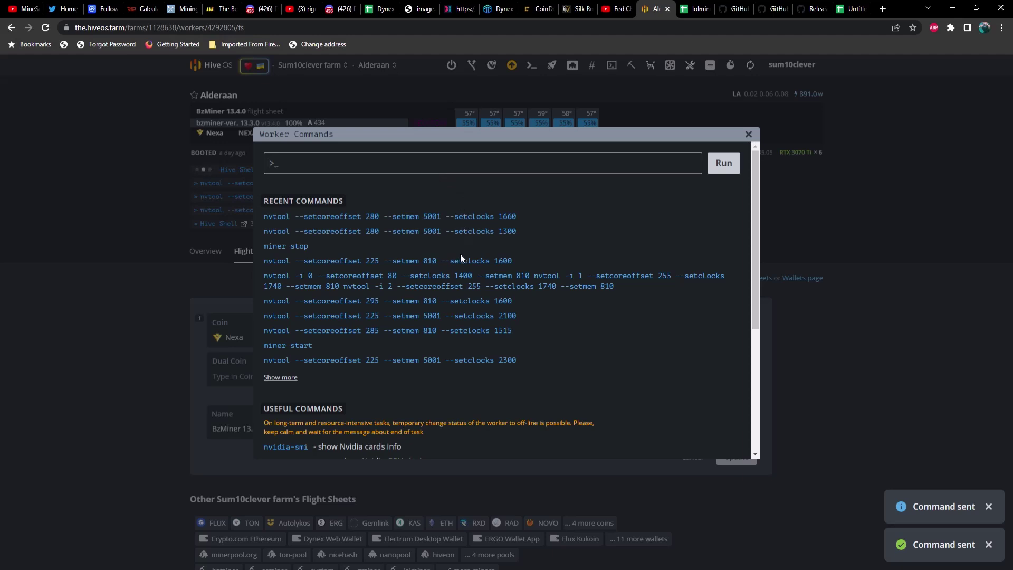
key(ctrl+v)
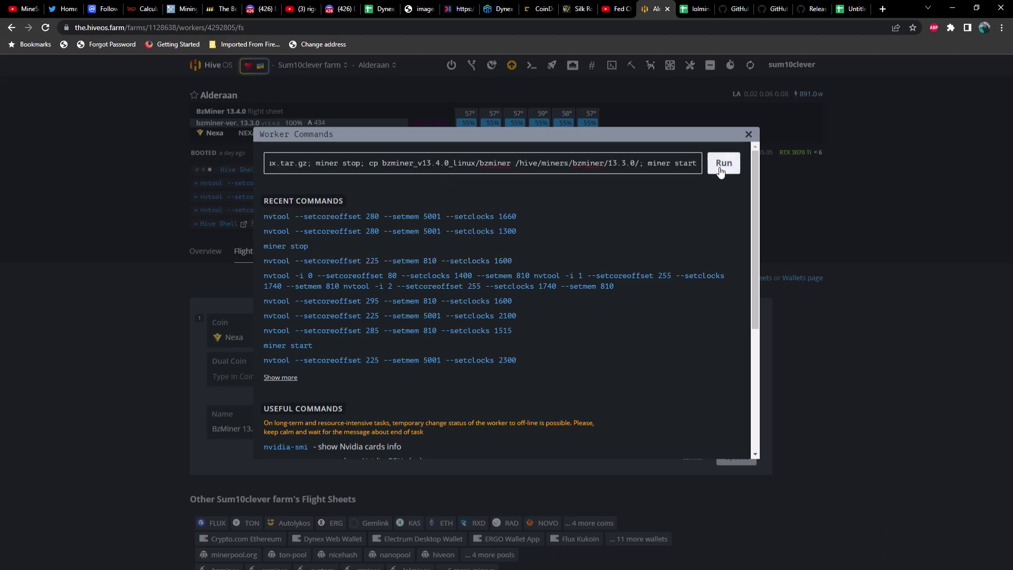
click(749, 136)
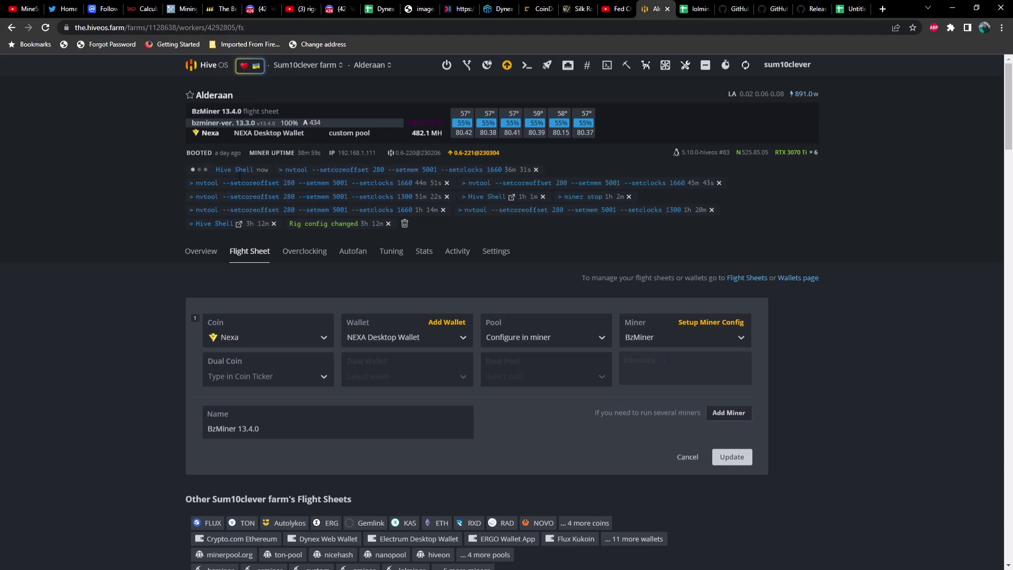
Open the started Hive Shell's web link and paste the copied BzMiner 13.4.0 update command at the terminal prompt
click(234, 169)
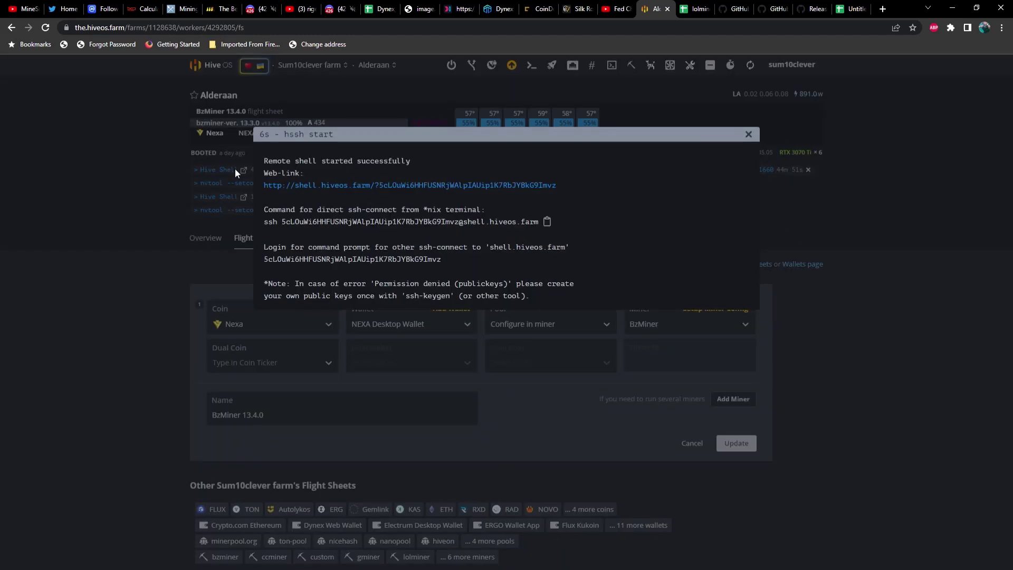
click(324, 184)
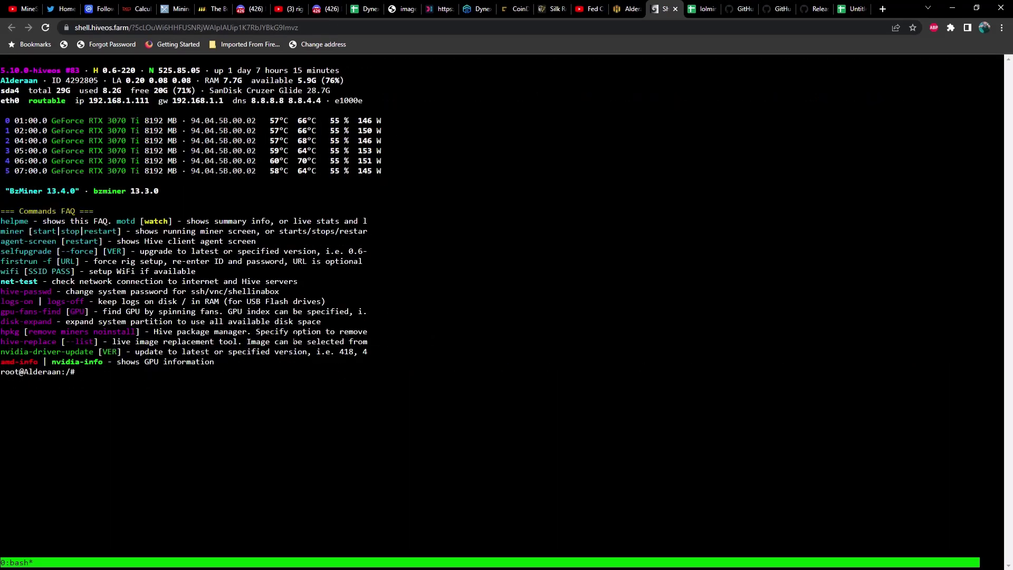
right_click(280, 349)
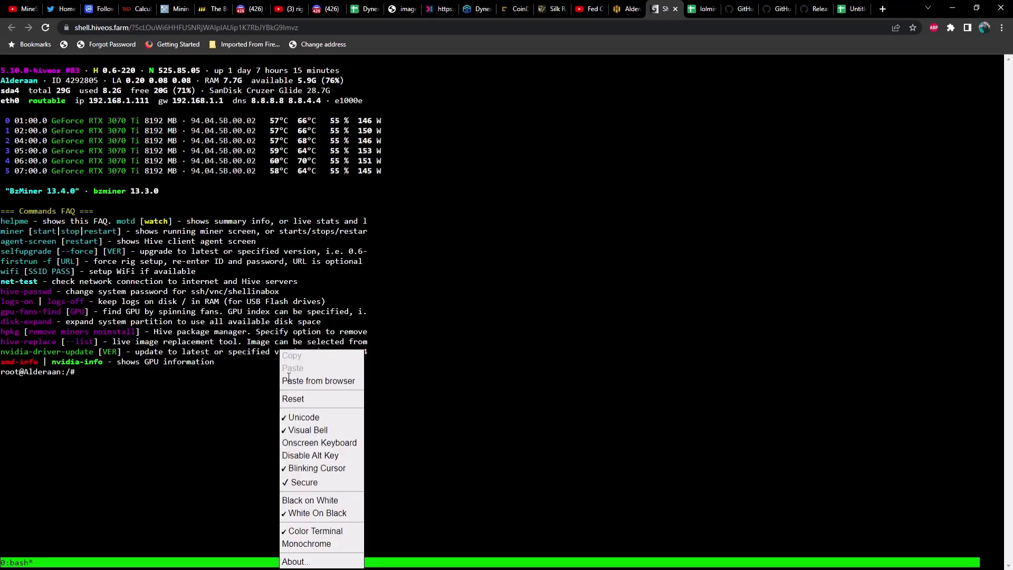
click(320, 387)
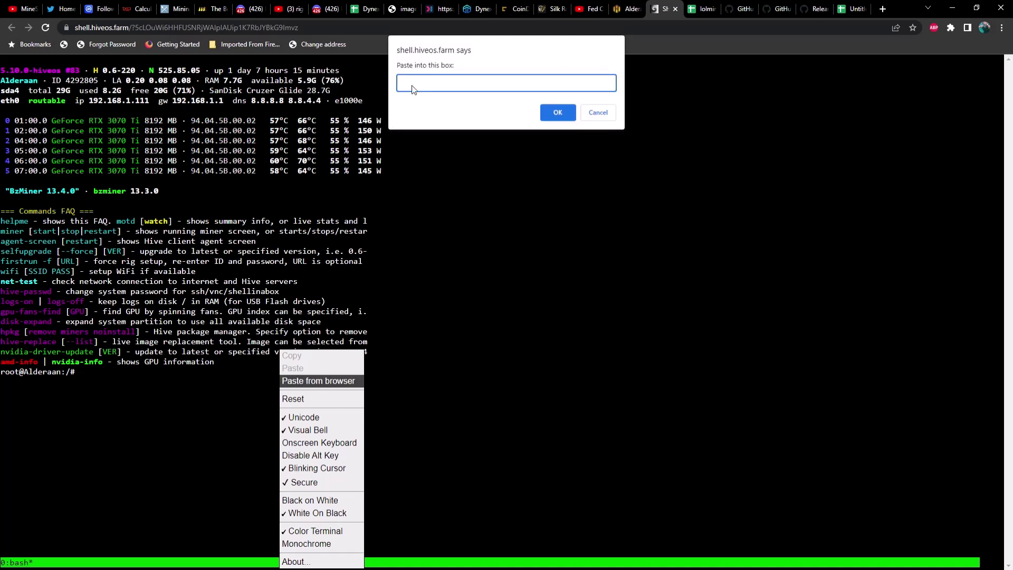
key(ctrl+v)
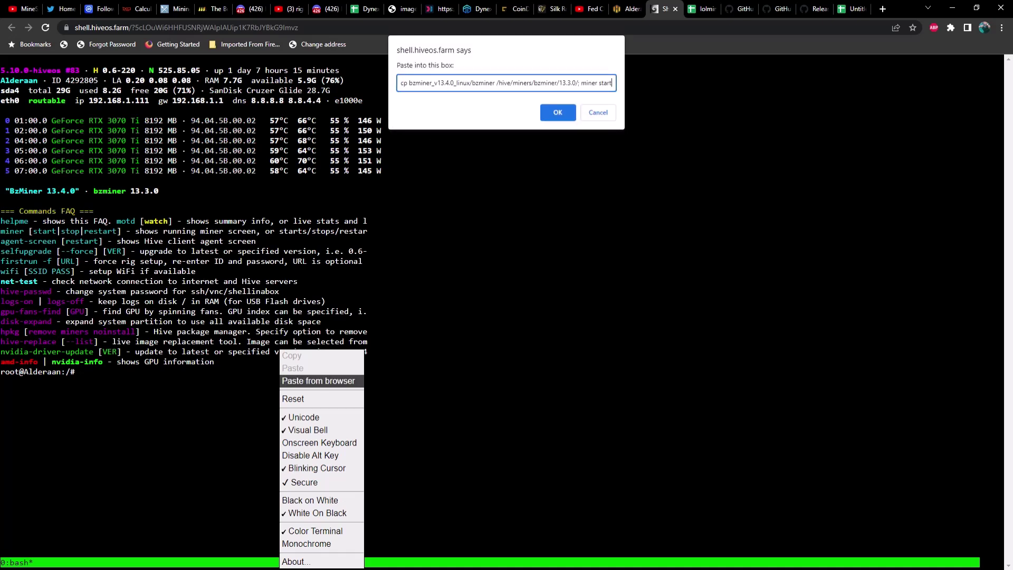
click(555, 115)
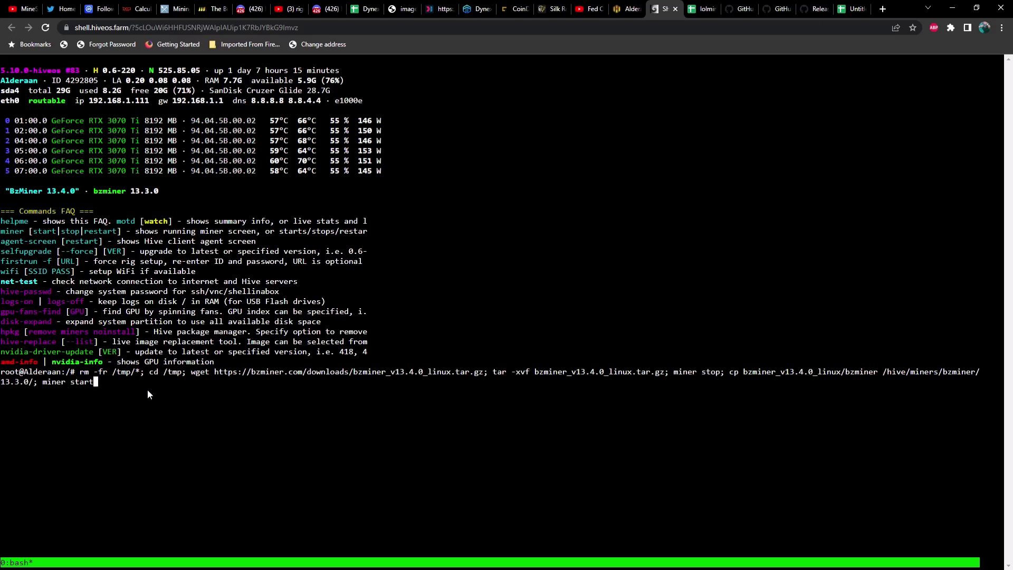
Return to Hive OS, view the Alderaan worker's overview, and reopen the untitled spreadsheet of miner update commands
click(624, 15)
click(748, 134)
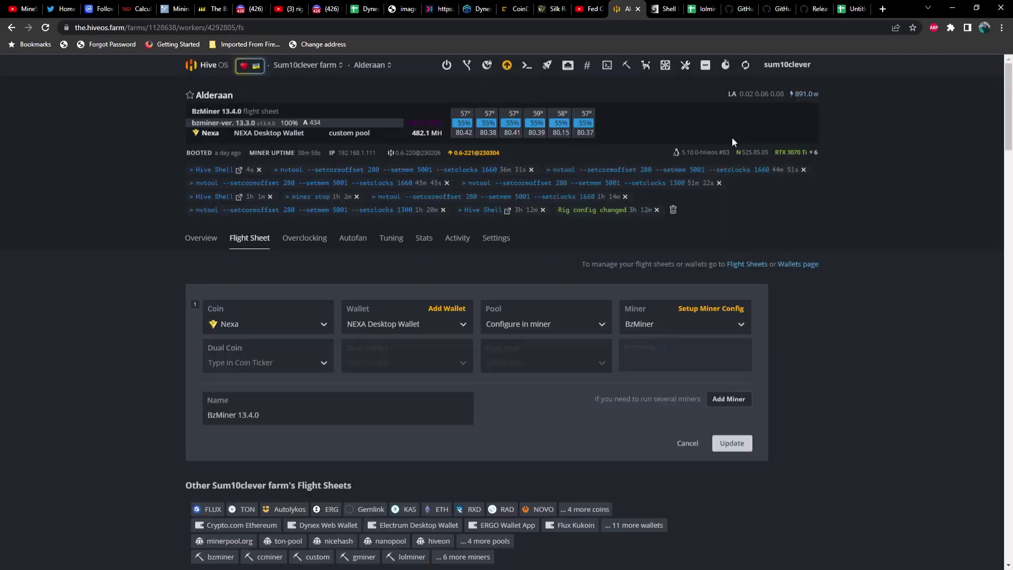
click(210, 240)
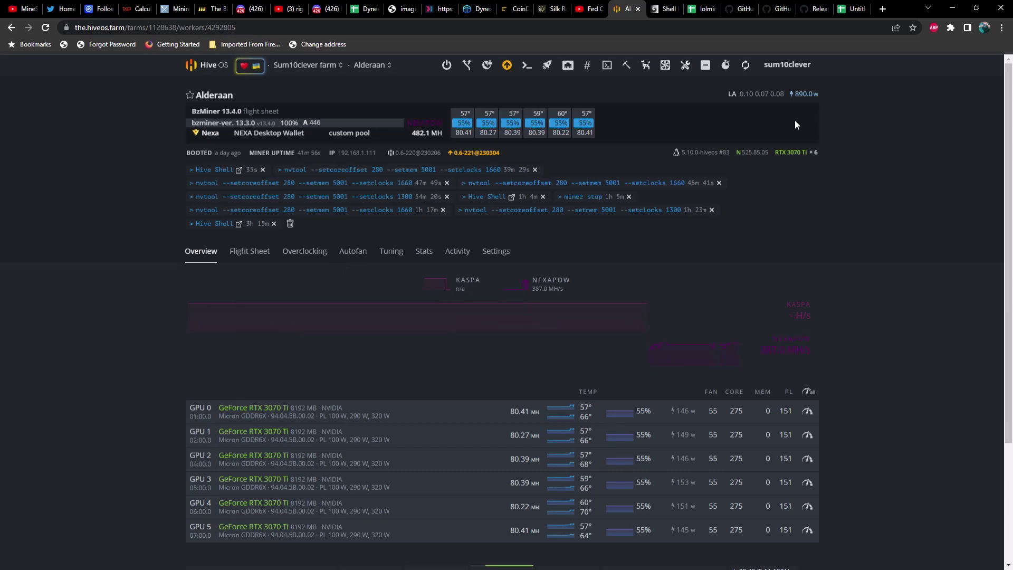
click(851, 9)
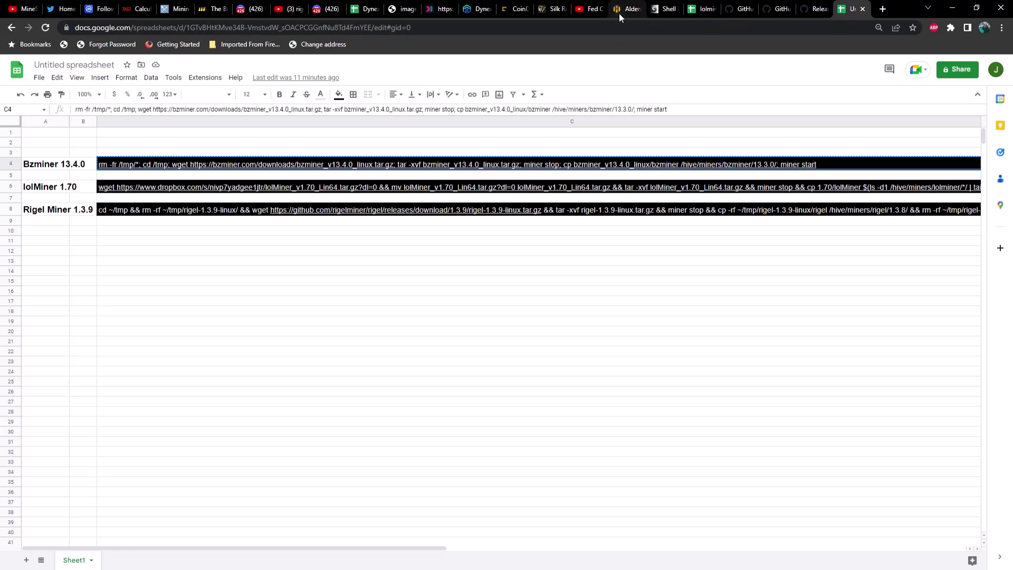
Return to the "lolminer vs bzminer vs rigel miner" spreadsheet and check the first Rigel Miner 1.3.9 row's power and efficiency at core offset 265
click(697, 9)
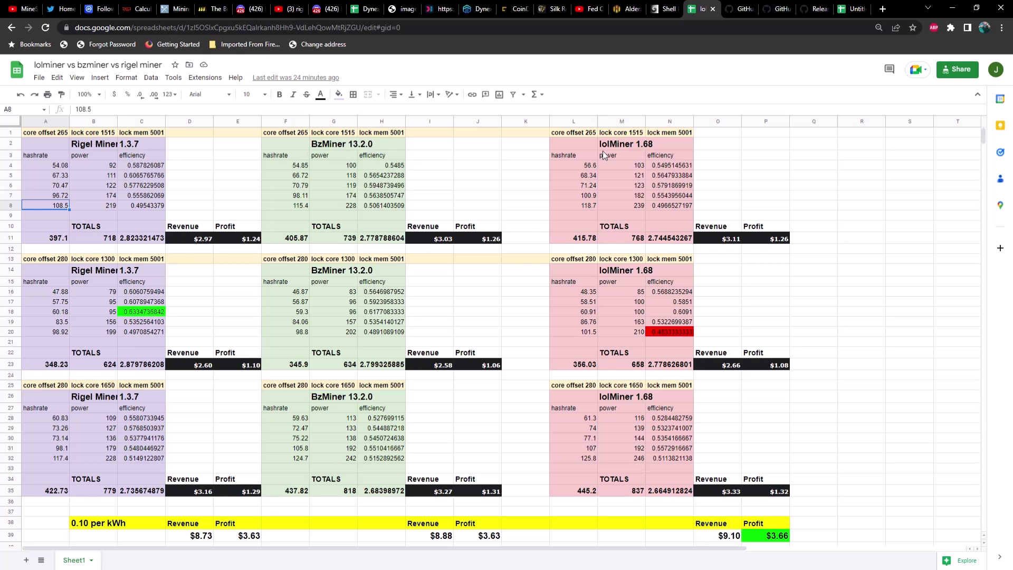
scroll(488, 268, down, 5)
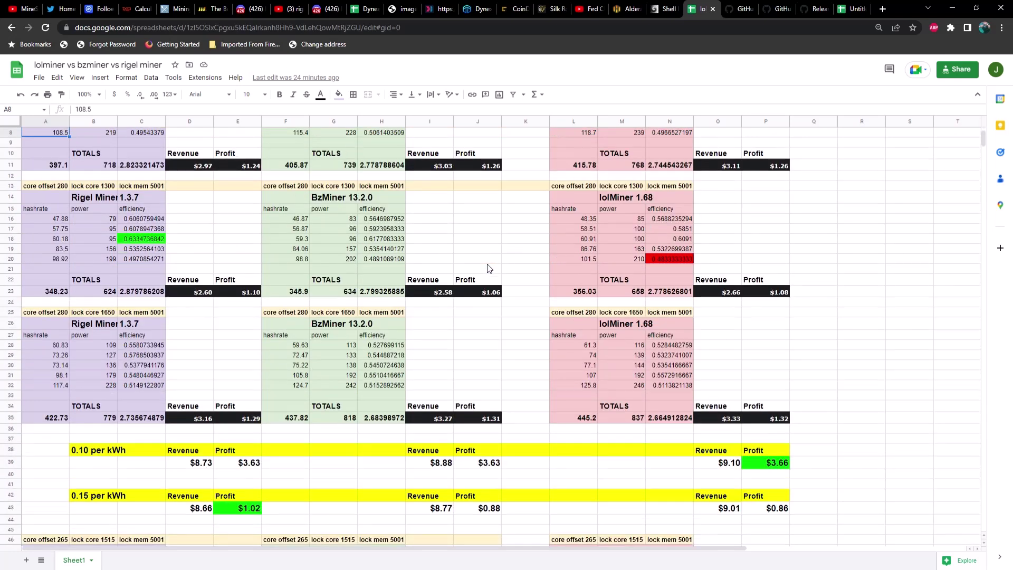
scroll(488, 268, down, 1)
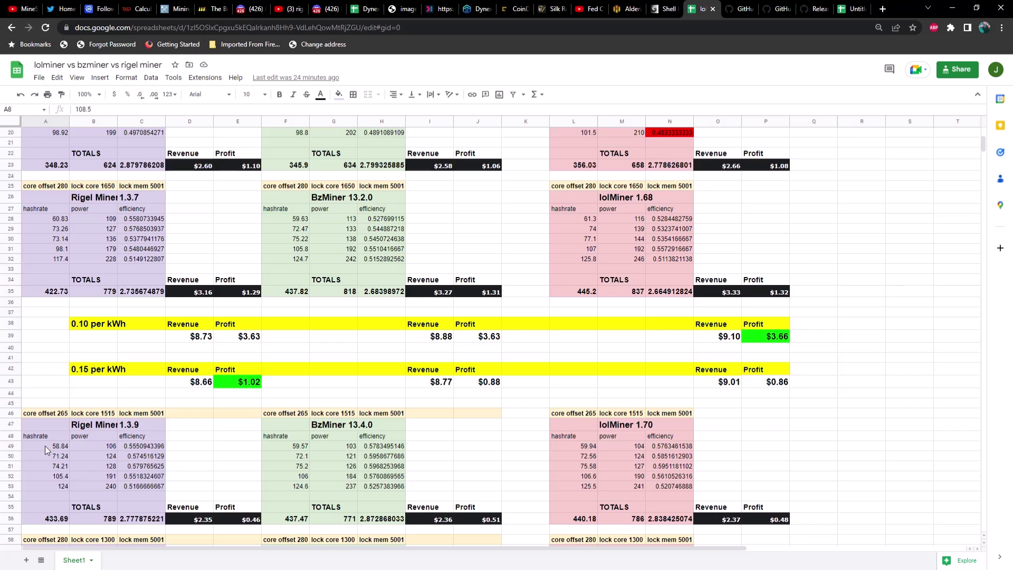
click(93, 445)
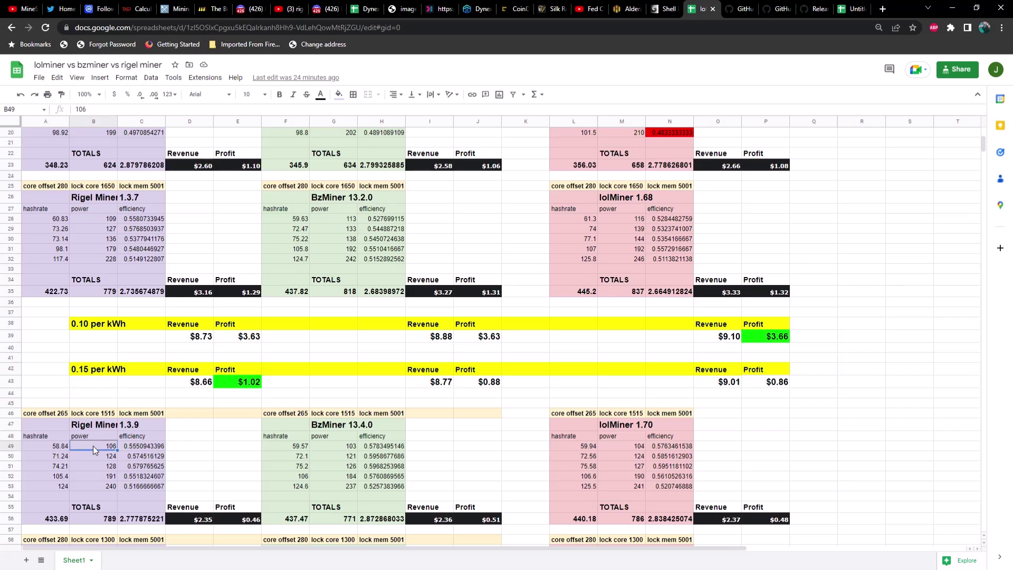
click(141, 446)
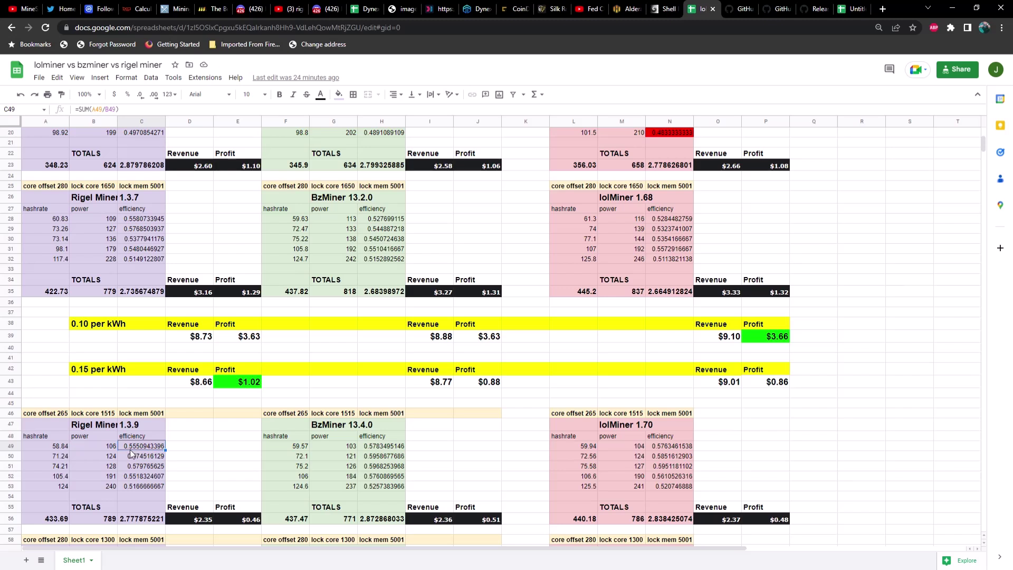
Check the hashrate, power and efficiency of BzMiner 13.4.0 and lolMiner 1.70 in row 49 of the core offset 265 tables
click(301, 447)
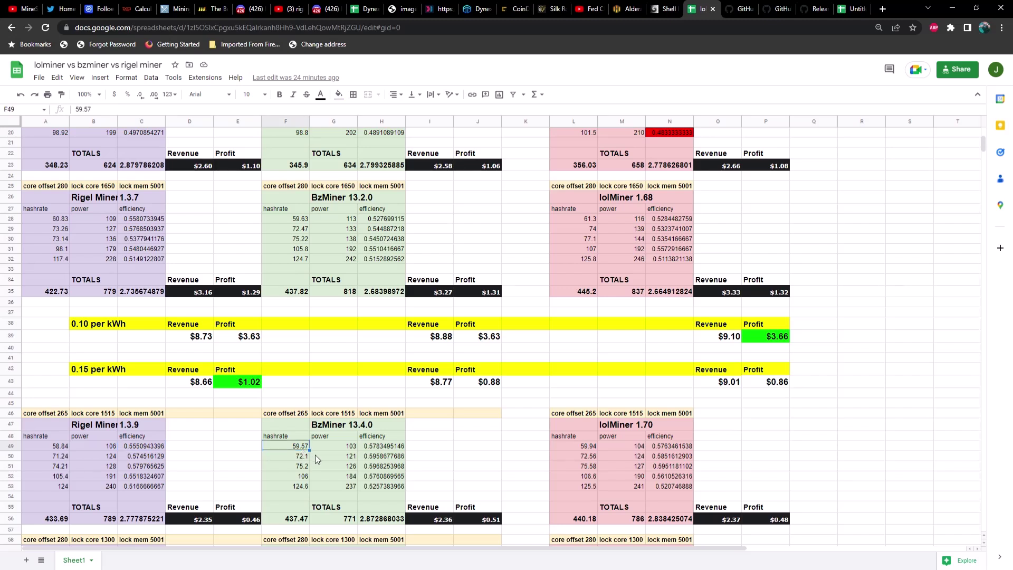
click(343, 449)
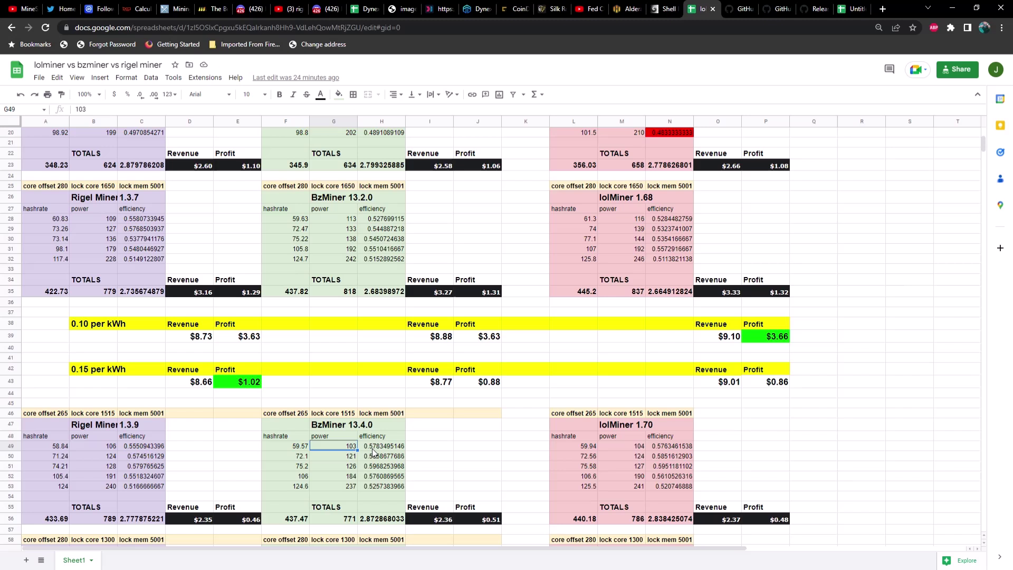
click(373, 449)
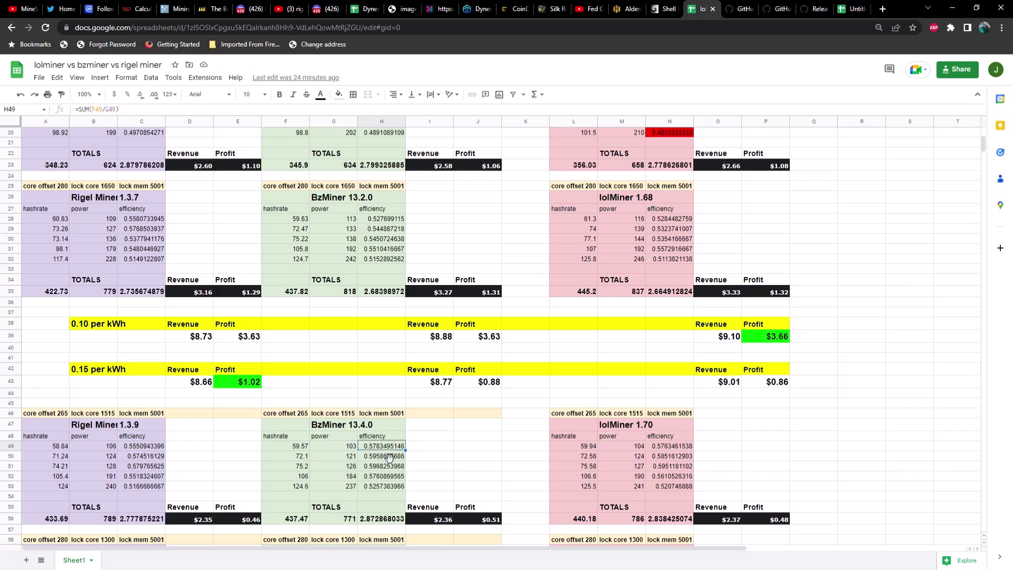
click(575, 447)
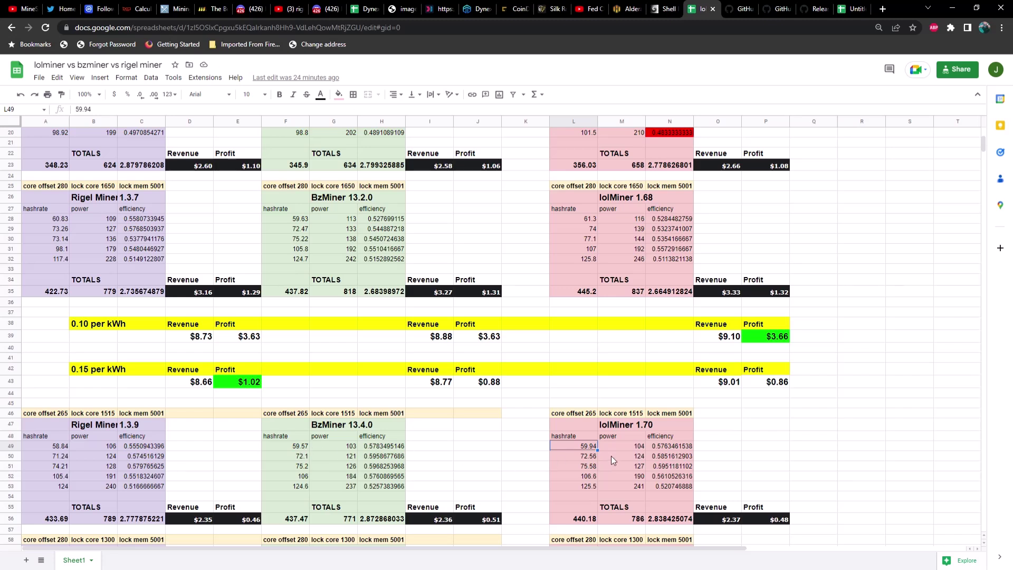
click(627, 449)
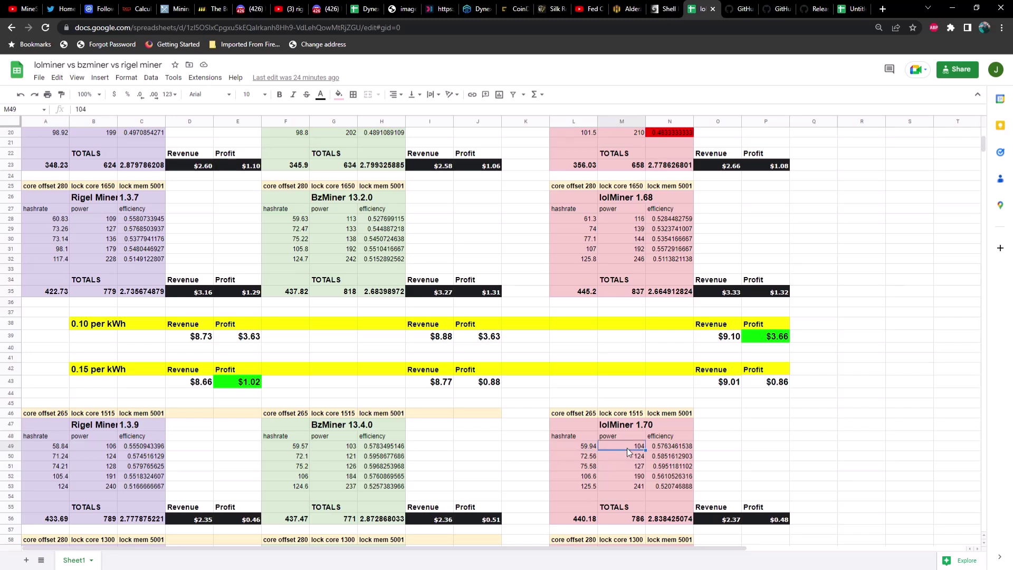
click(660, 448)
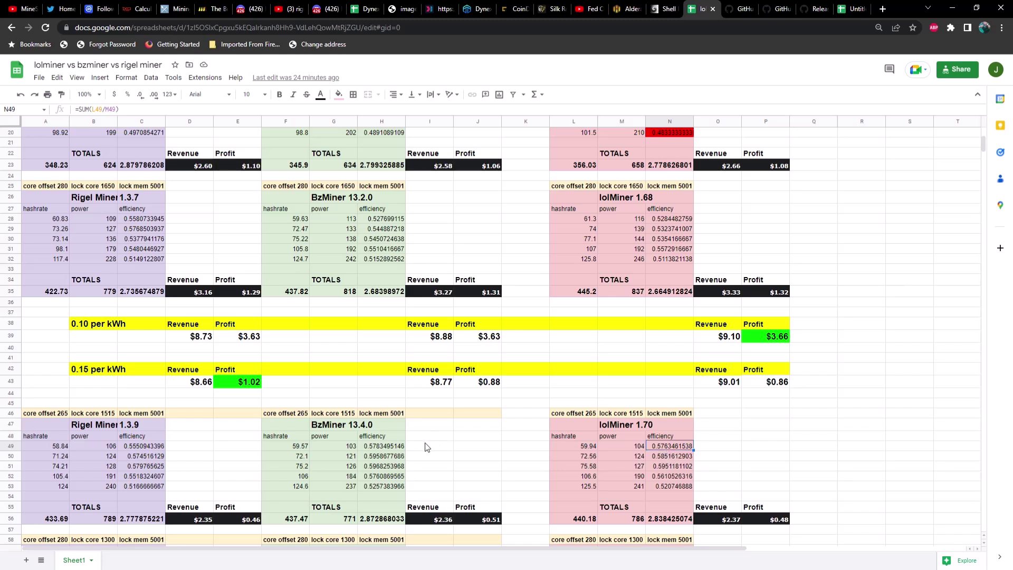
Compare Rigel 1.3.9, BzMiner 13.4.0 and lolMiner 1.70 hashrate and power in row 50, ending on BzMiner's efficiency
click(59, 457)
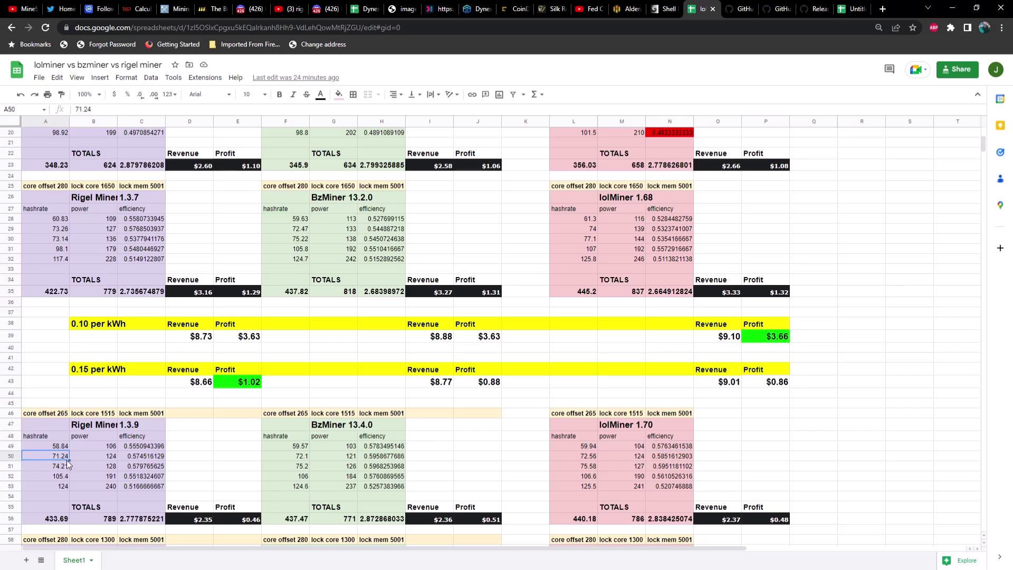
click(110, 459)
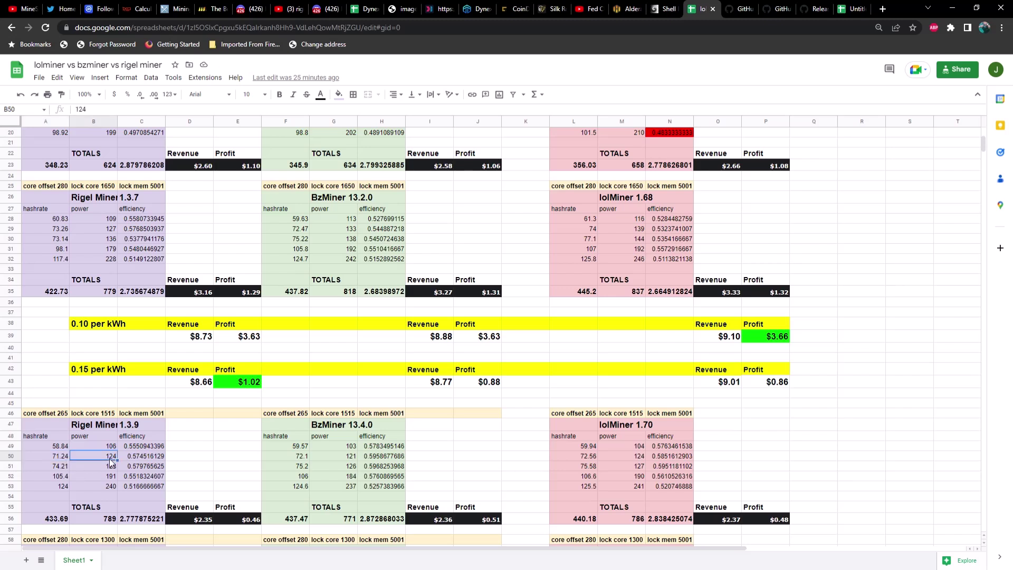
click(300, 458)
click(337, 457)
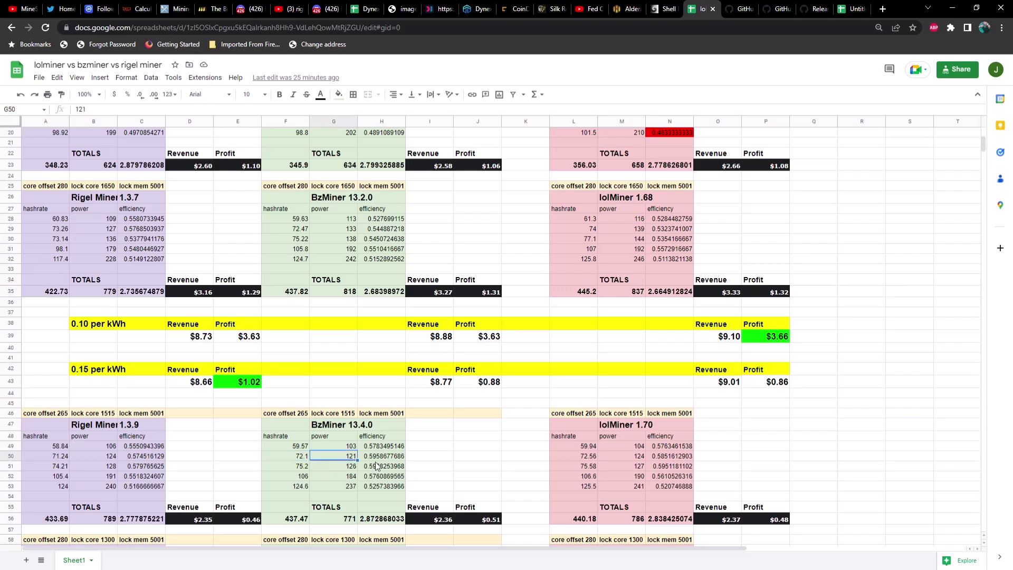
click(589, 457)
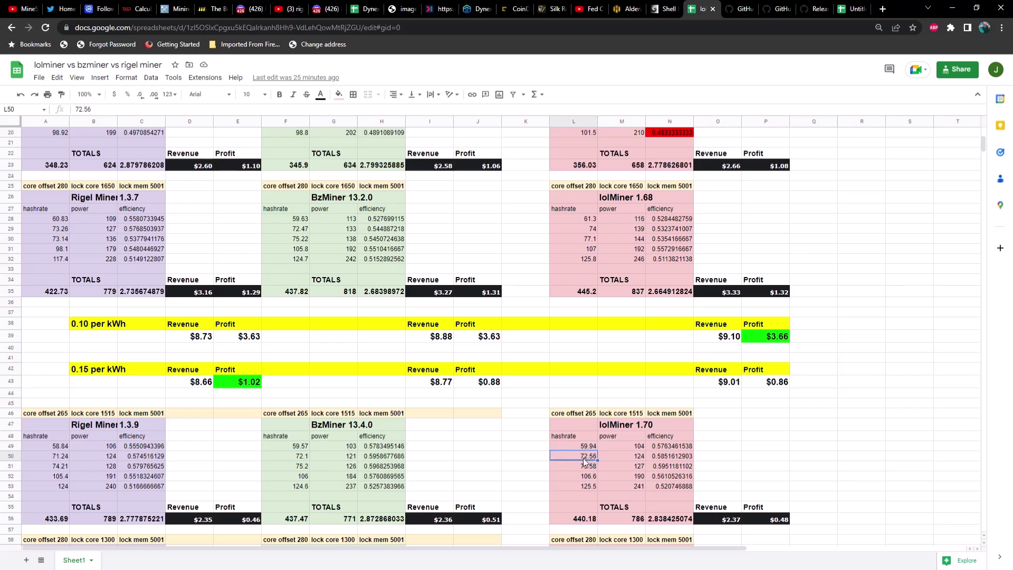
click(632, 458)
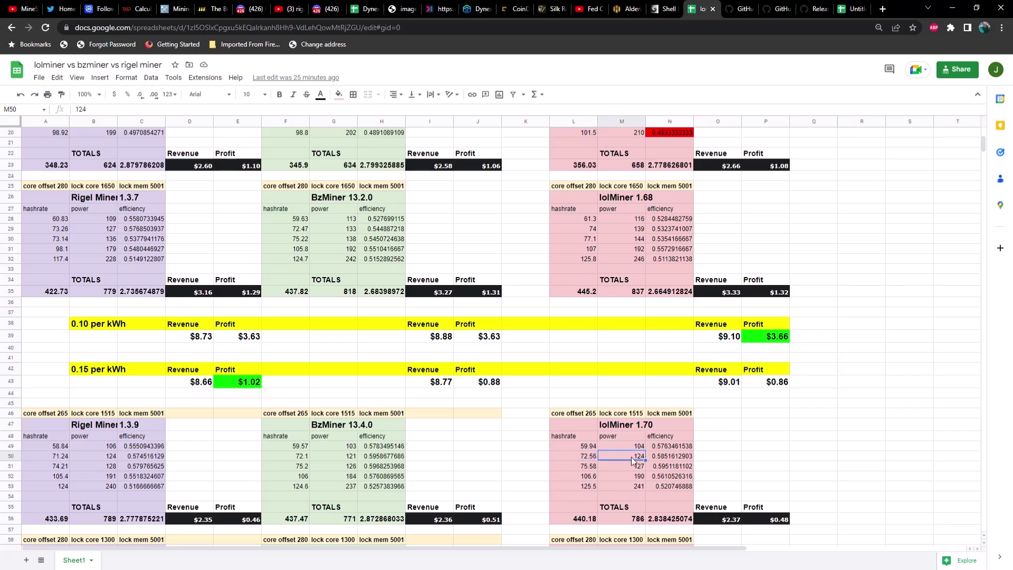
click(404, 458)
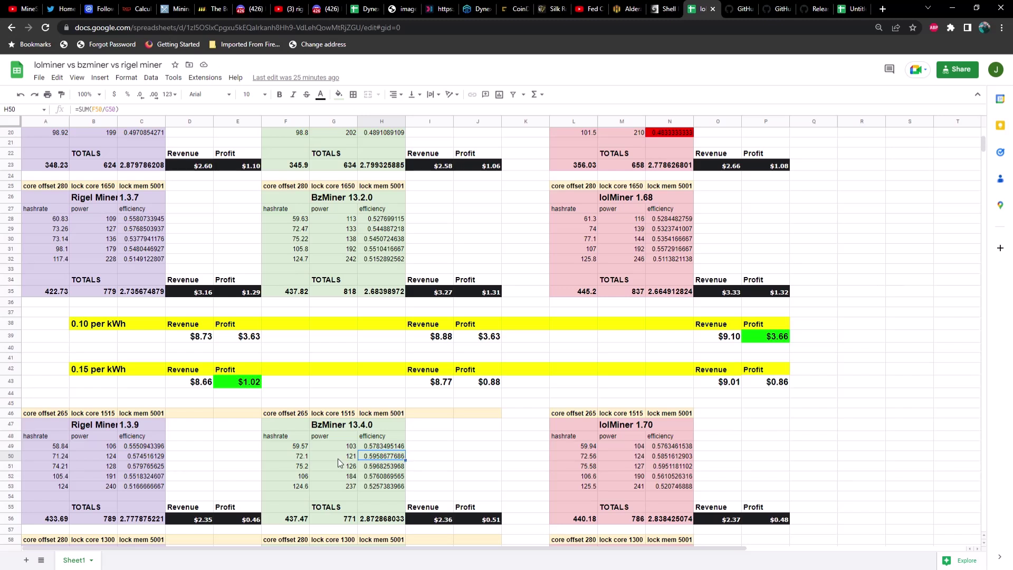
Compare the three miners' hashrates and the BzMiner and lolMiner power in row 51, ending on BzMiner's efficiency
click(43, 467)
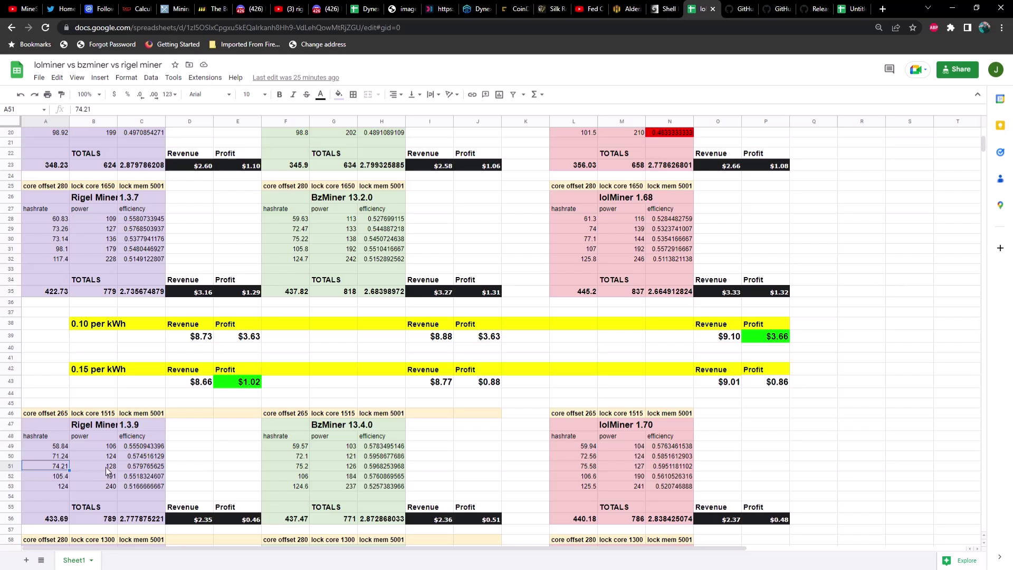
click(298, 468)
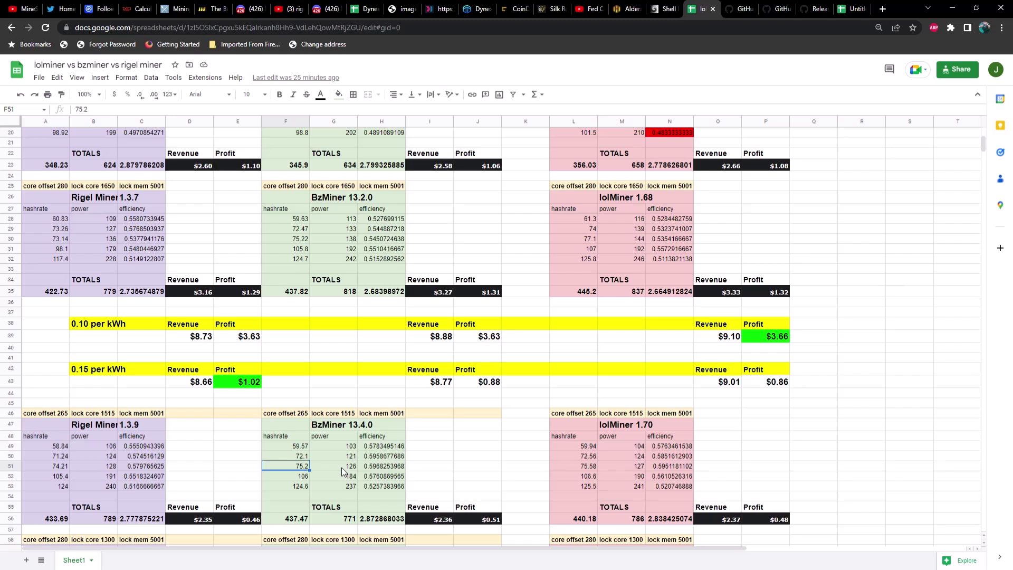
click(340, 467)
click(586, 467)
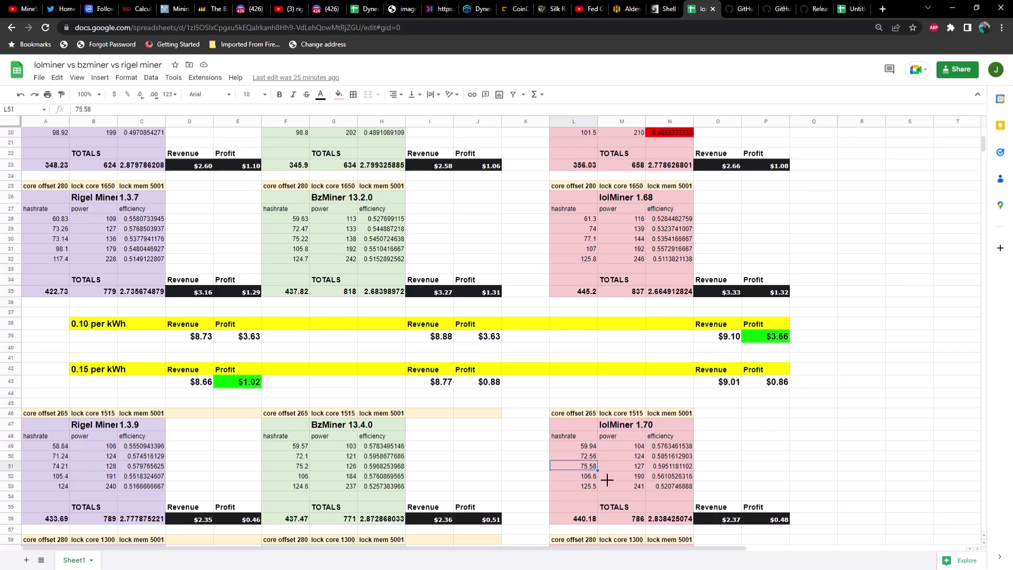
click(631, 467)
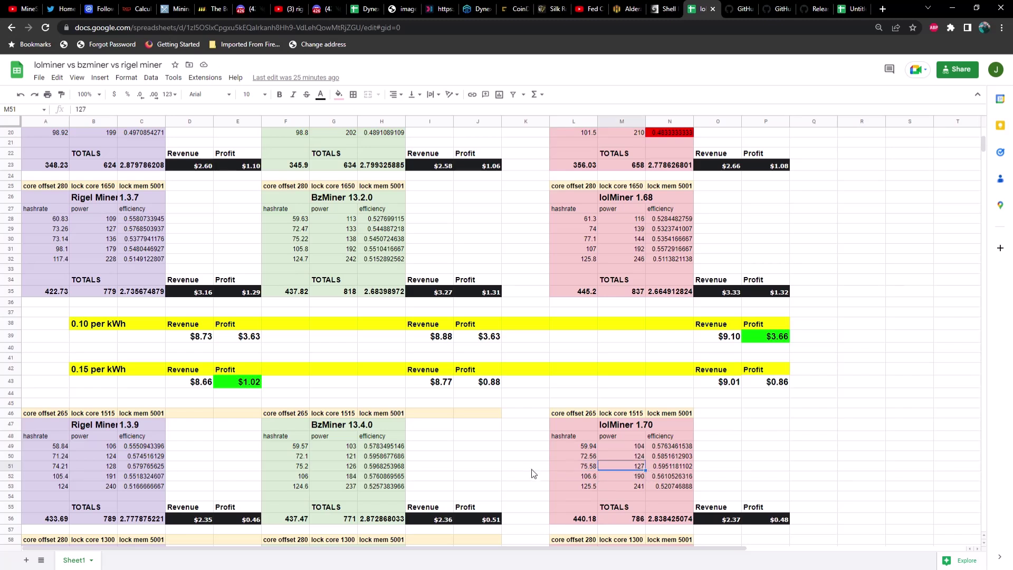
click(403, 466)
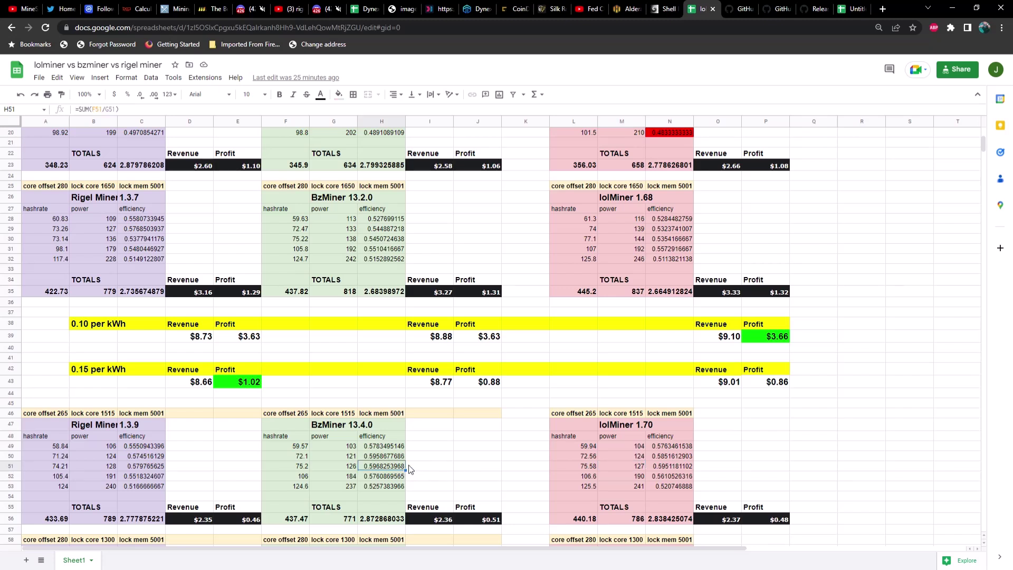
Compare the three miners' hashrates and the BzMiner and lolMiner power in row 52, ending on BzMiner's efficiency
click(50, 478)
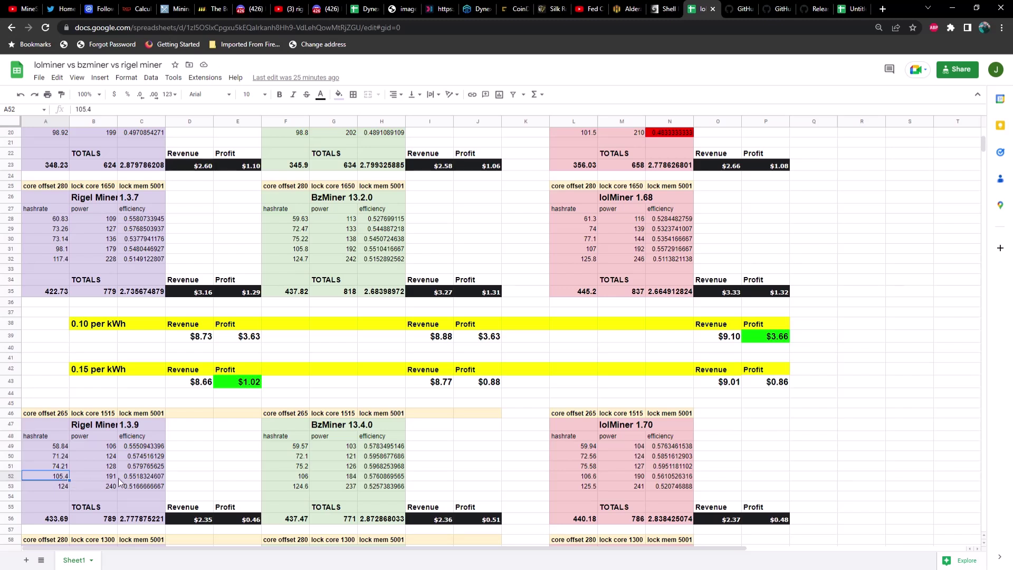
click(290, 476)
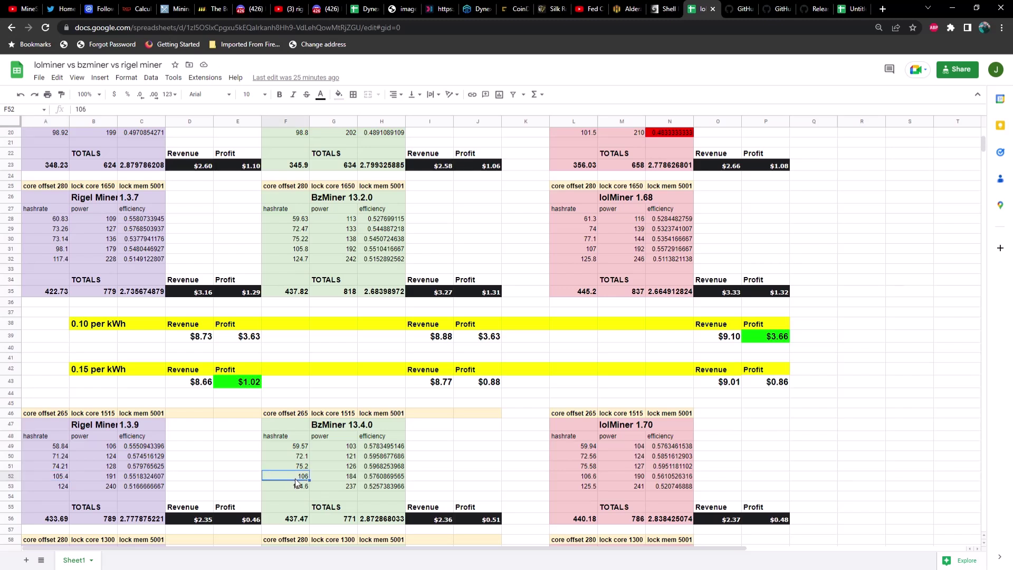
click(340, 480)
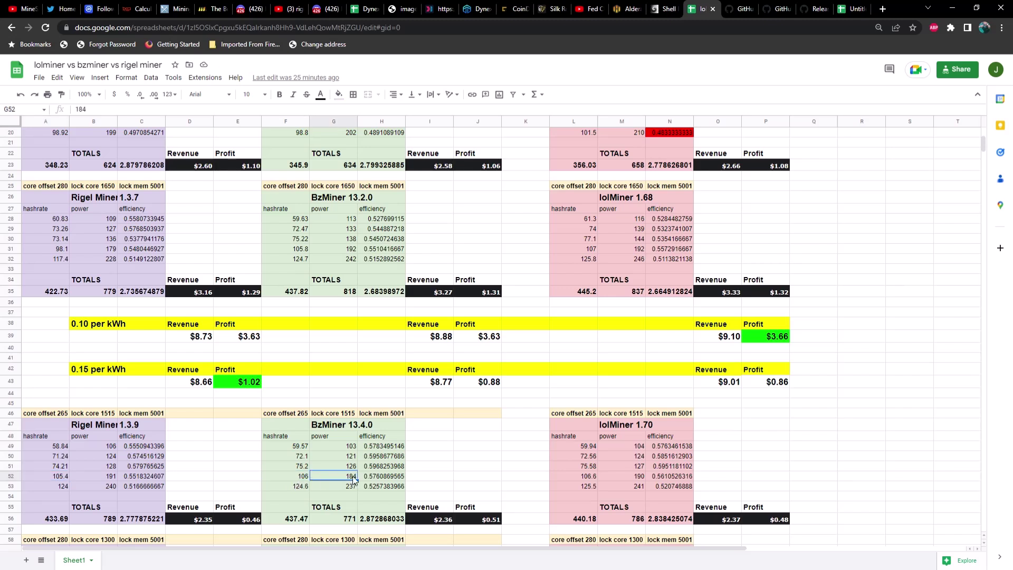
click(583, 478)
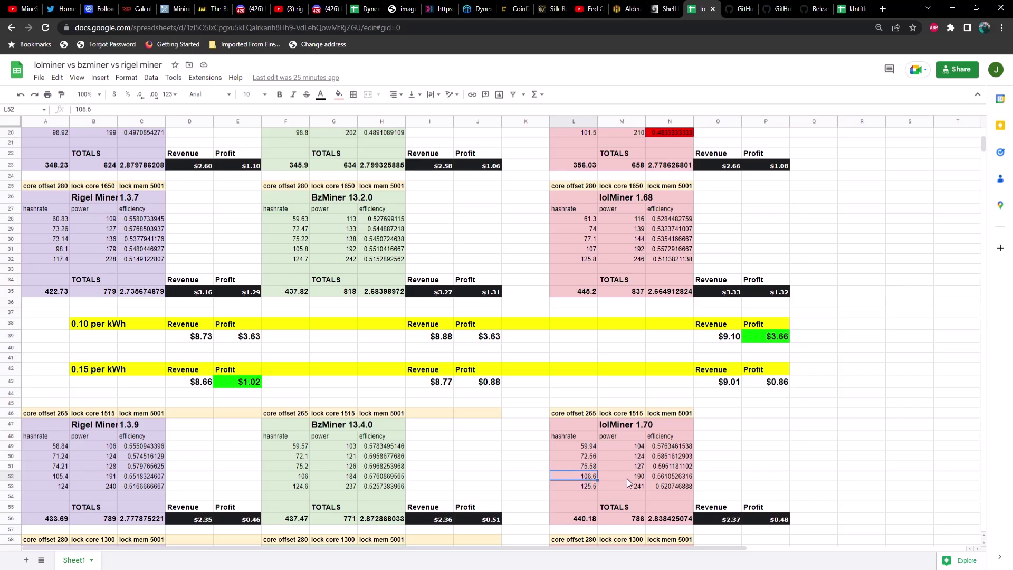
click(626, 479)
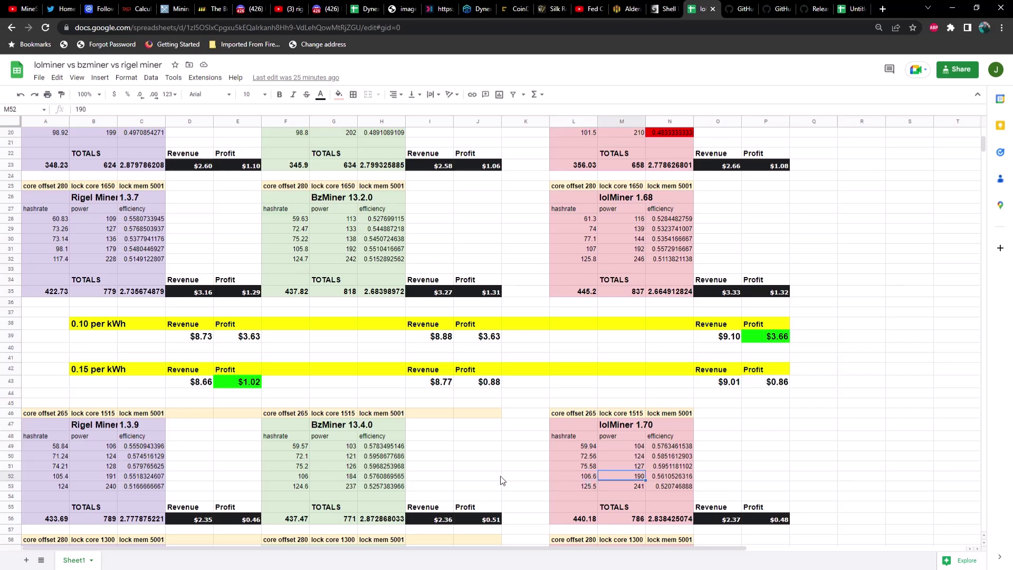
click(383, 476)
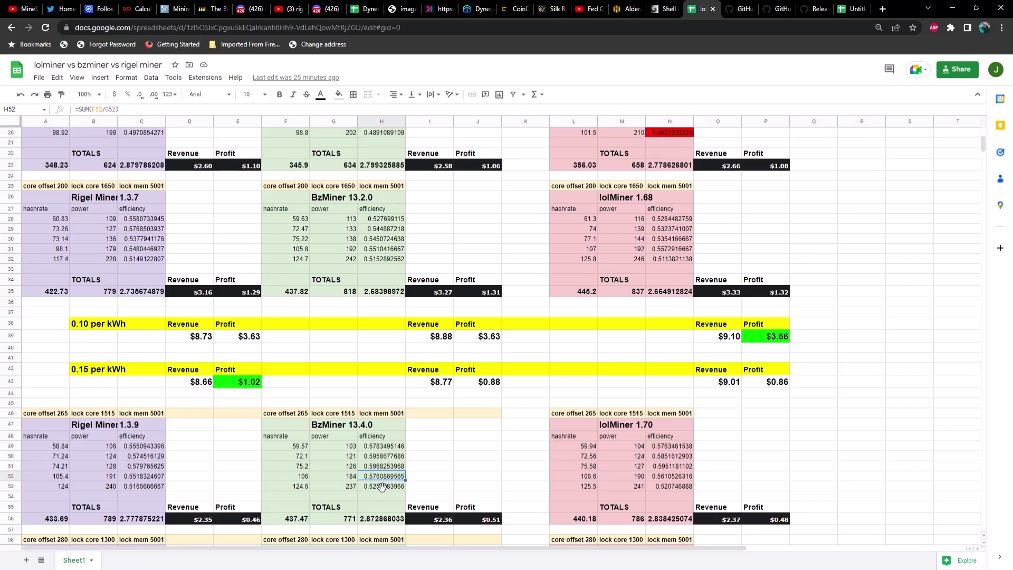
Compare the hashrate and power of all three miners in row 53, the last card row, ending on BzMiner's efficiency
click(48, 486)
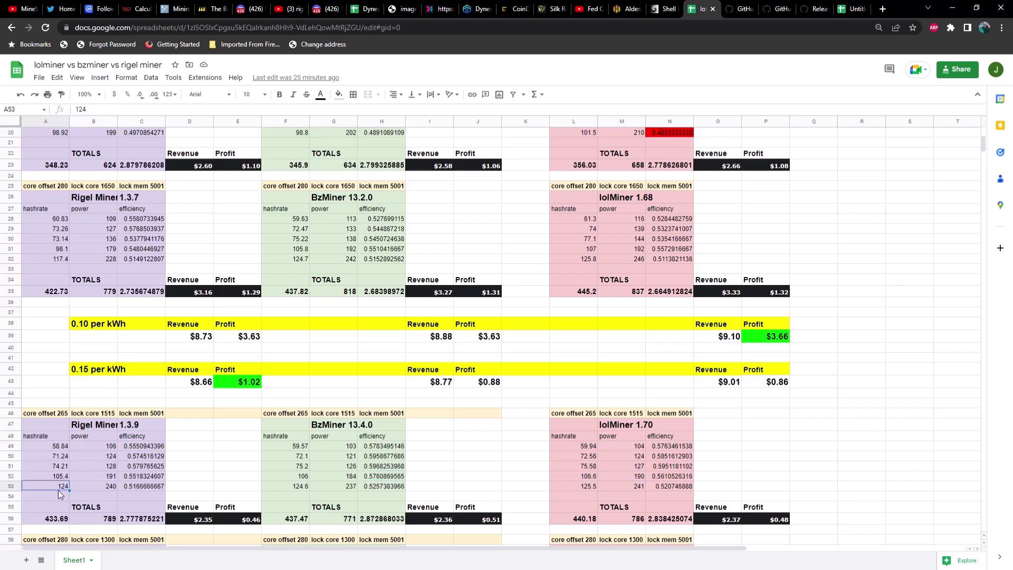
click(104, 489)
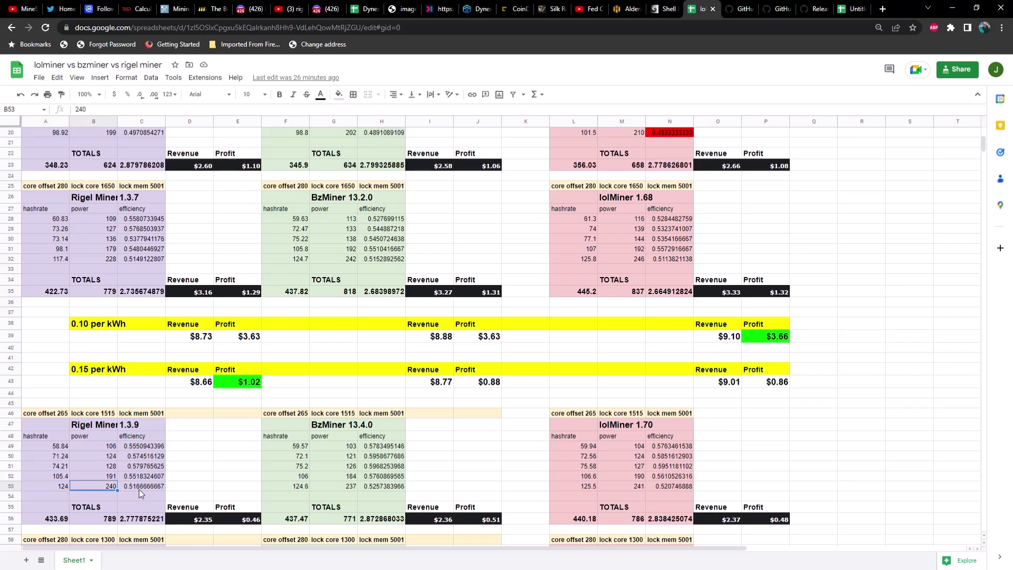
click(299, 488)
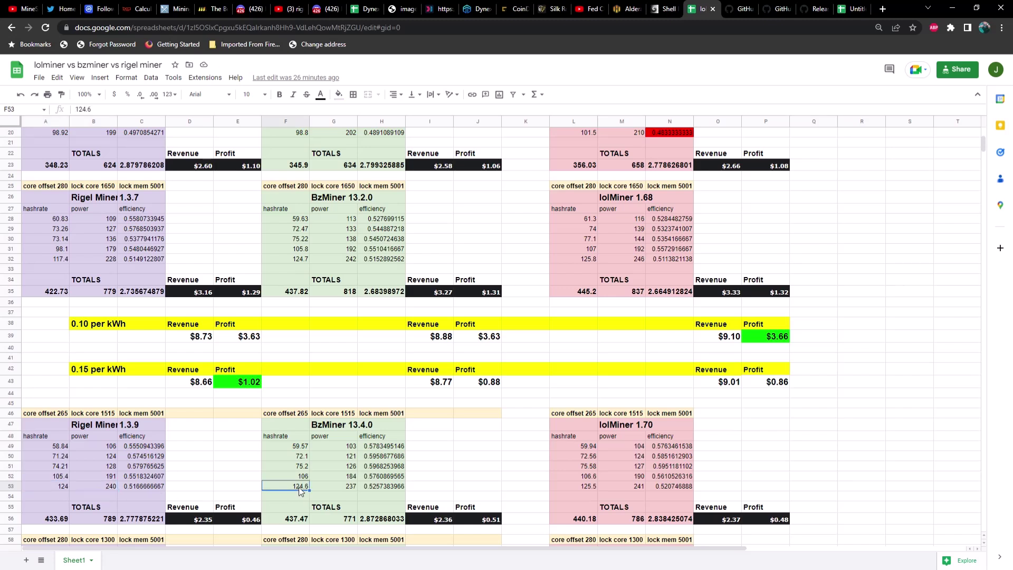
click(353, 489)
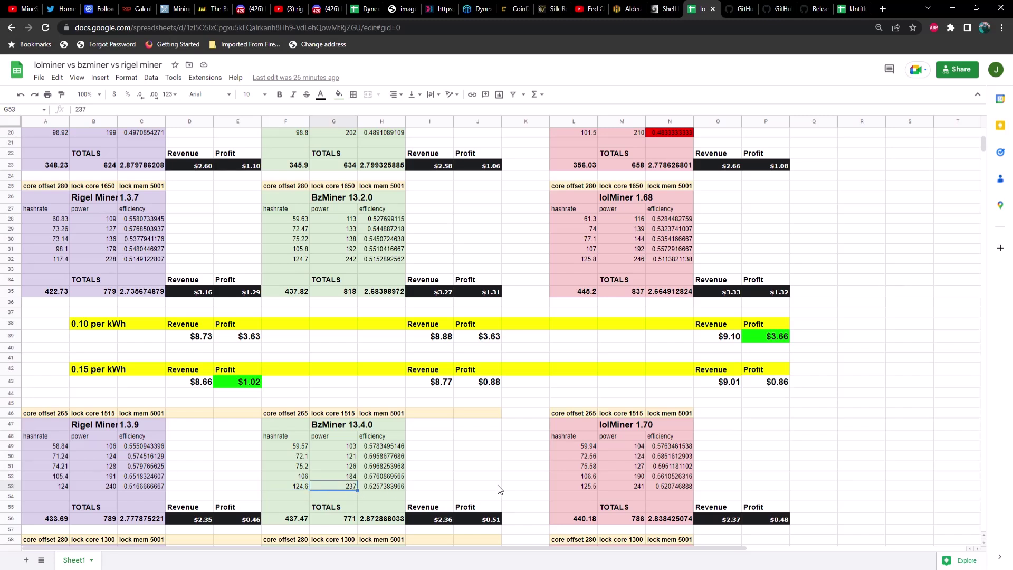
click(582, 490)
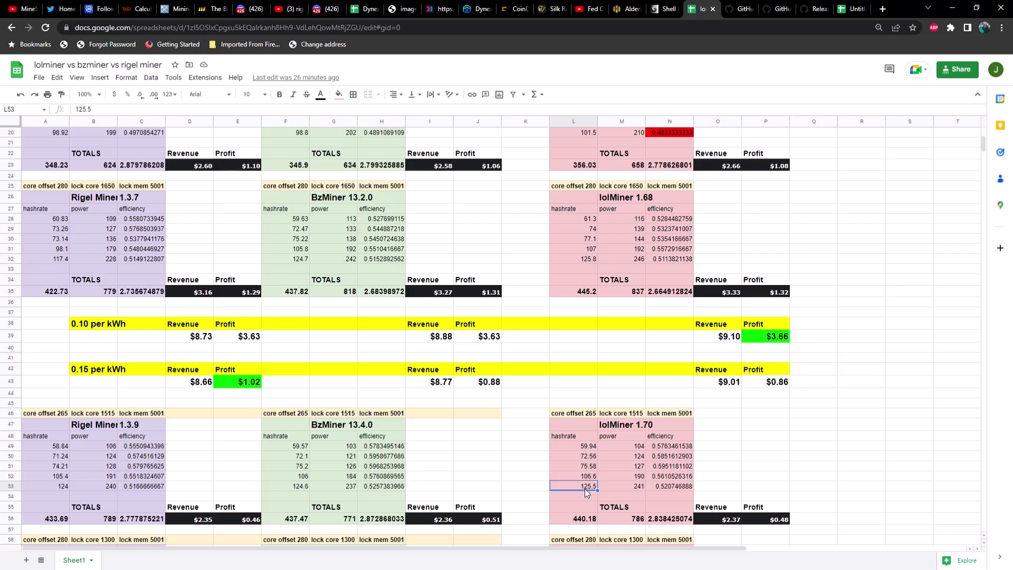
click(621, 486)
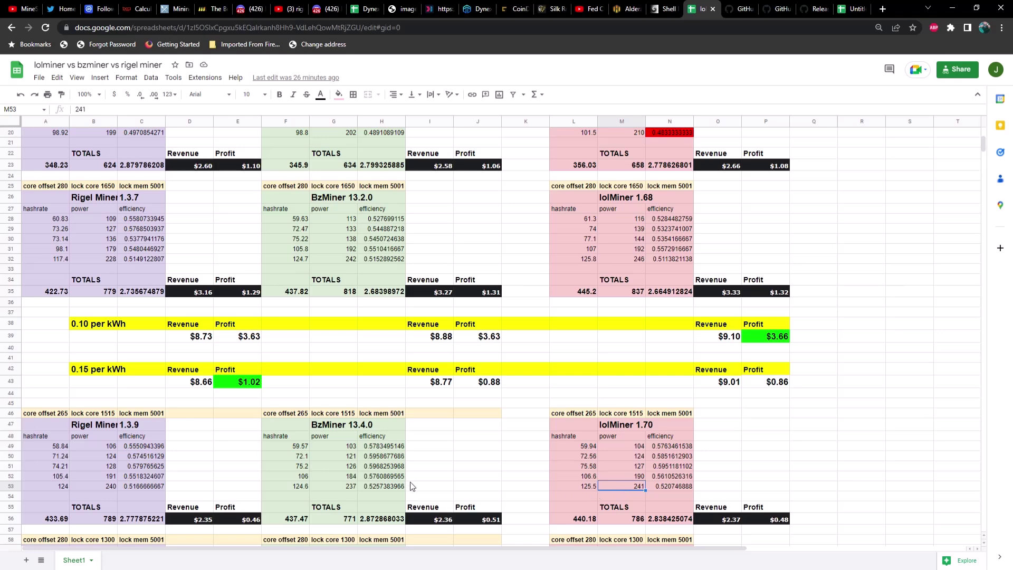
click(389, 485)
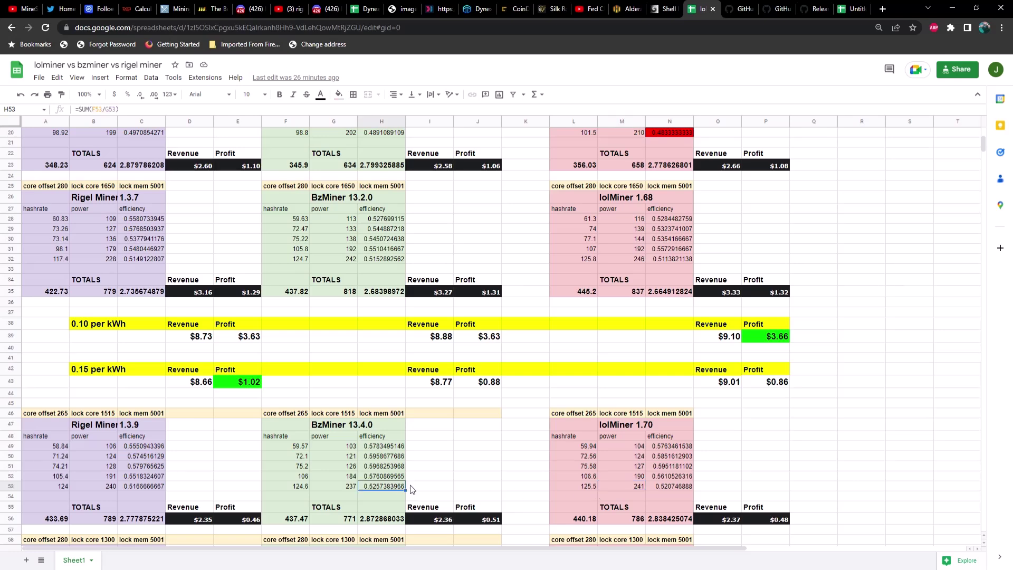
Review the core offset 280 and lock core 1300 settings above the second Rigel Miner 1.3.9 table in row 58
scroll(410, 481, down, 3)
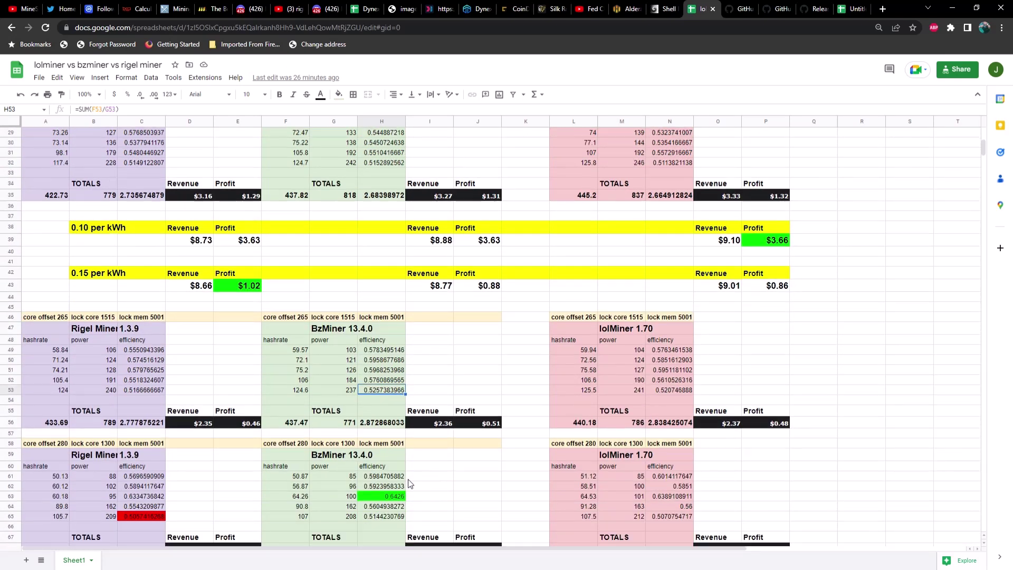
scroll(407, 478, down, 1)
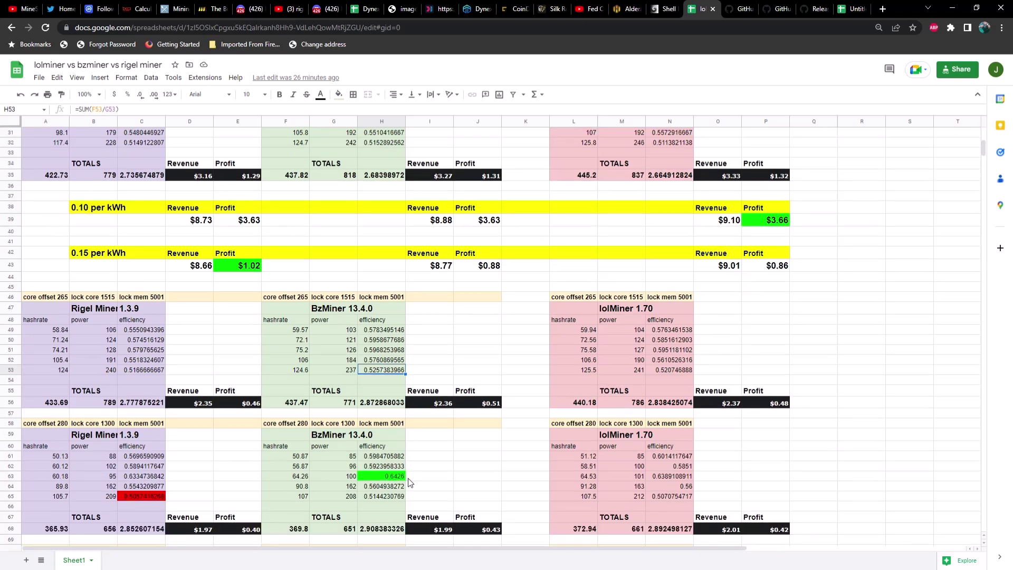
click(96, 424)
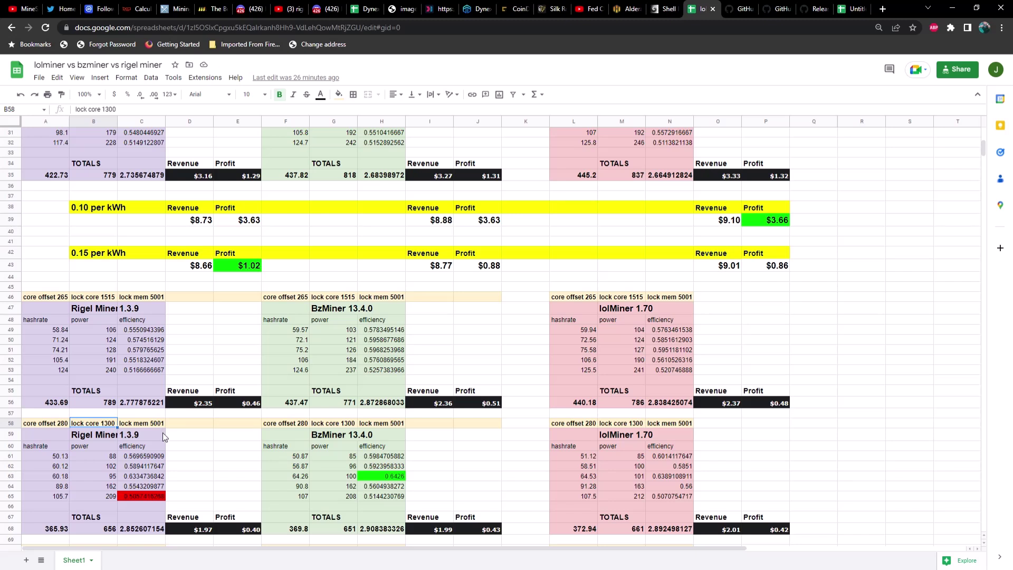
click(64, 429)
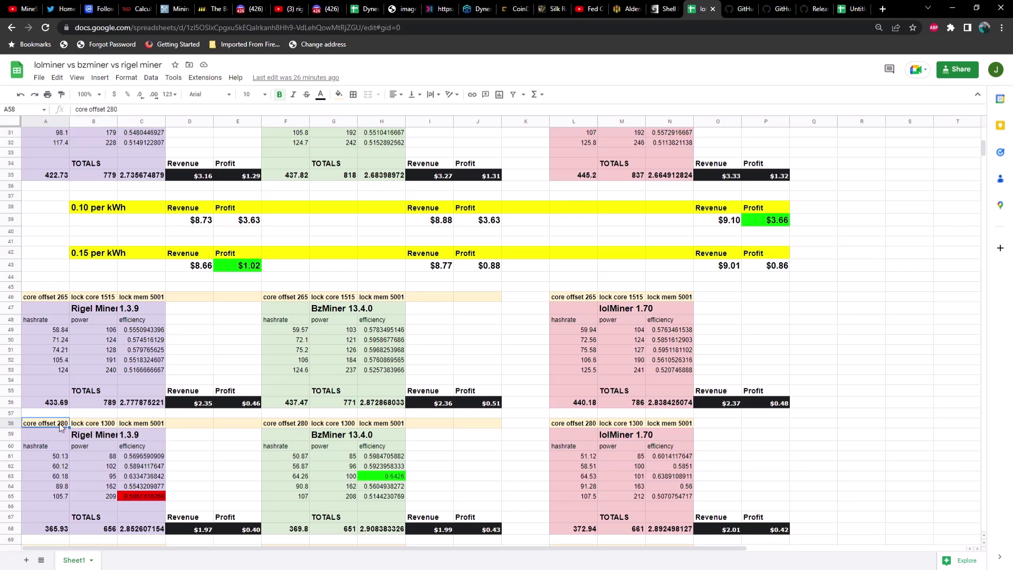
click(100, 427)
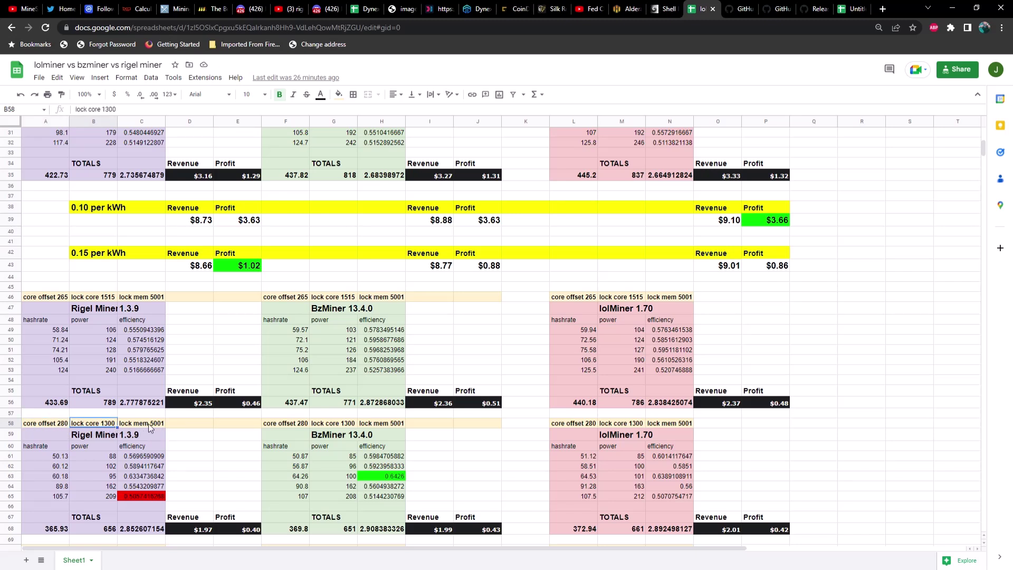
Check the lock mem 5001 setting in row 58 and compare the three miners' hashrate and power in row 61, ending on lolMiner's efficiency
click(148, 423)
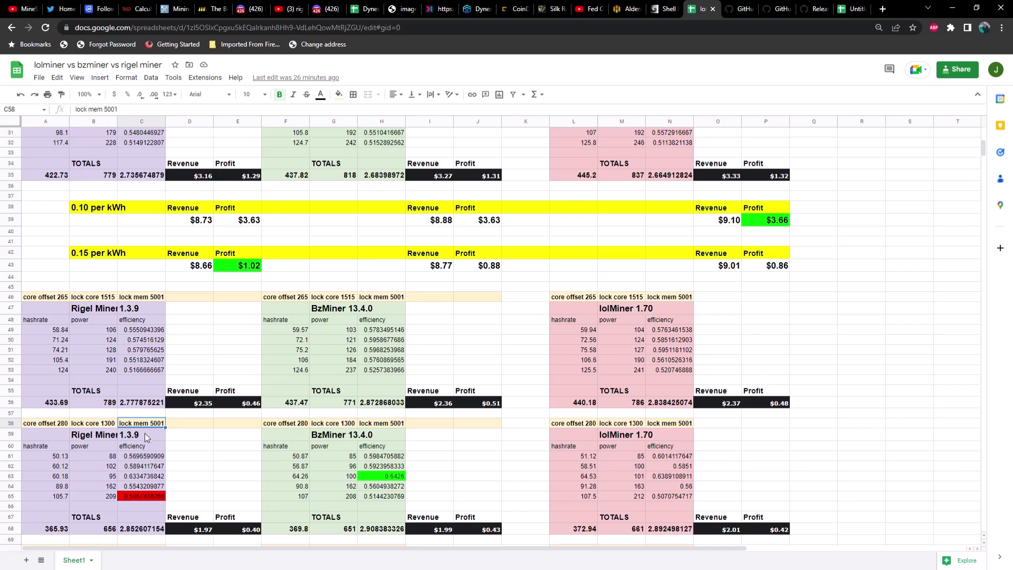
click(41, 454)
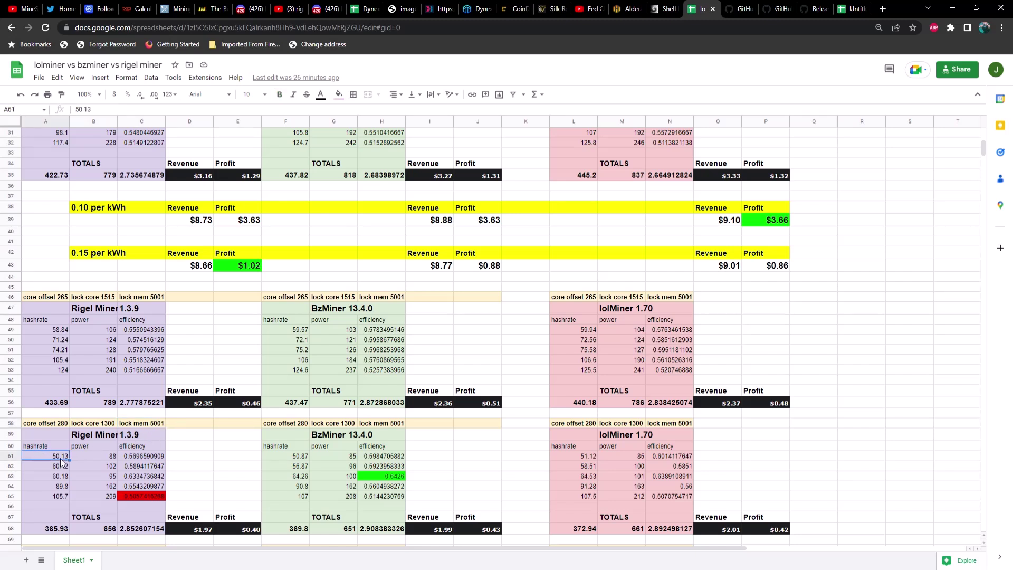
click(103, 459)
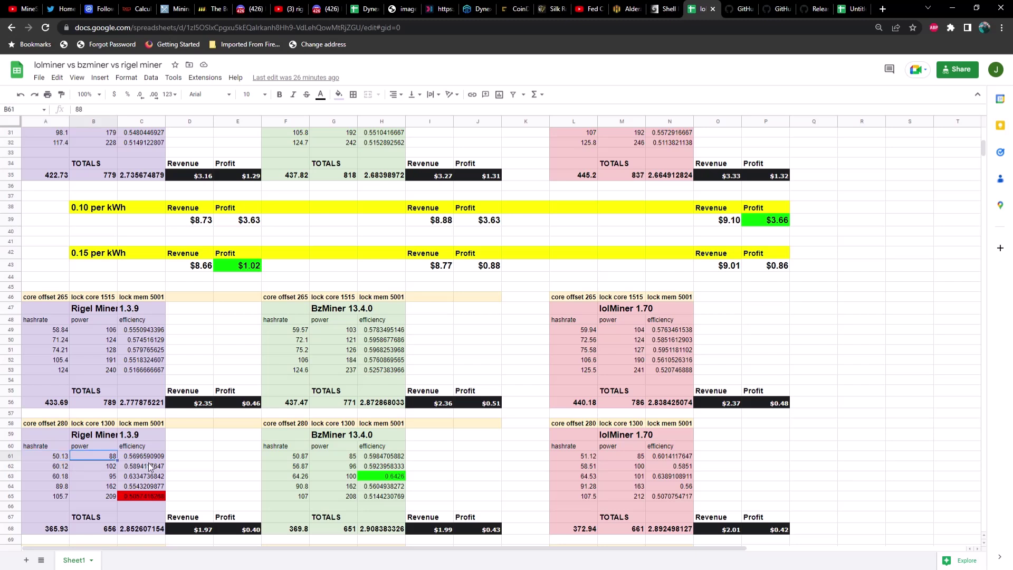
click(289, 460)
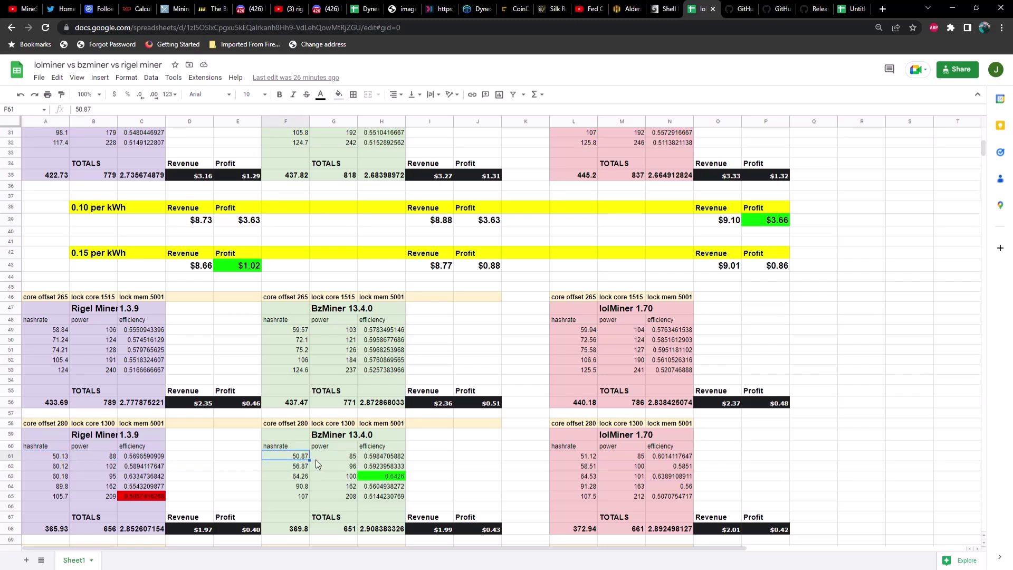
click(337, 457)
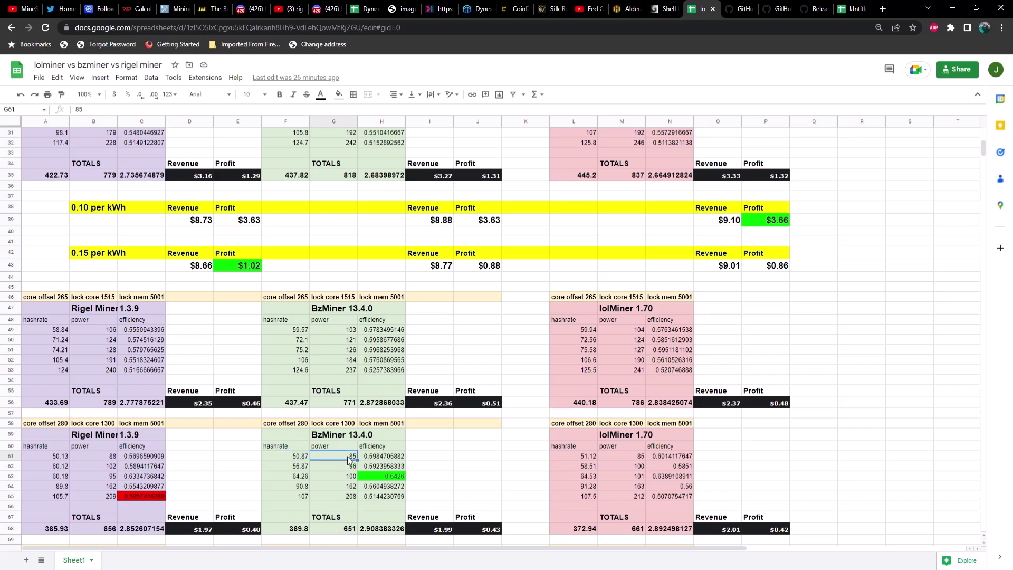
click(583, 458)
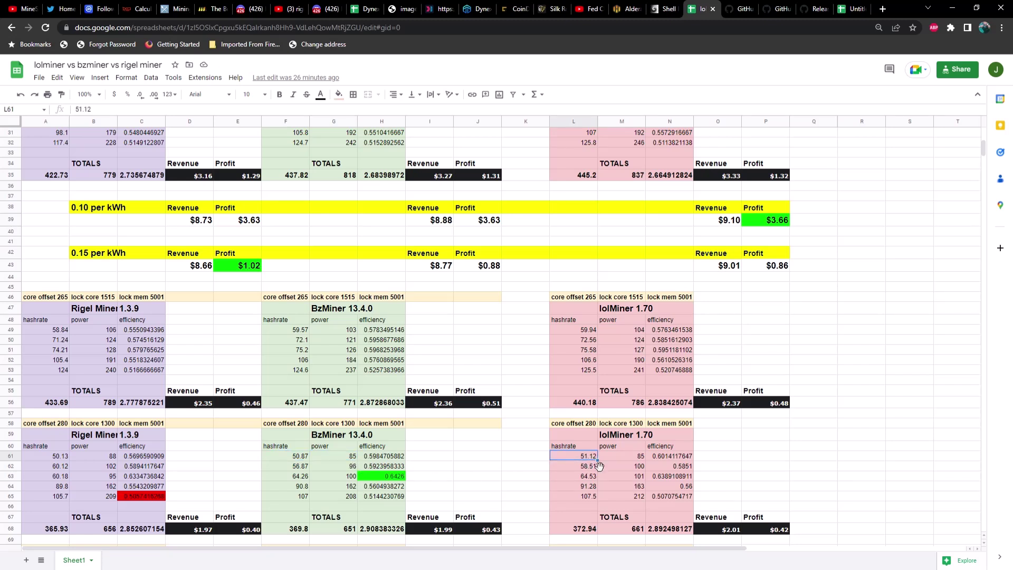
click(634, 456)
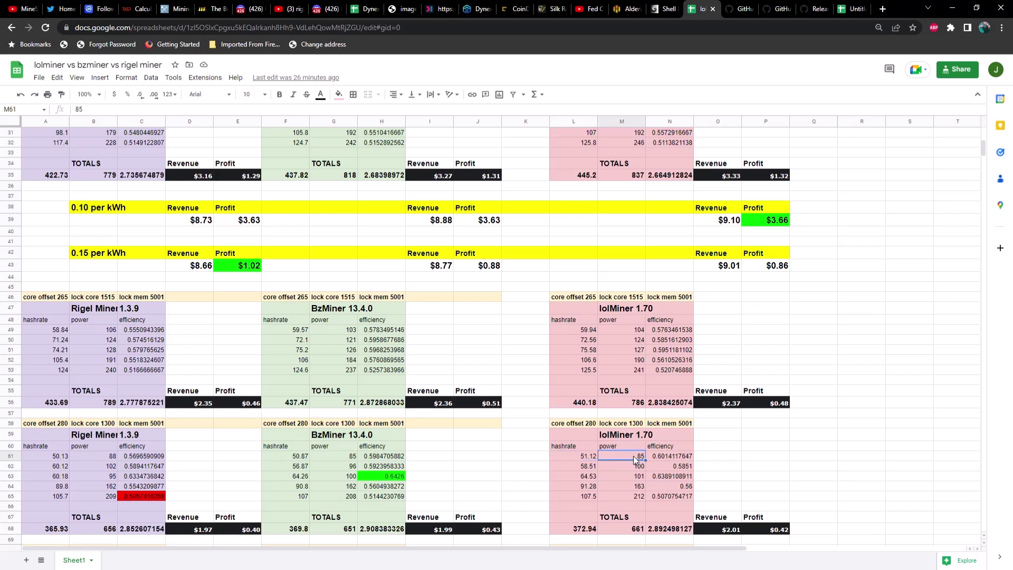
click(668, 456)
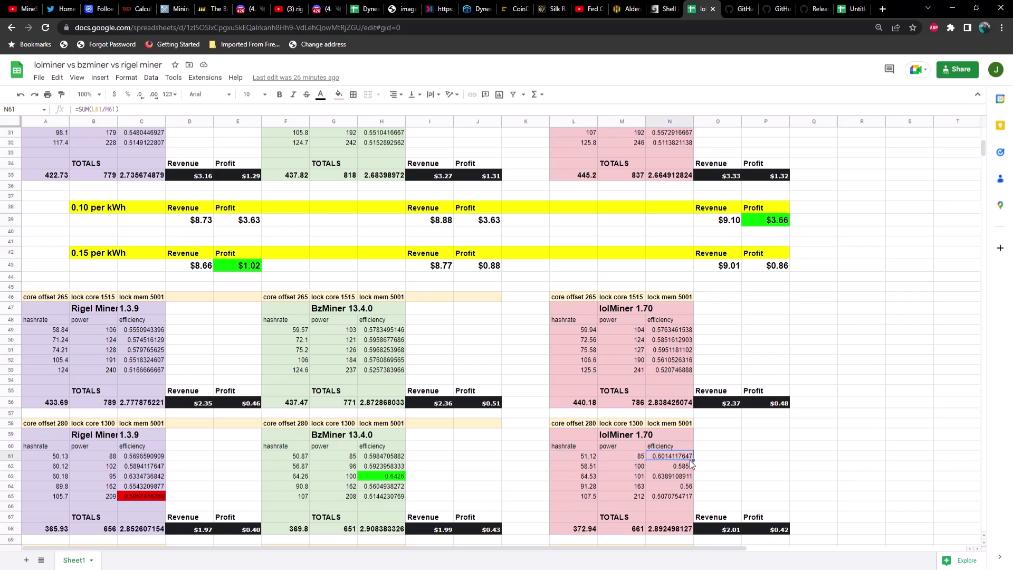
Compare the hashrate and power of Rigel, BzMiner and lolMiner in row 62, ending on BzMiner's efficiency
click(66, 467)
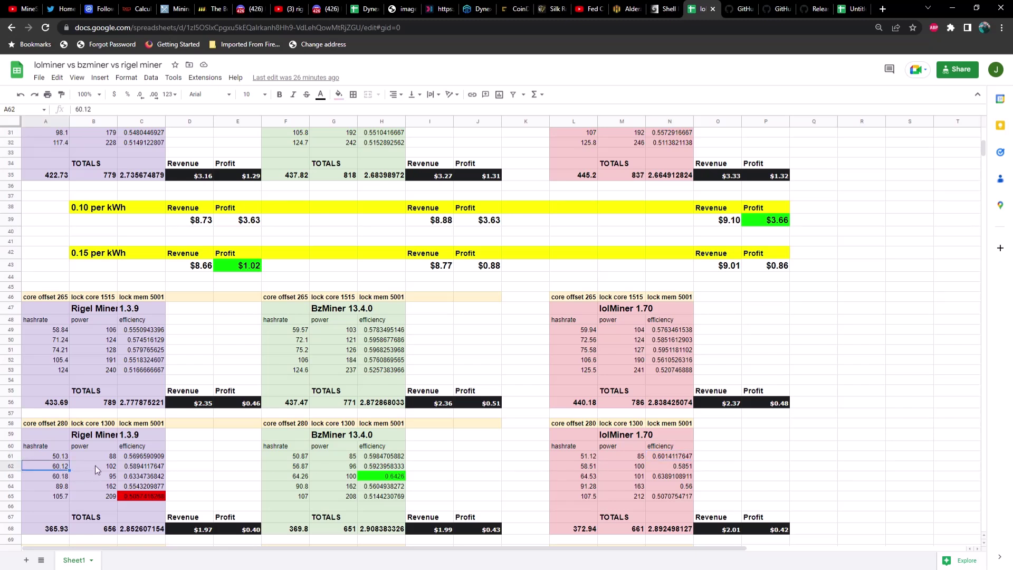
click(96, 466)
click(296, 467)
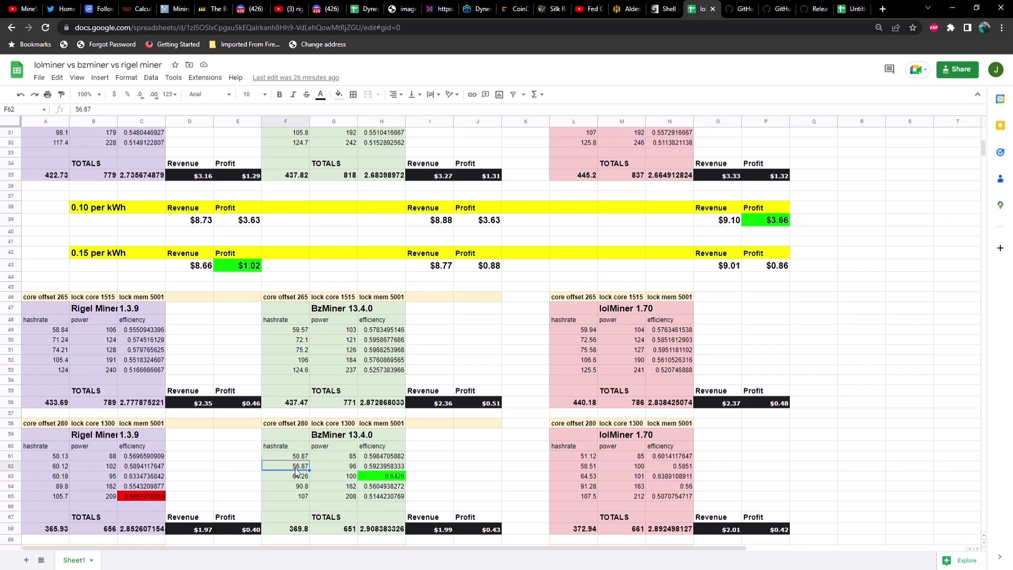
click(346, 469)
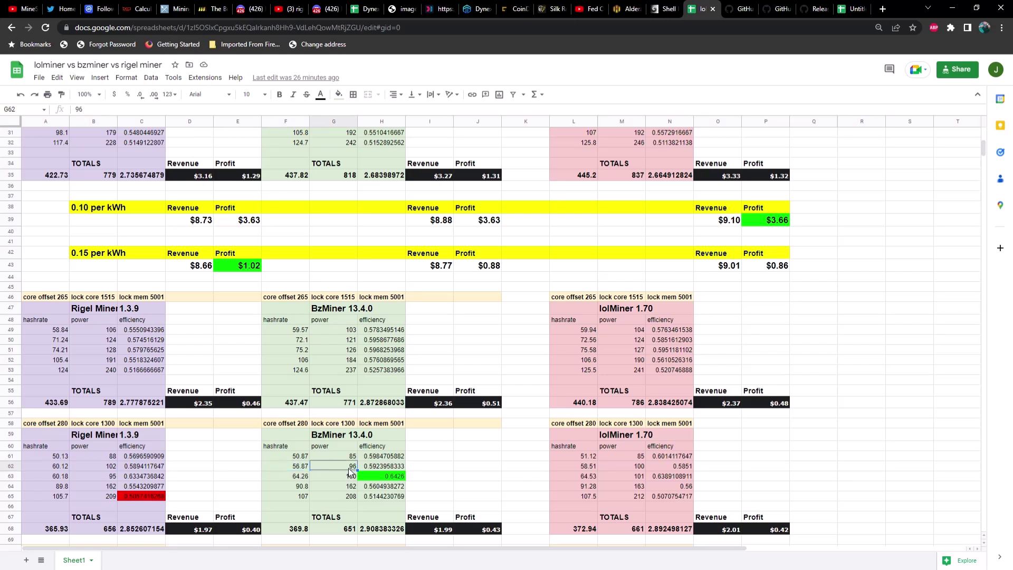
click(575, 466)
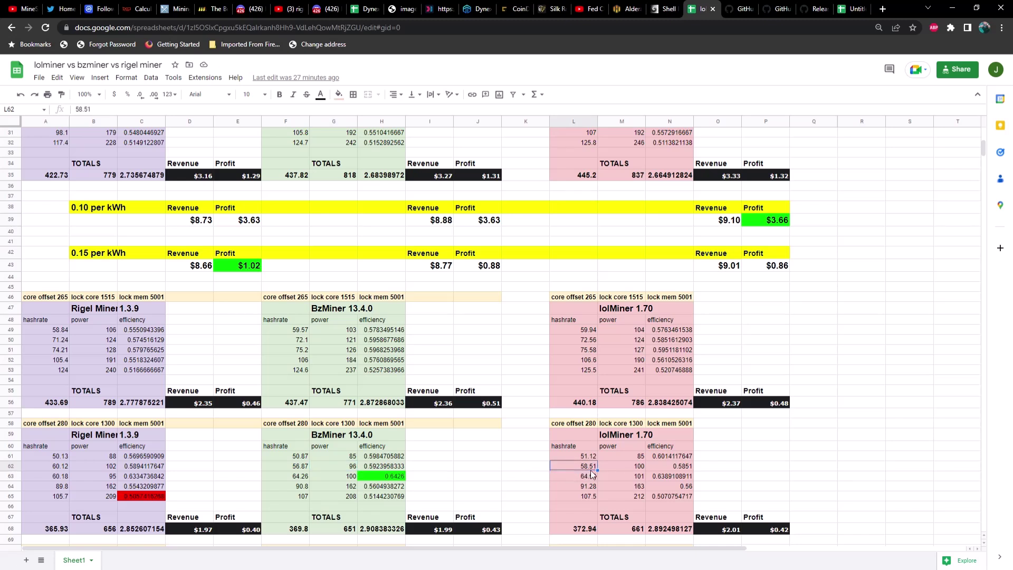
click(633, 469)
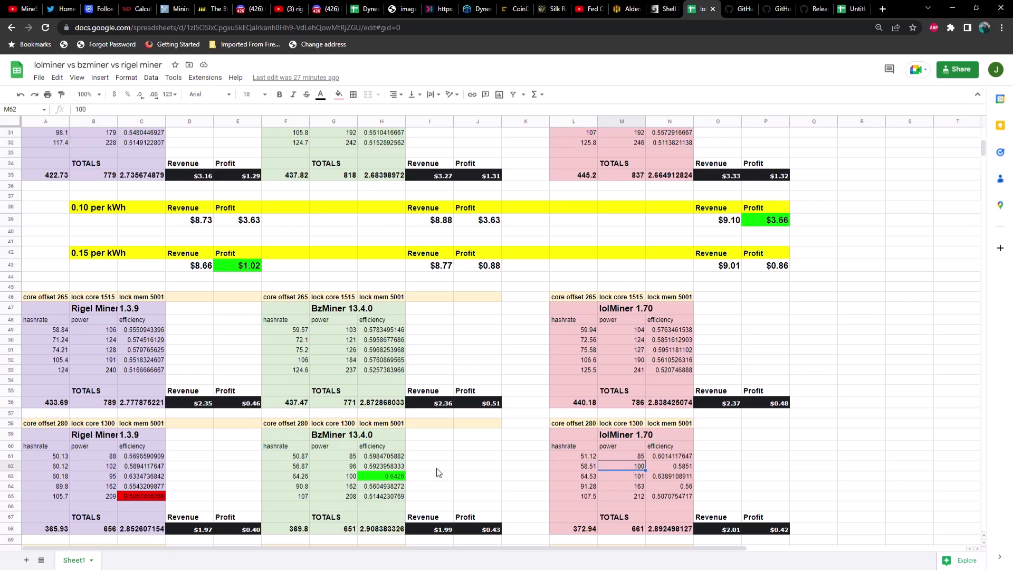
click(401, 467)
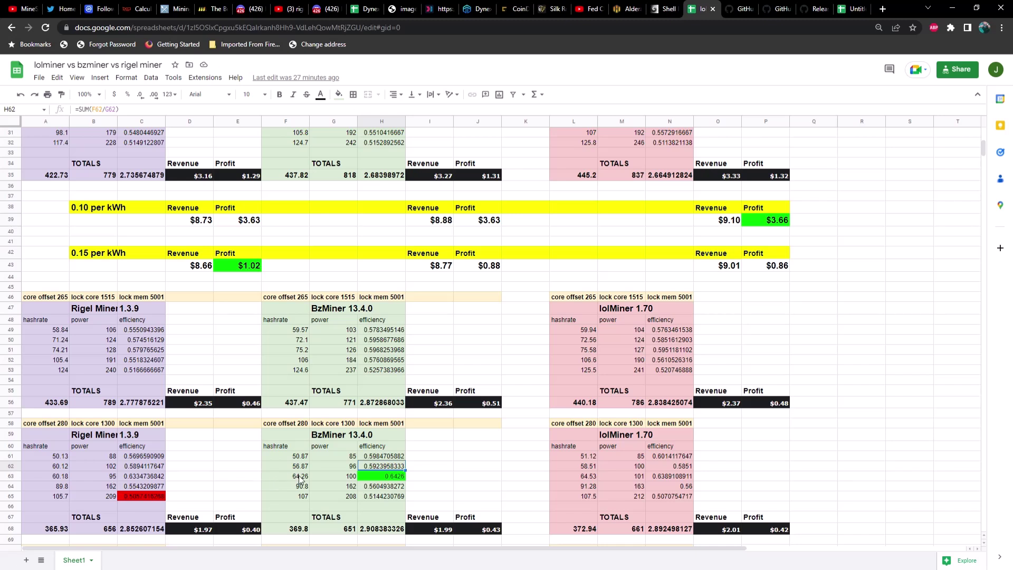
Compare the three miners' hashrate and power in row 63, starting from BzMiner's green-highlighted efficiency and ending on lolMiner's efficiency
click(371, 475)
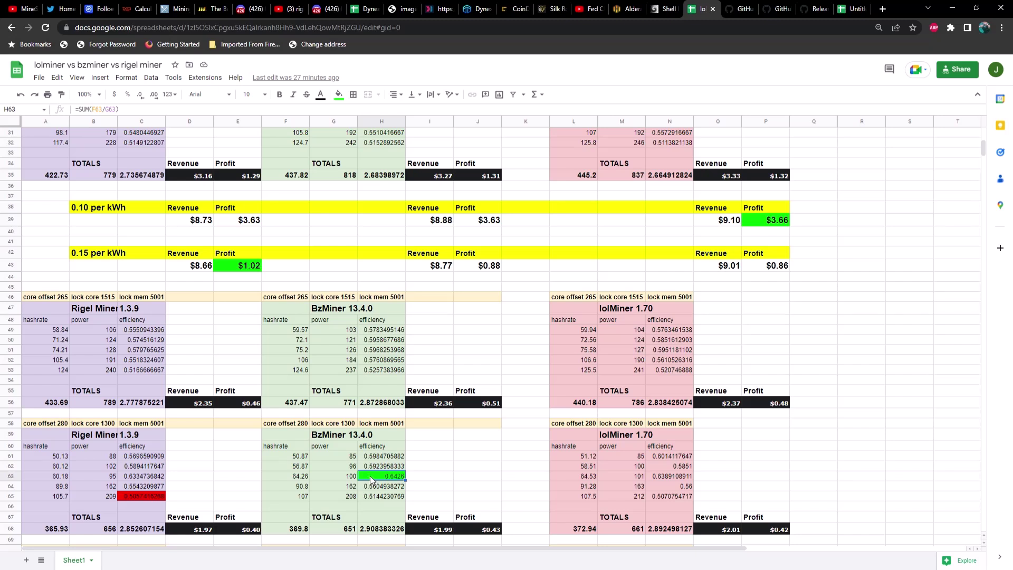
click(300, 477)
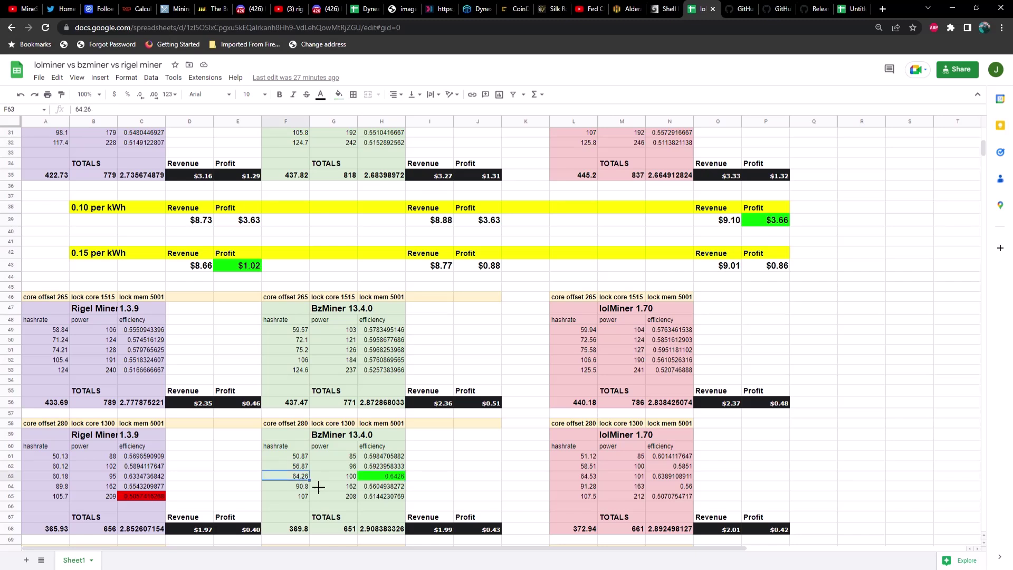
click(335, 477)
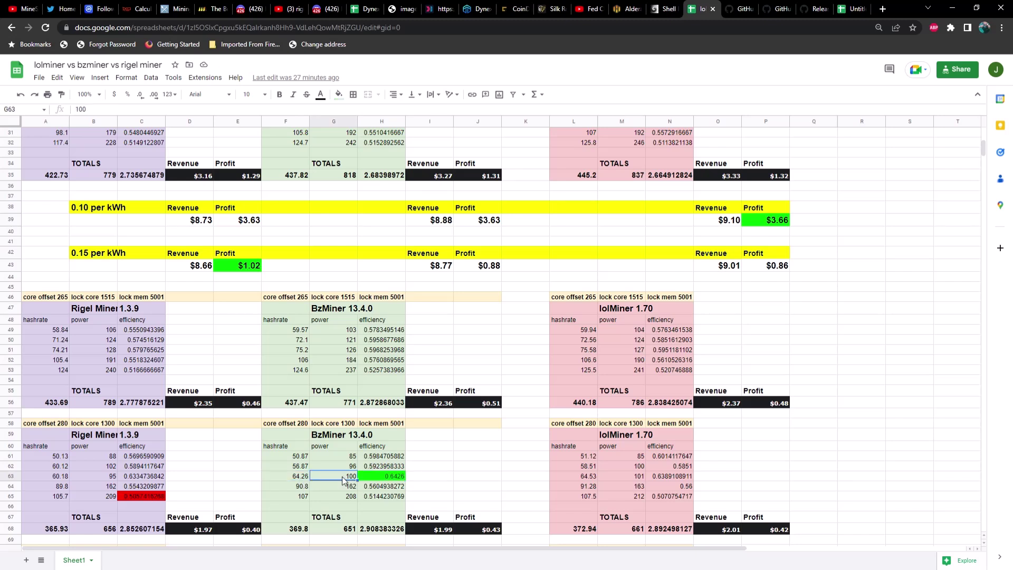
click(62, 476)
click(94, 476)
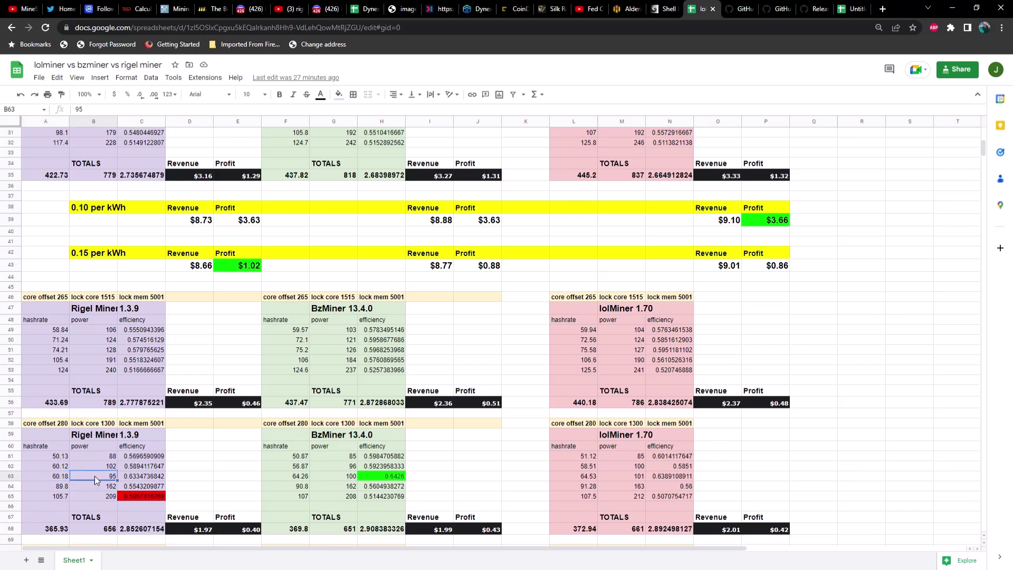
click(592, 477)
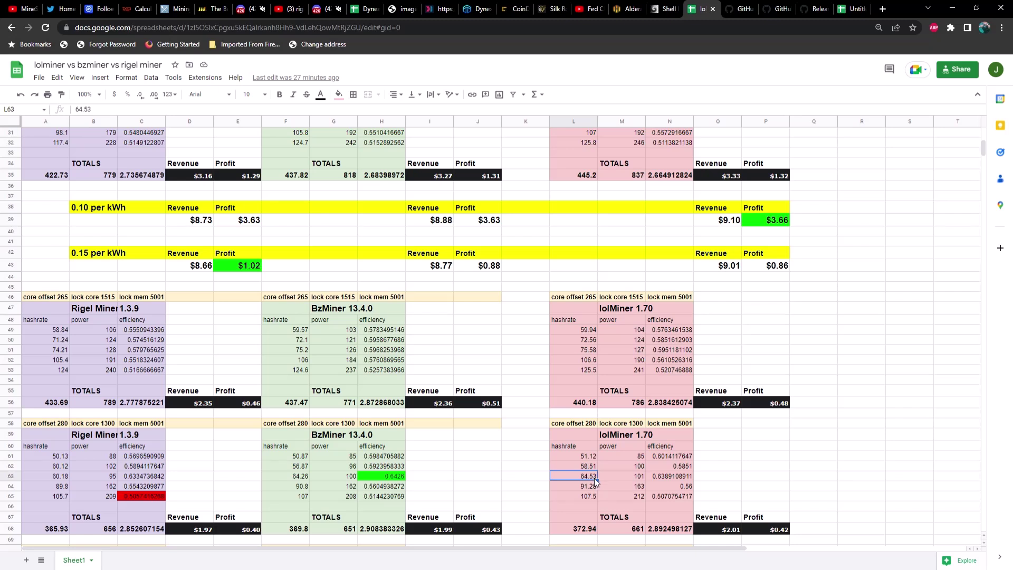
click(629, 476)
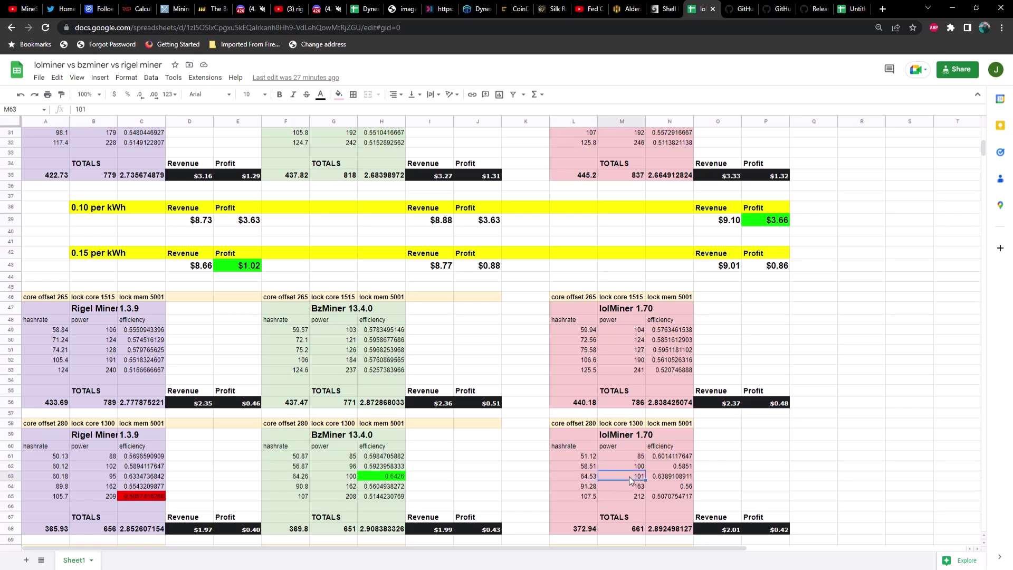
click(680, 476)
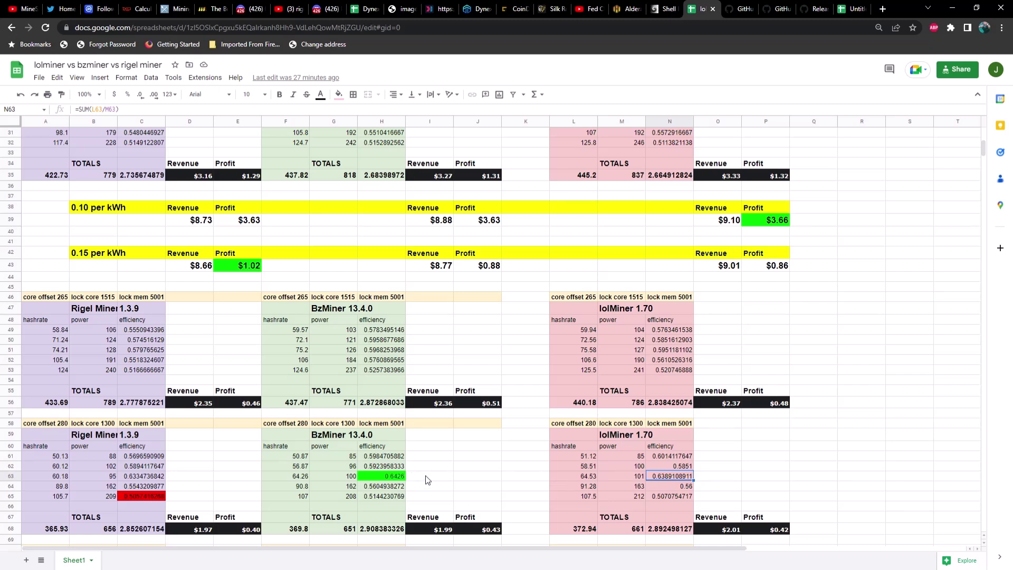
Compare the hashrate and power of Rigel, BzMiner and lolMiner in row 64, ending on BzMiner's efficiency
click(56, 485)
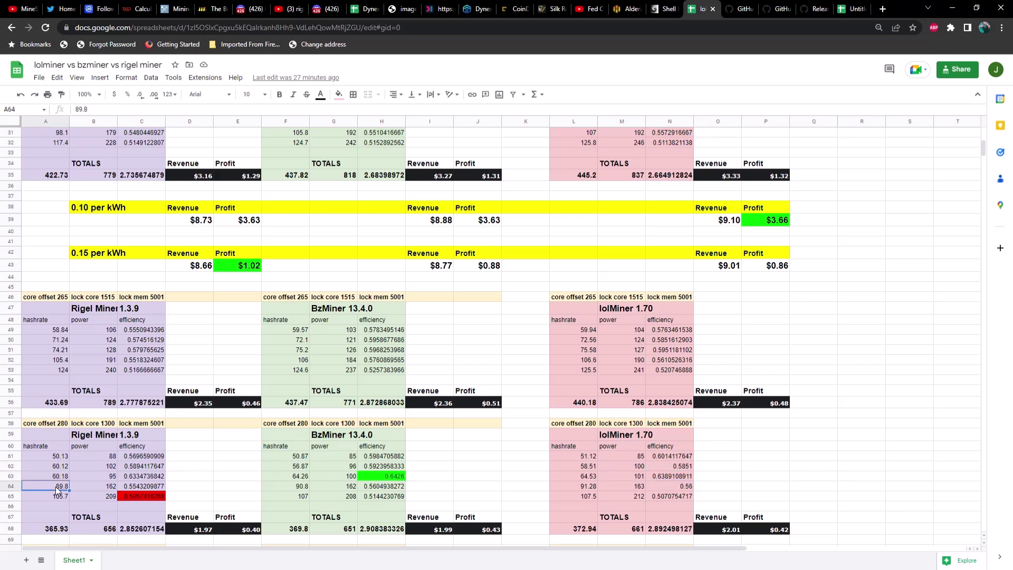
click(89, 487)
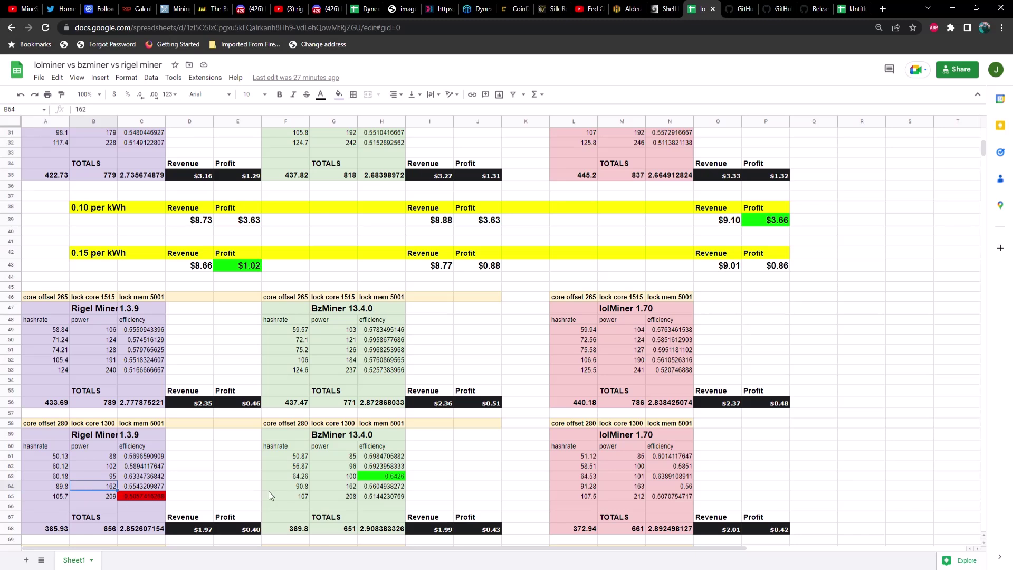
click(299, 488)
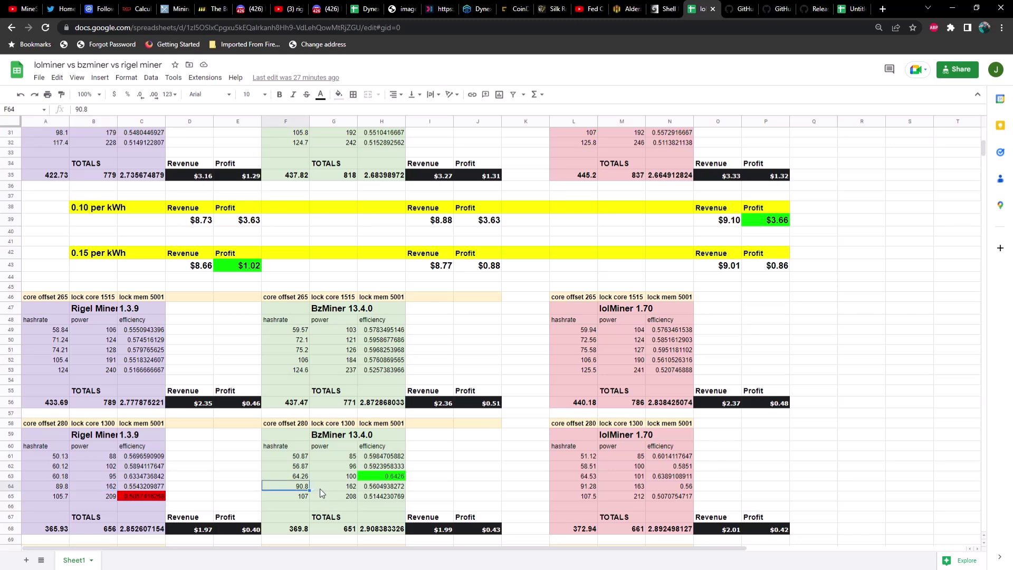
click(328, 485)
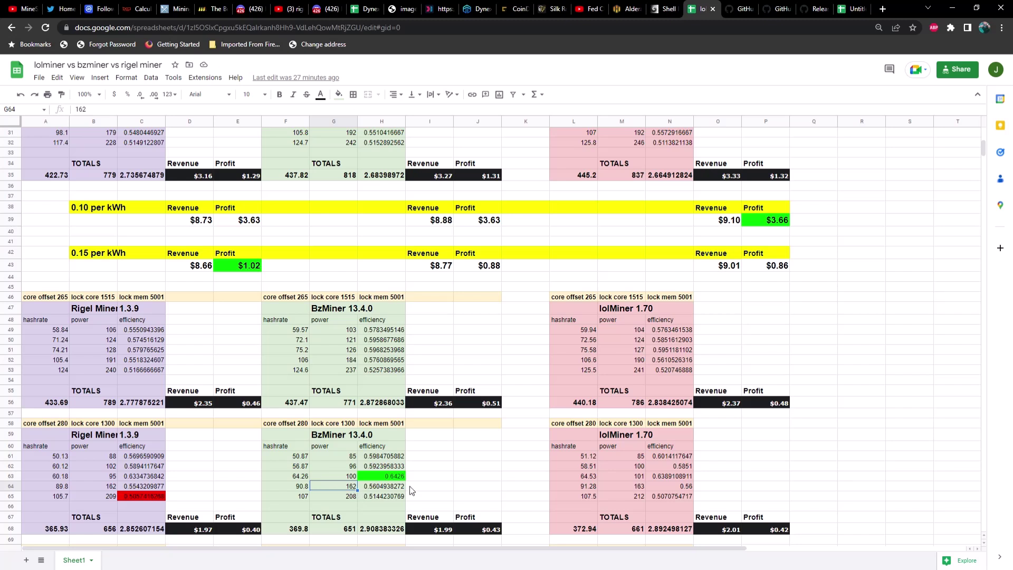
click(581, 488)
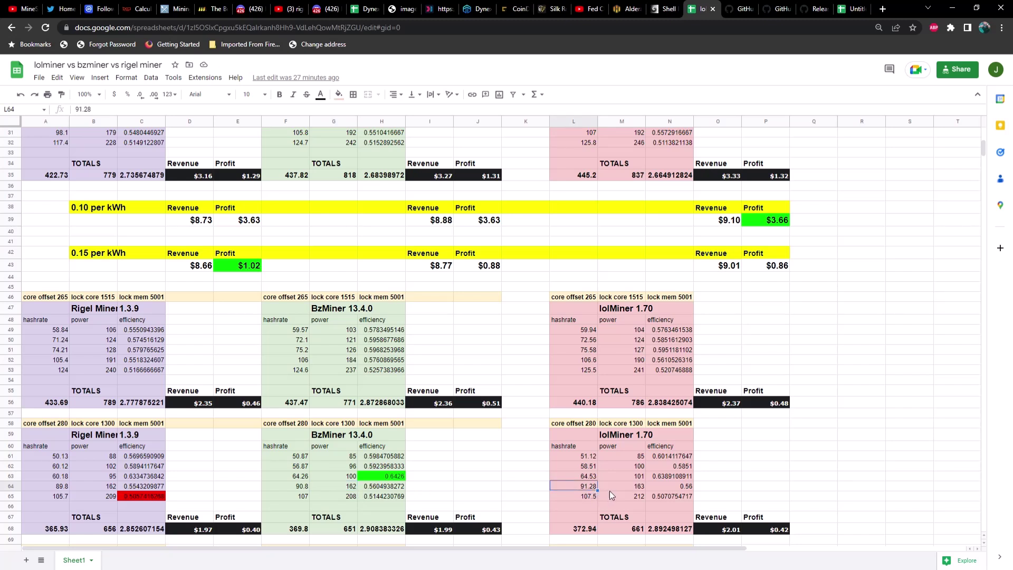
click(631, 486)
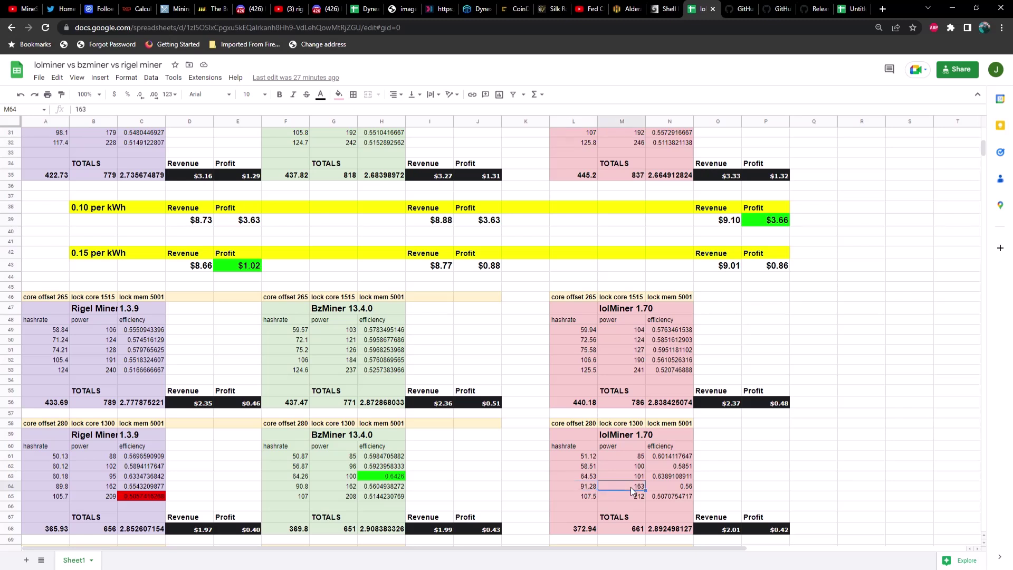
click(392, 486)
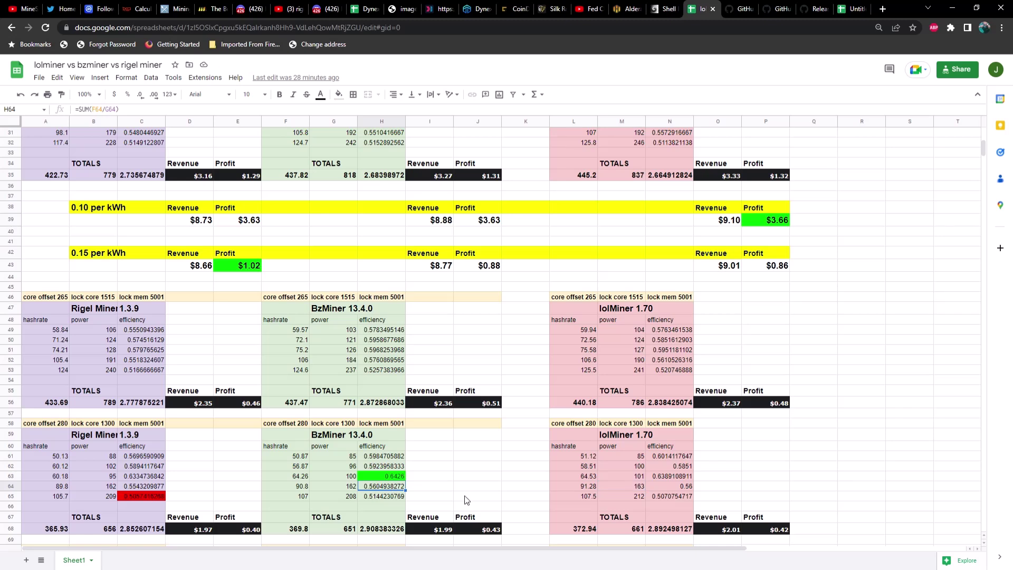
Compare the hashrate and power of all three miners in row 65, the last card row of the lock core 1300 tables, ending on BzMiner's efficiency
click(48, 498)
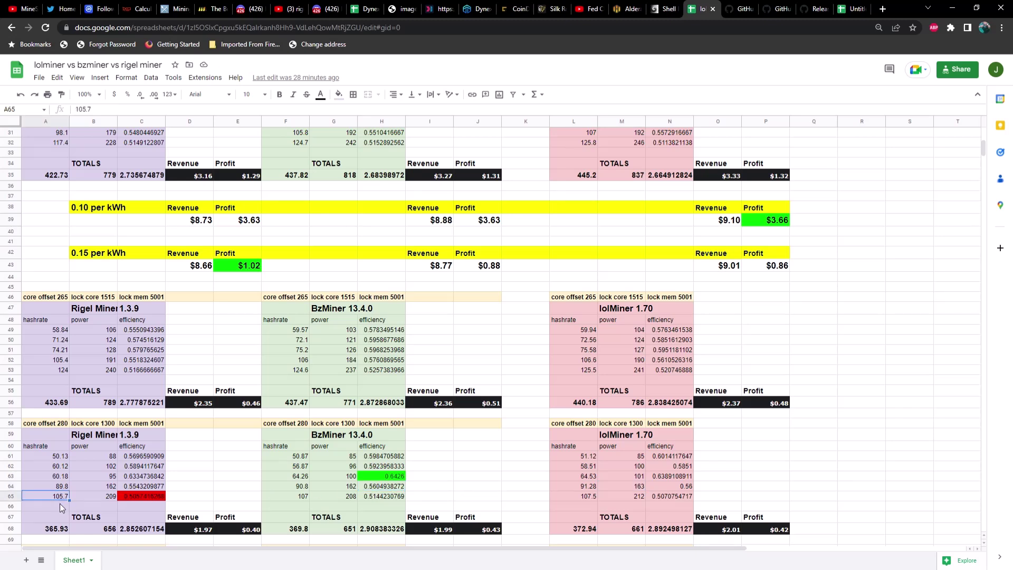
click(105, 498)
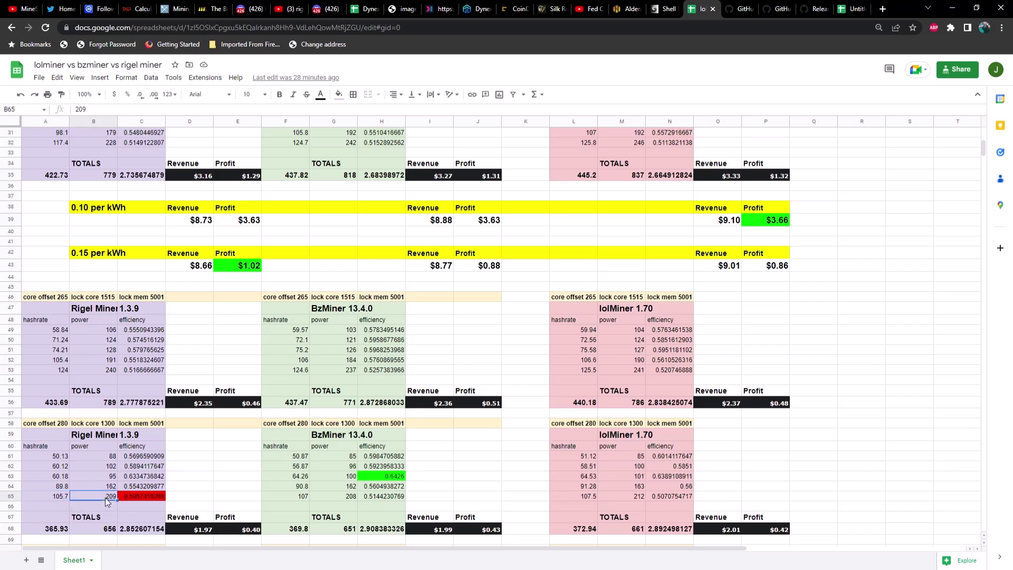
click(304, 498)
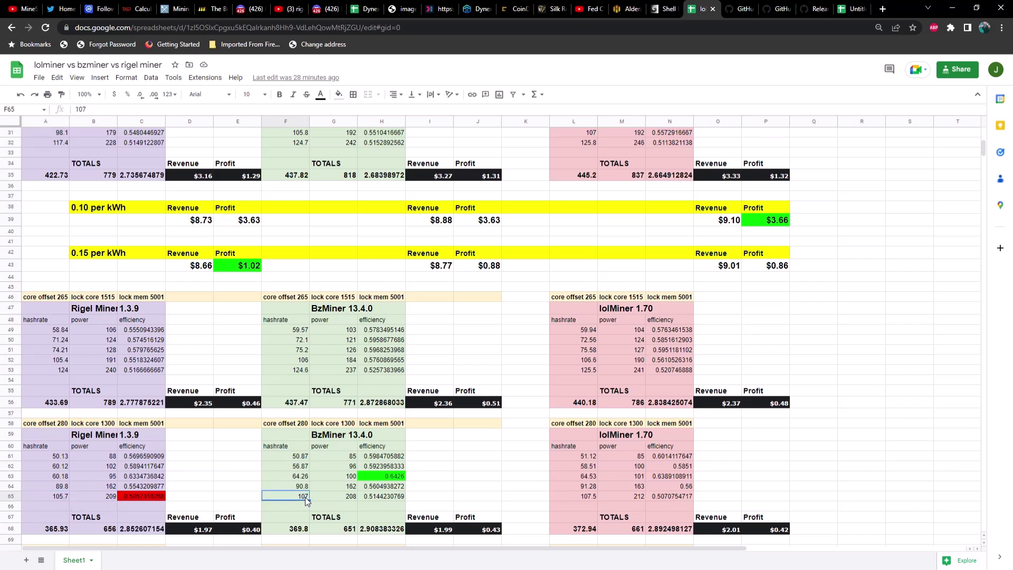
click(345, 498)
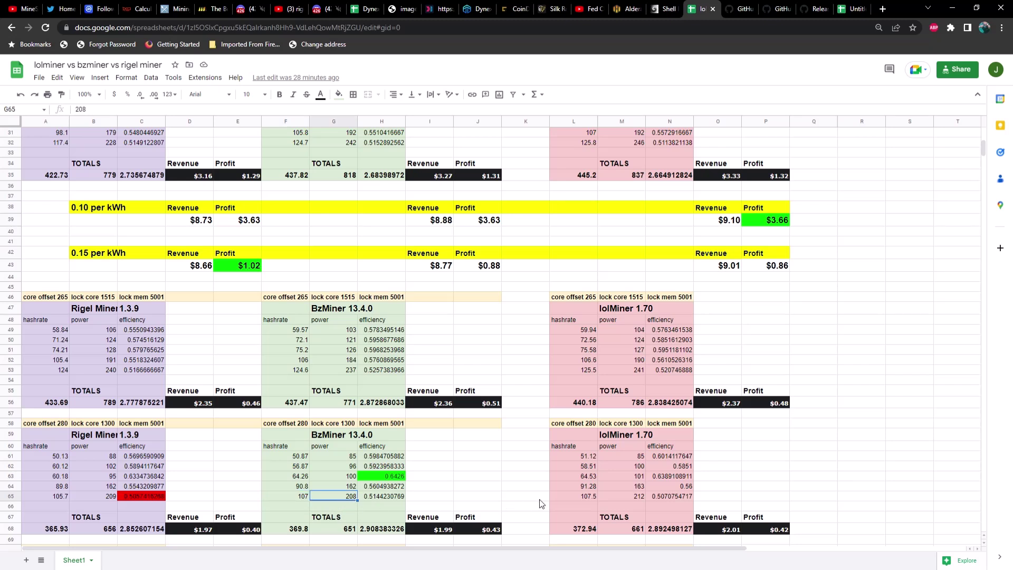
click(578, 497)
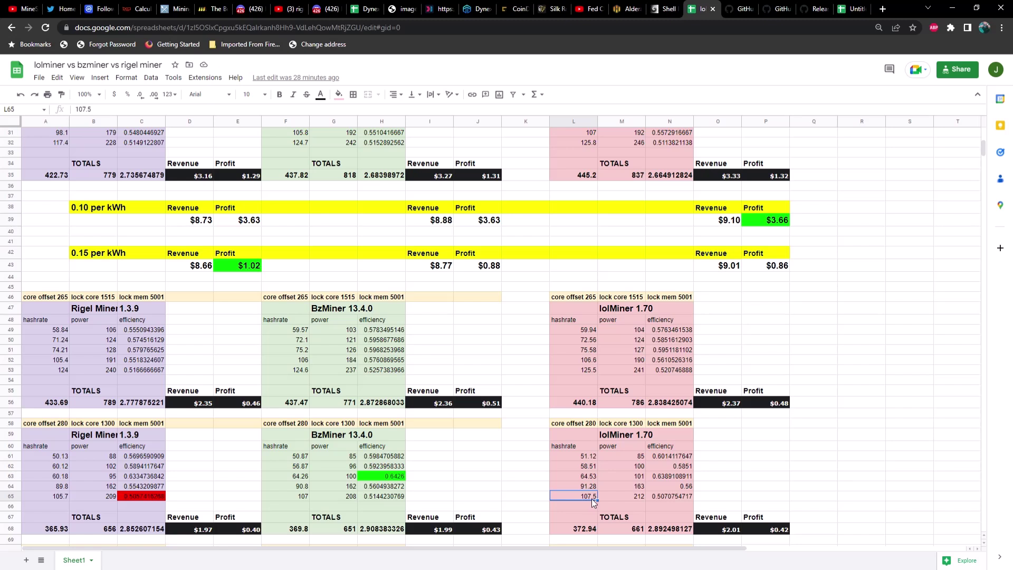
click(620, 498)
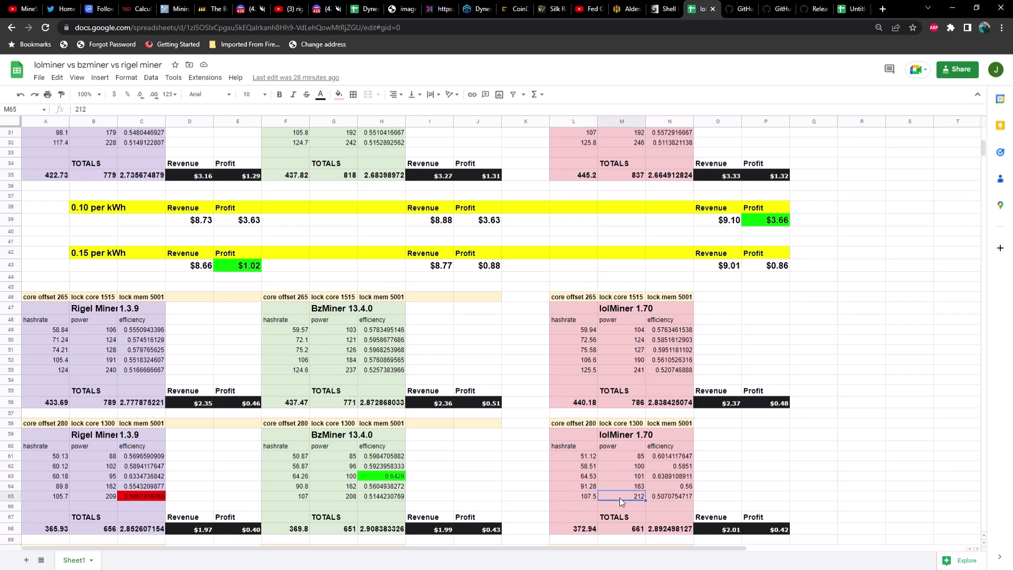
click(390, 493)
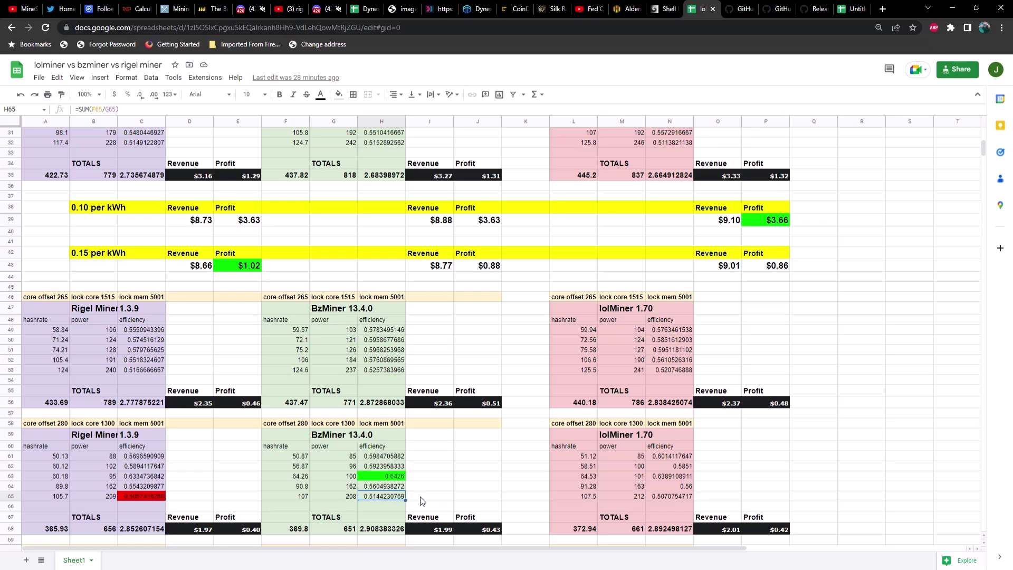
Review the core offset, lock core and lock mem settings in row 70 above the third Rigel table
scroll(460, 480, down, 4)
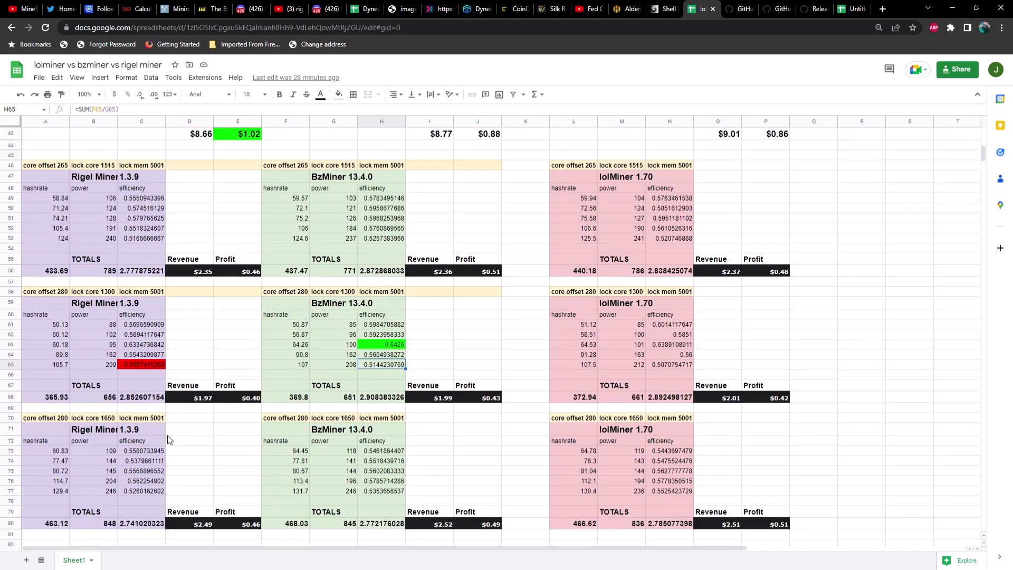
click(59, 420)
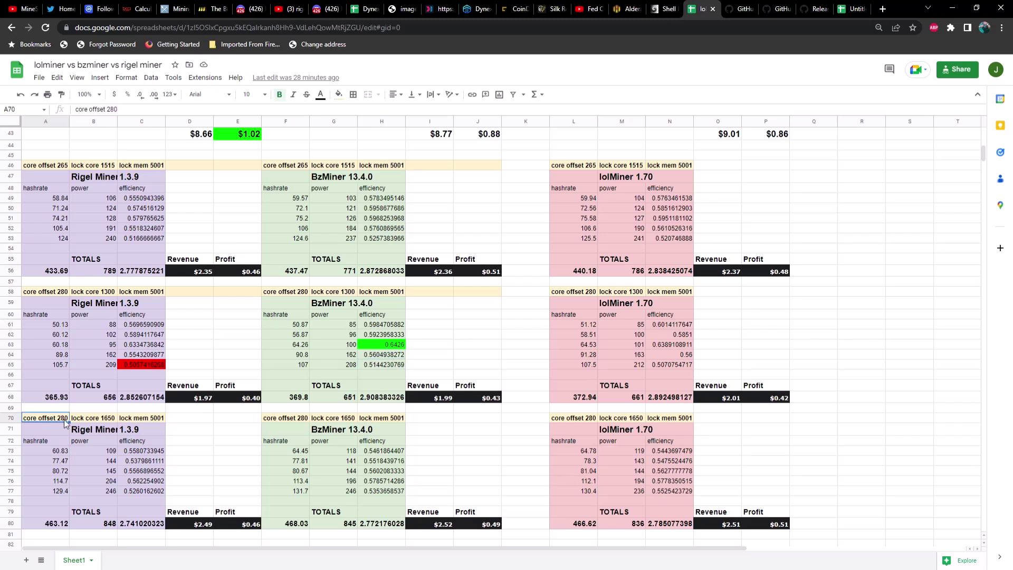
click(95, 425)
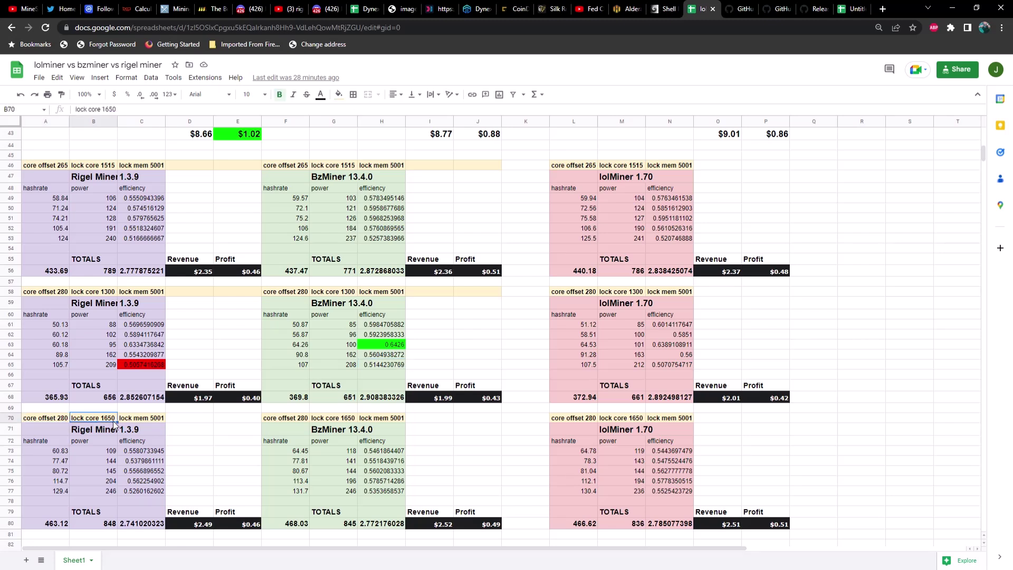
click(140, 419)
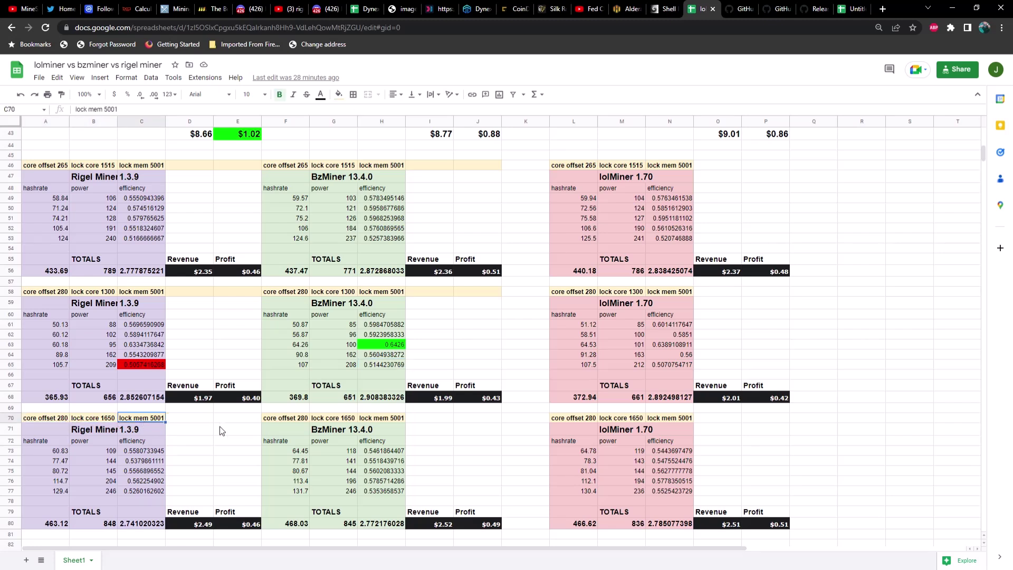
Compare the hashrate and power of Rigel, BzMiner and lolMiner in row 73, ending on BzMiner's efficiency
click(46, 450)
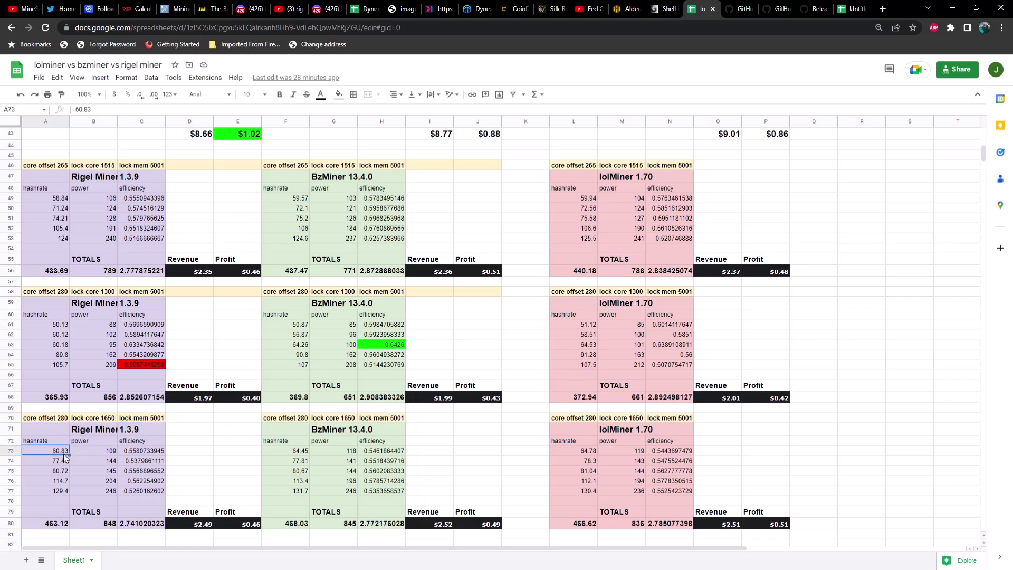
click(95, 451)
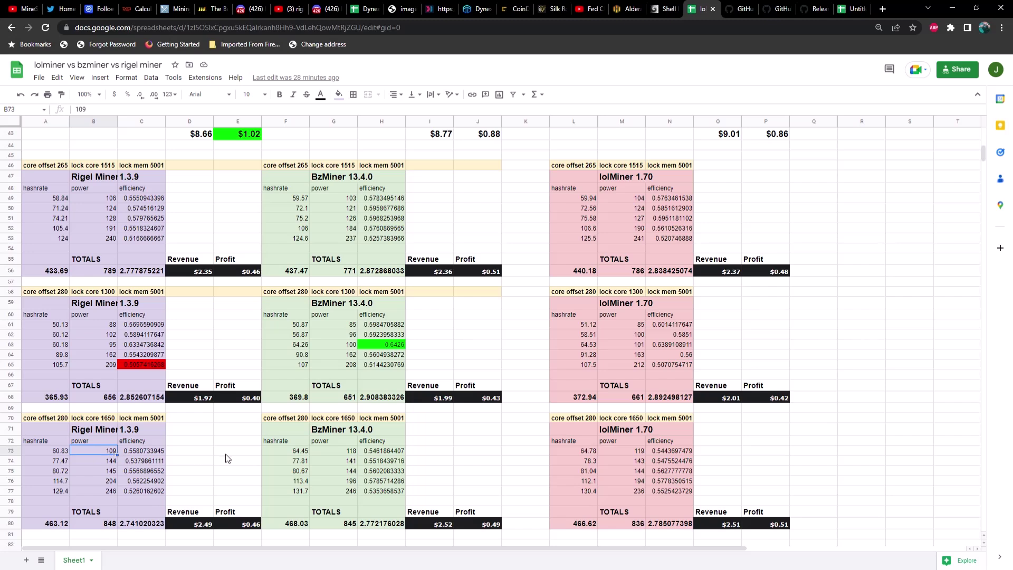
click(296, 451)
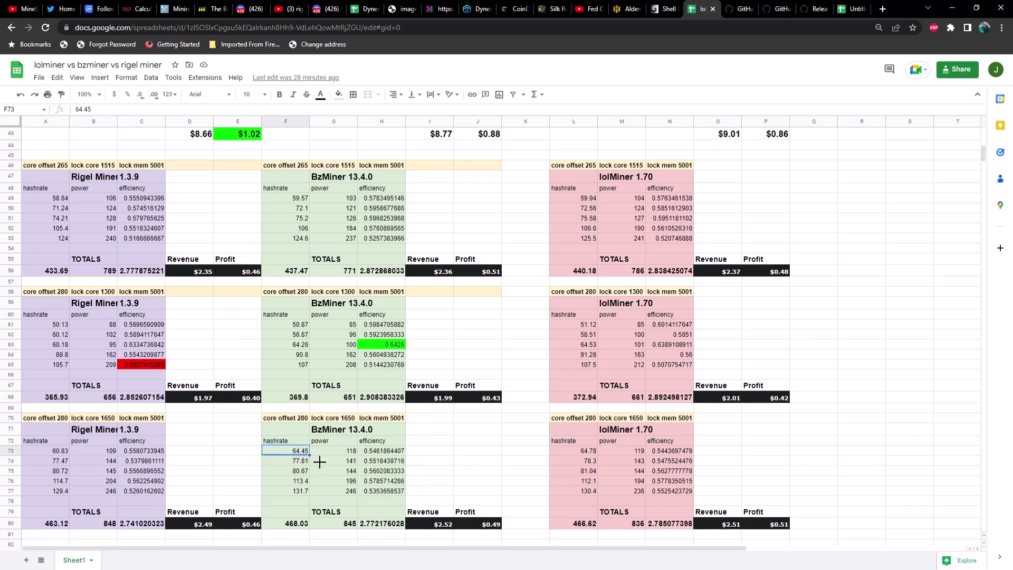
click(352, 453)
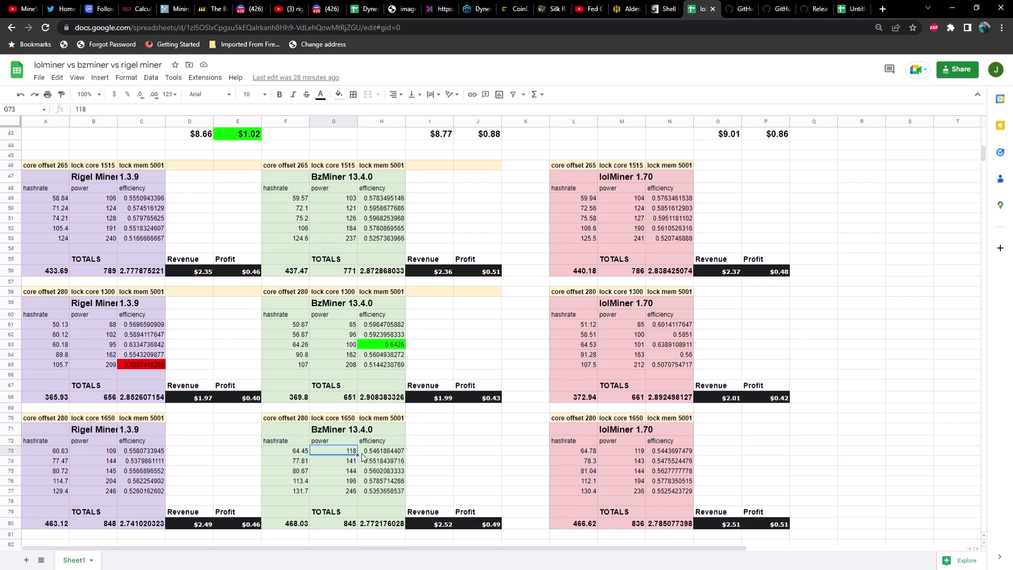
click(575, 453)
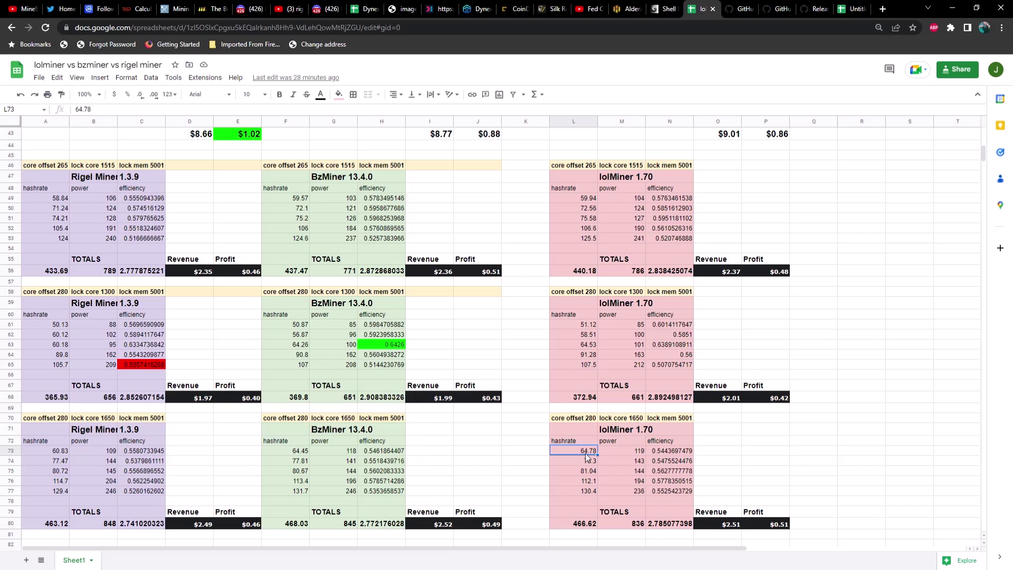
click(627, 455)
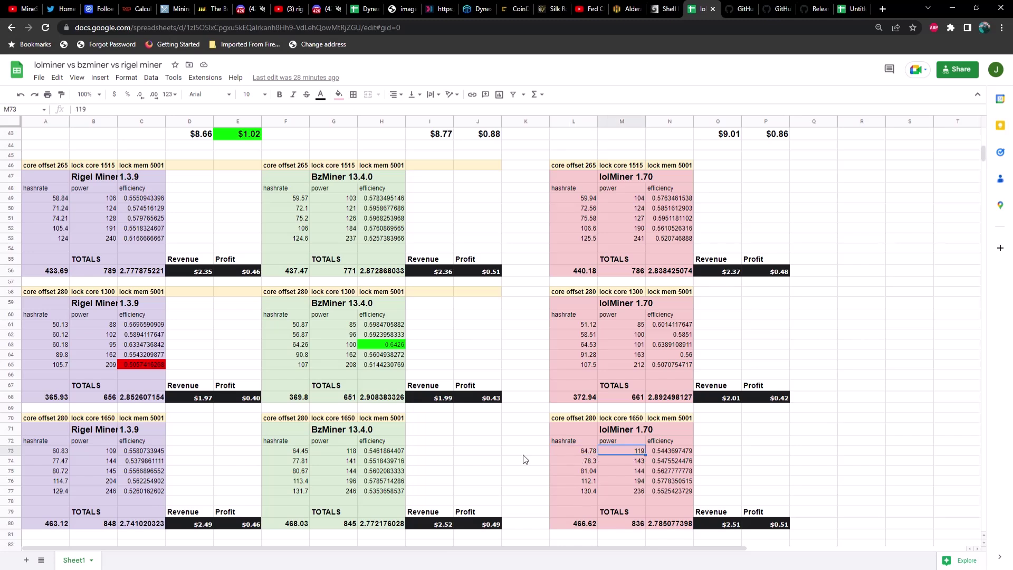
click(393, 453)
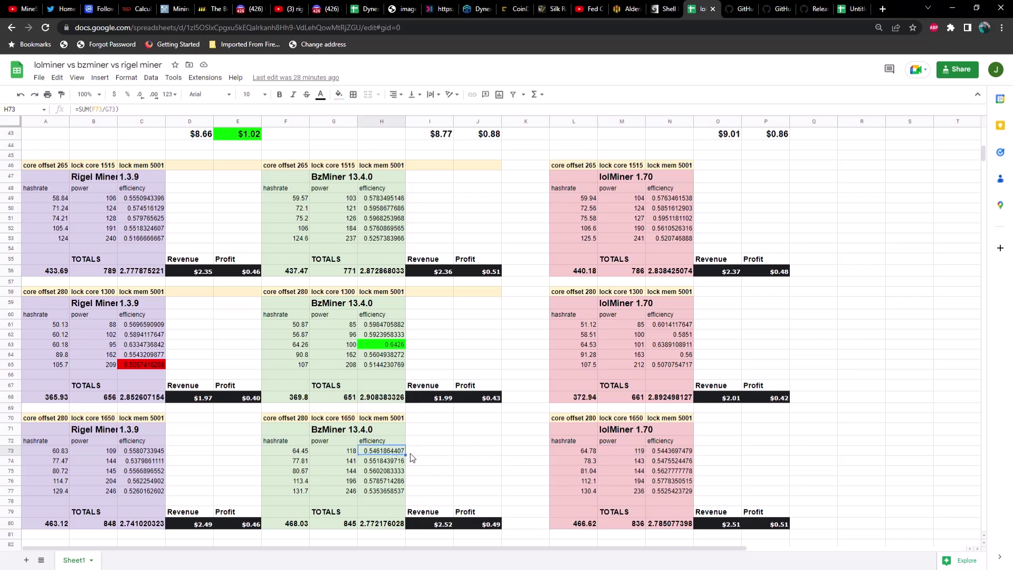
Compare the three miners' hashrate and power in row 74 of the lock core 1650 tables, ending on BzMiner's efficiency
click(57, 463)
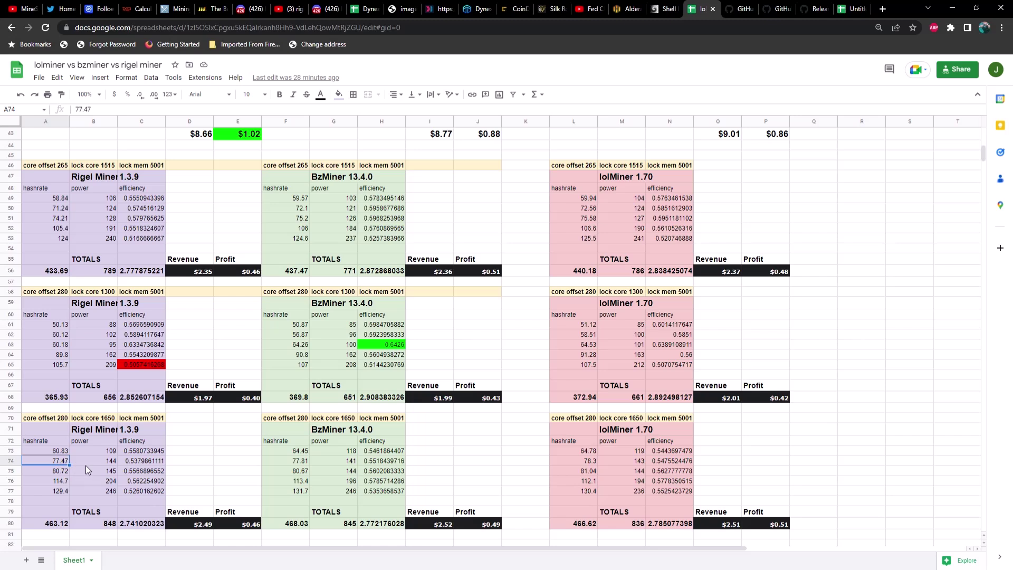
click(102, 460)
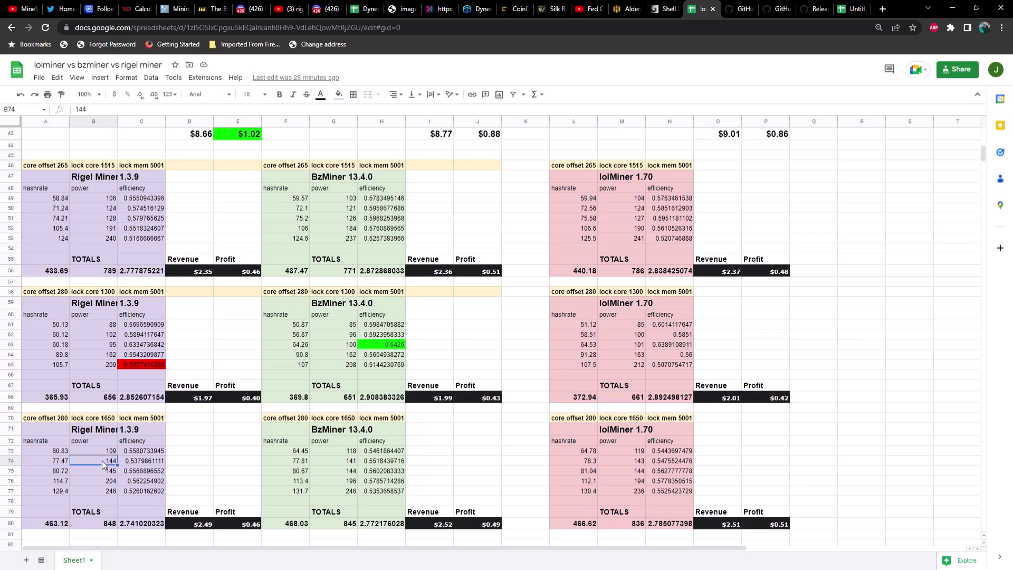
click(299, 463)
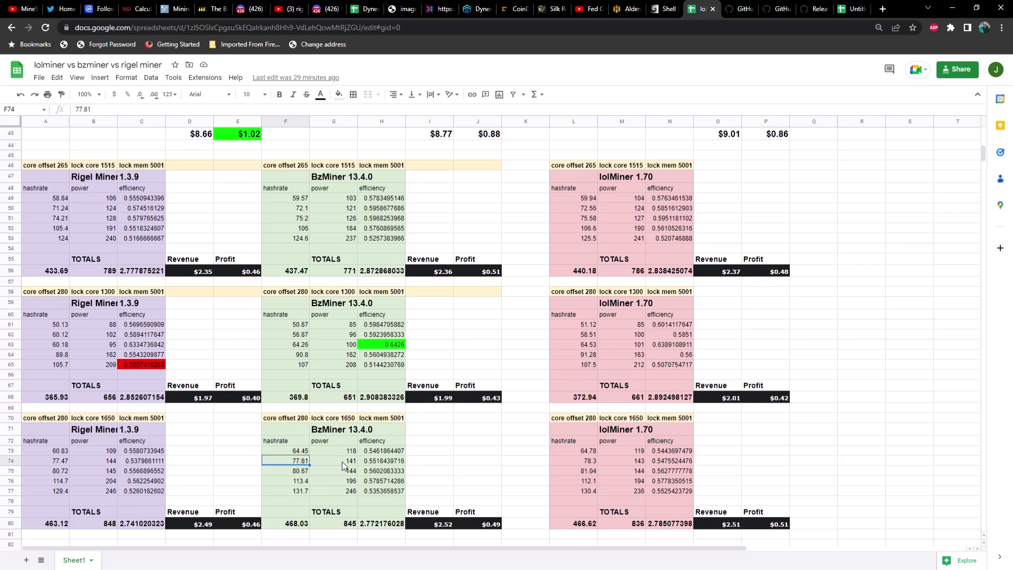
click(342, 461)
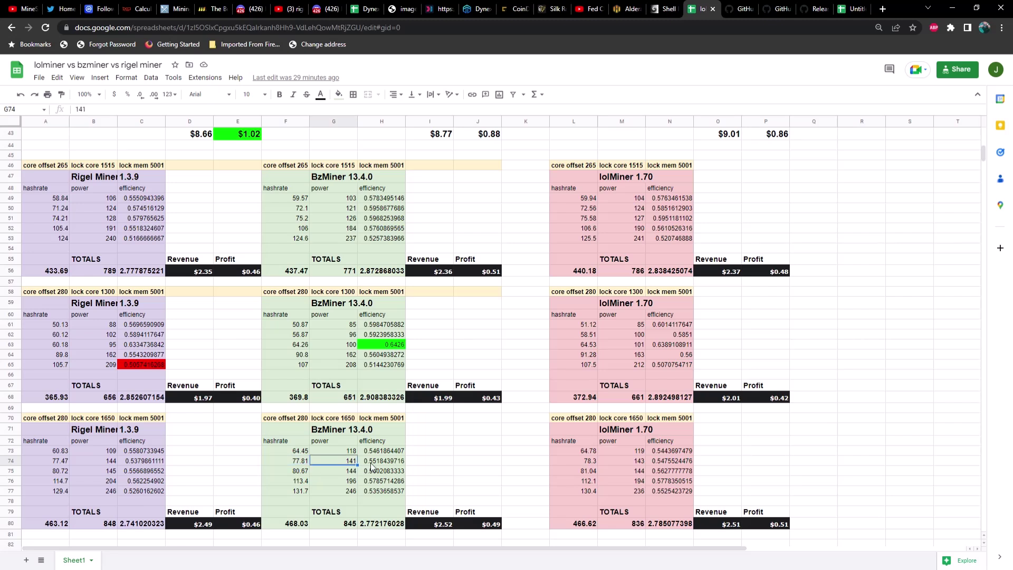
click(571, 461)
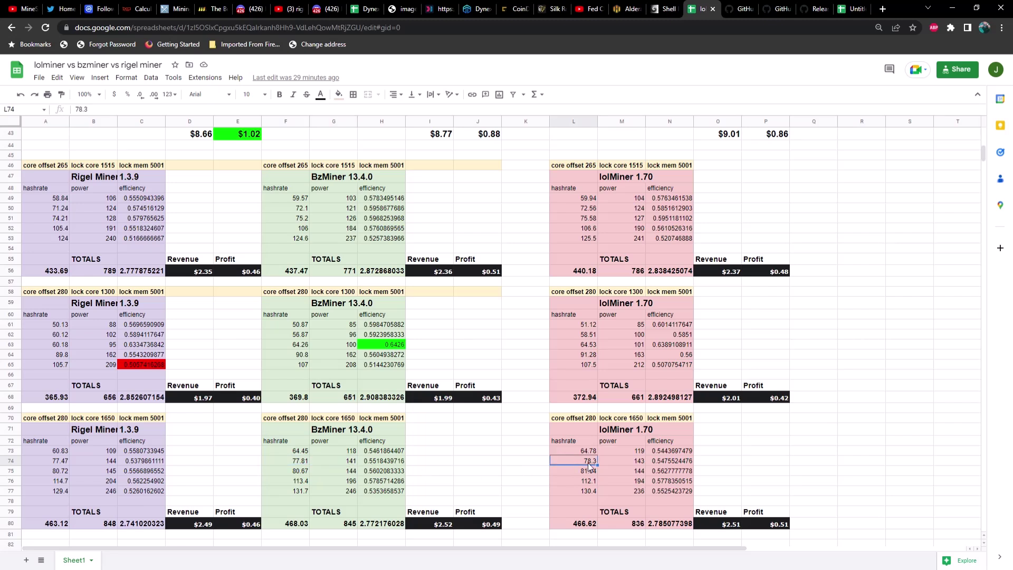
click(633, 463)
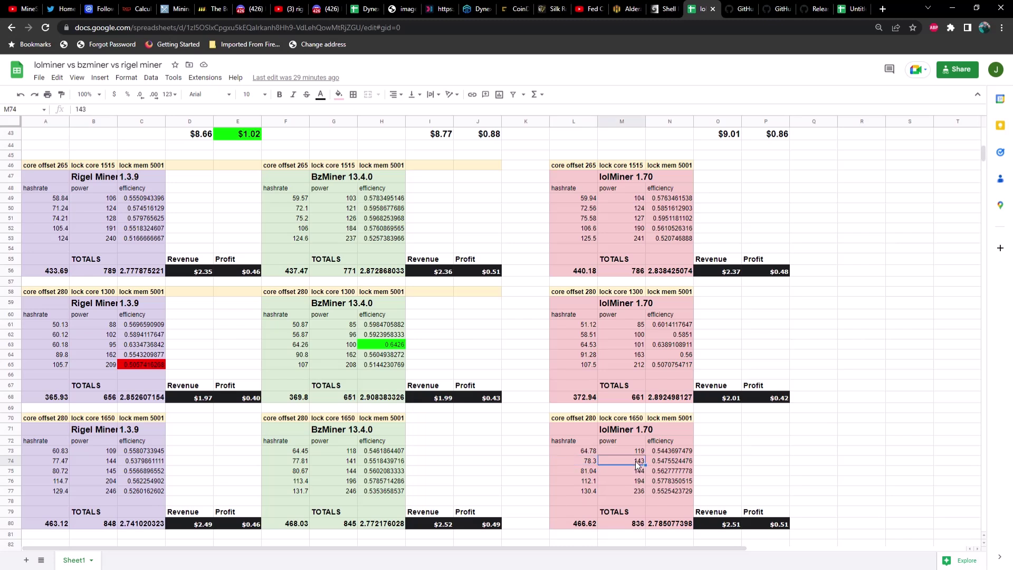
click(401, 462)
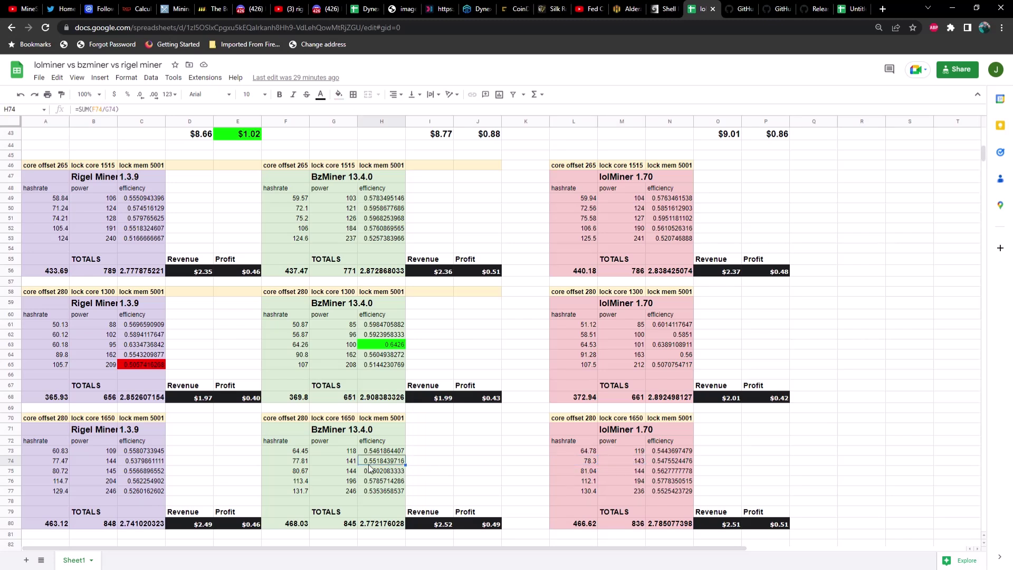
Compare the miners in rows 75 and 76, checking lolMiner's efficiency in row 75 and ending on BzMiner's efficiency in row 76
click(48, 472)
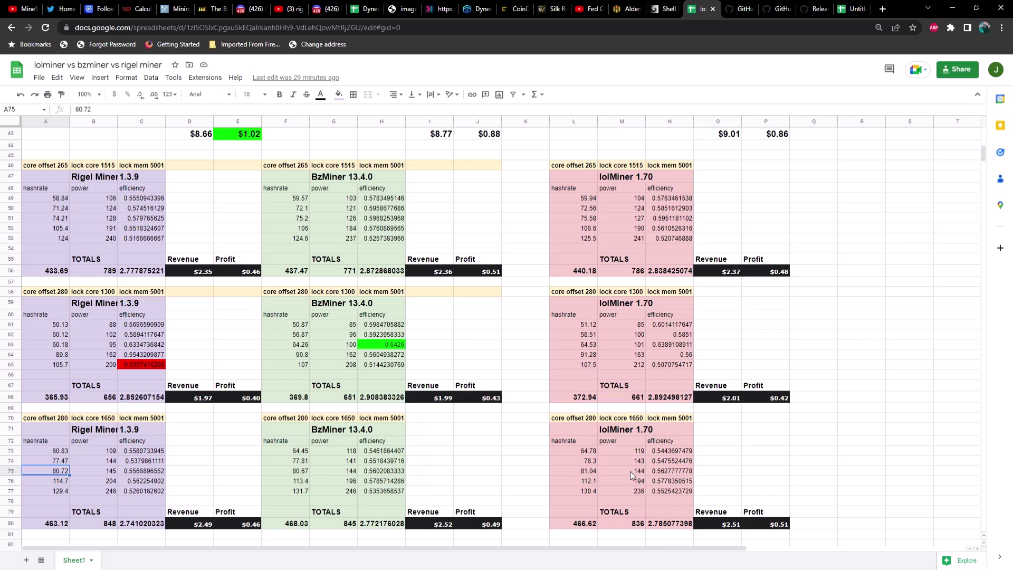
click(661, 470)
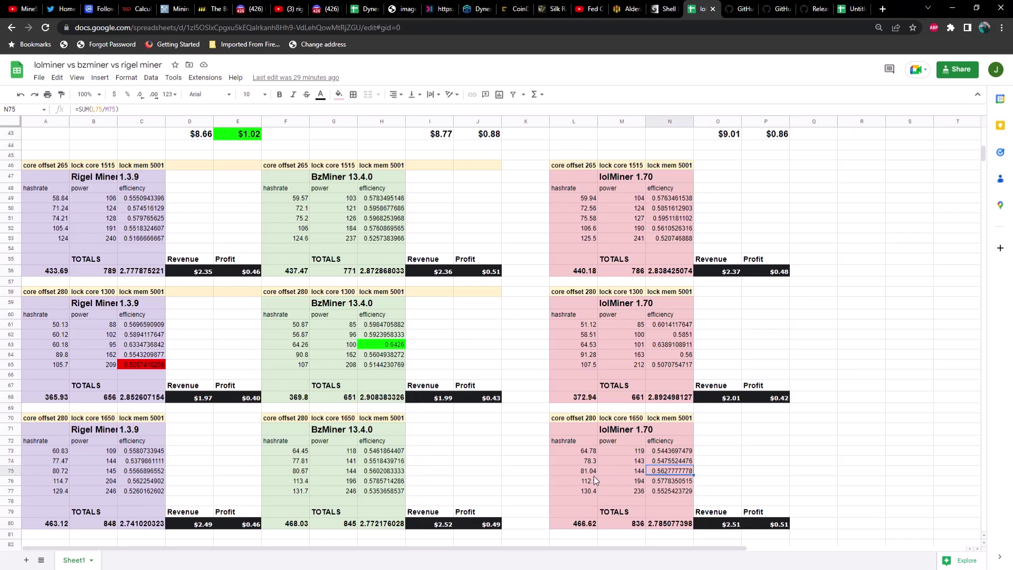
click(42, 483)
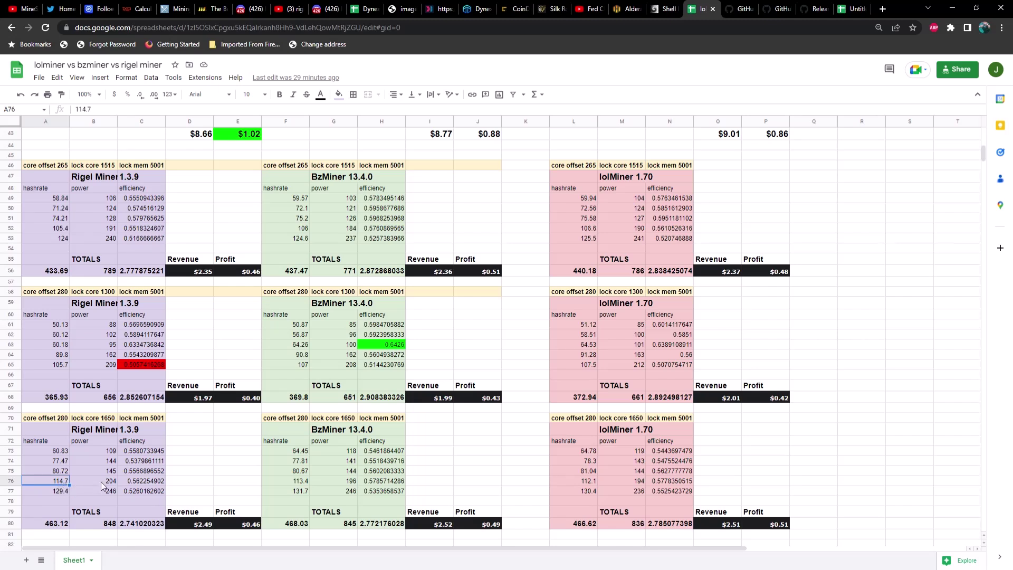
click(299, 482)
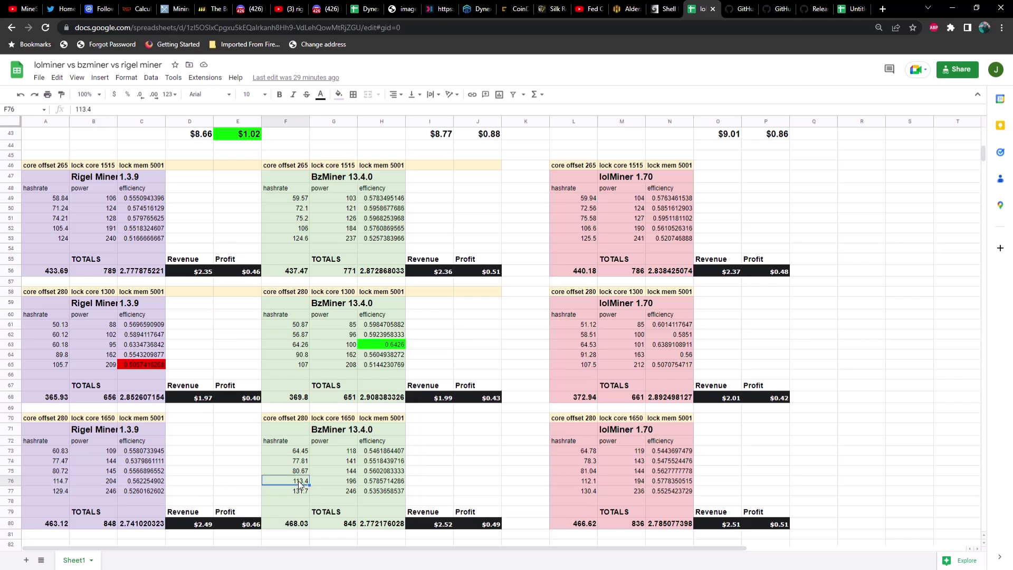
click(340, 480)
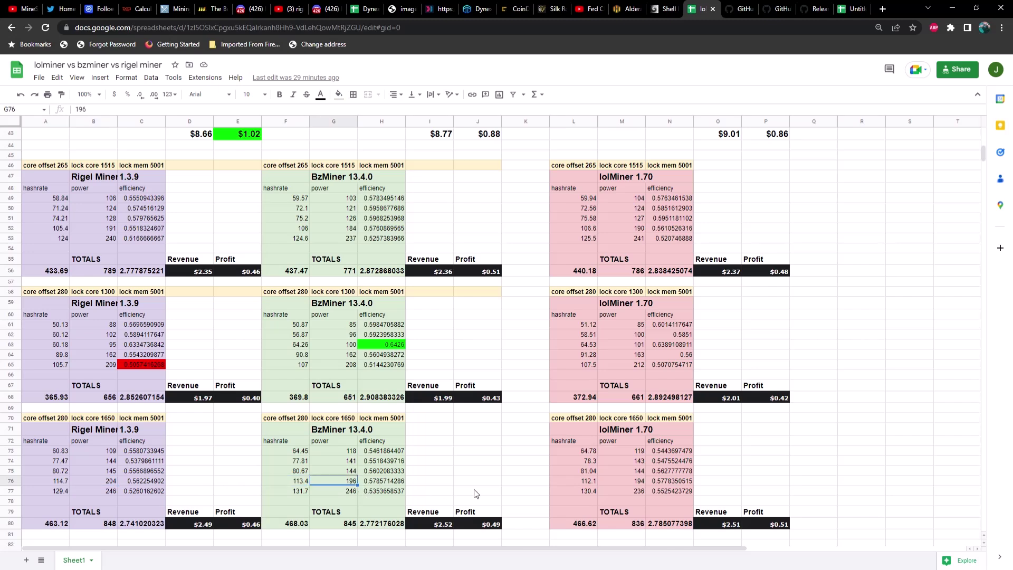
click(582, 480)
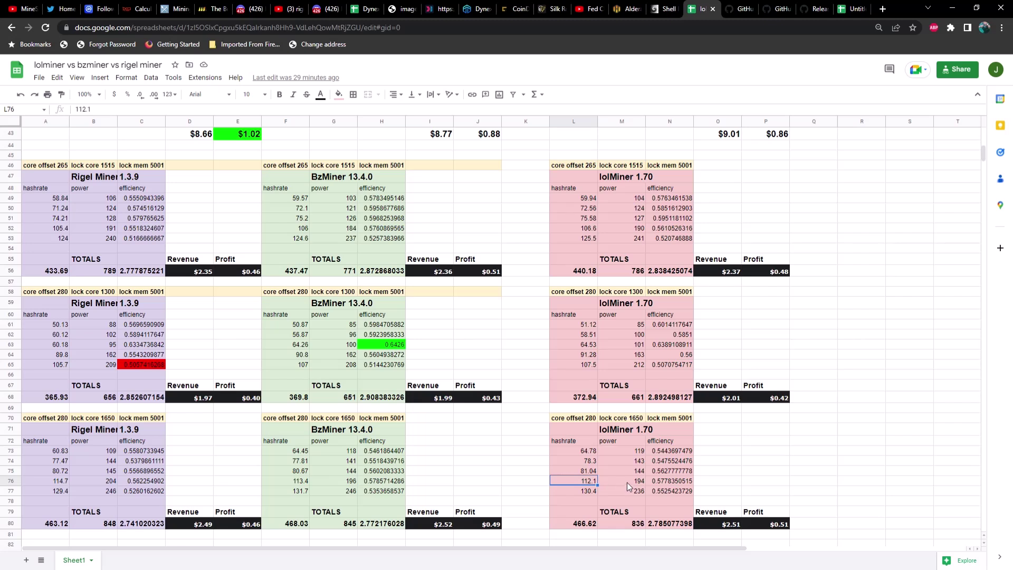
click(627, 483)
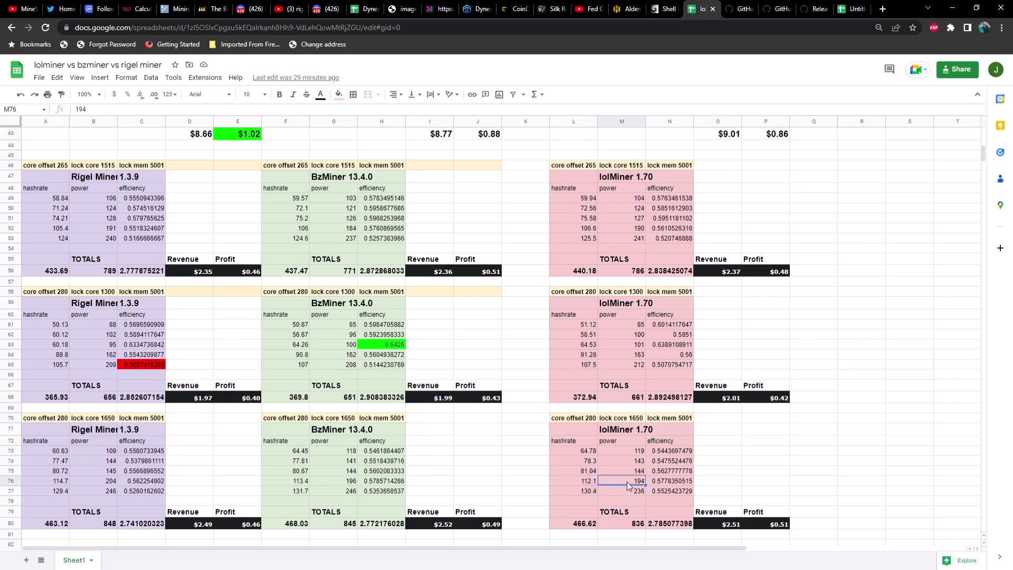
click(384, 481)
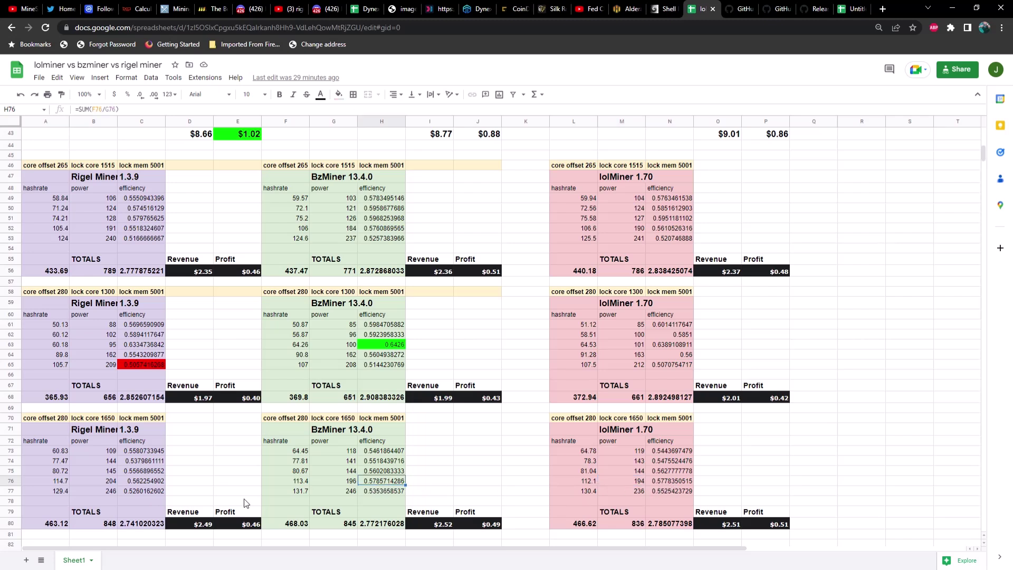
Compare the hashrate and power of all three miners in row 77, the last card row, ending on lolMiner's efficiency
click(59, 491)
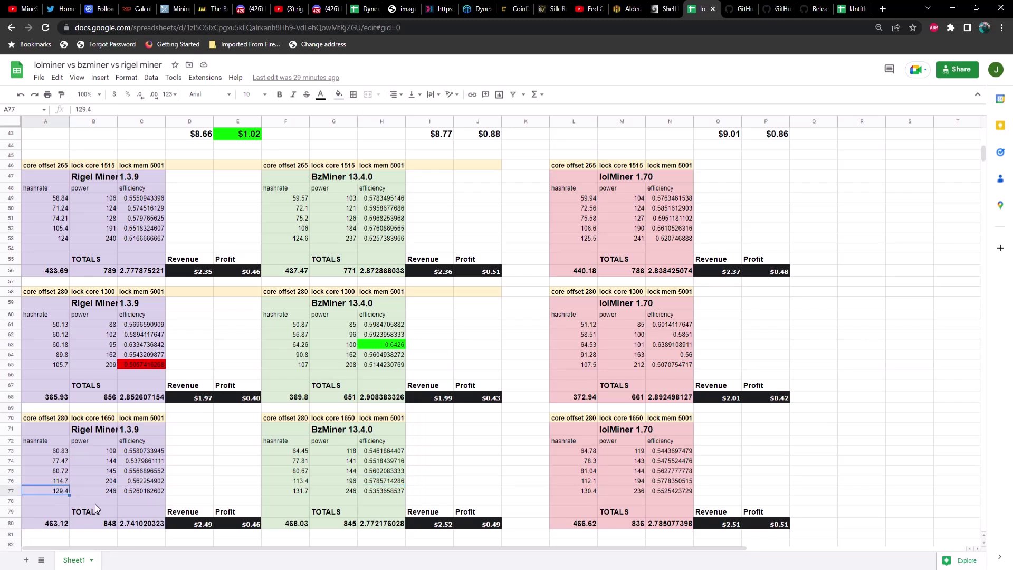
click(103, 491)
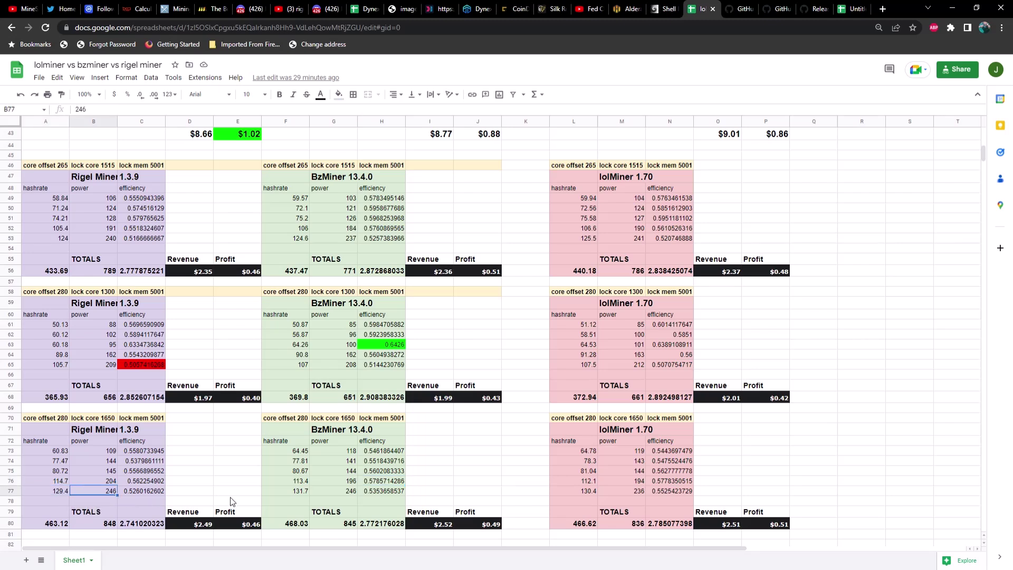
click(294, 492)
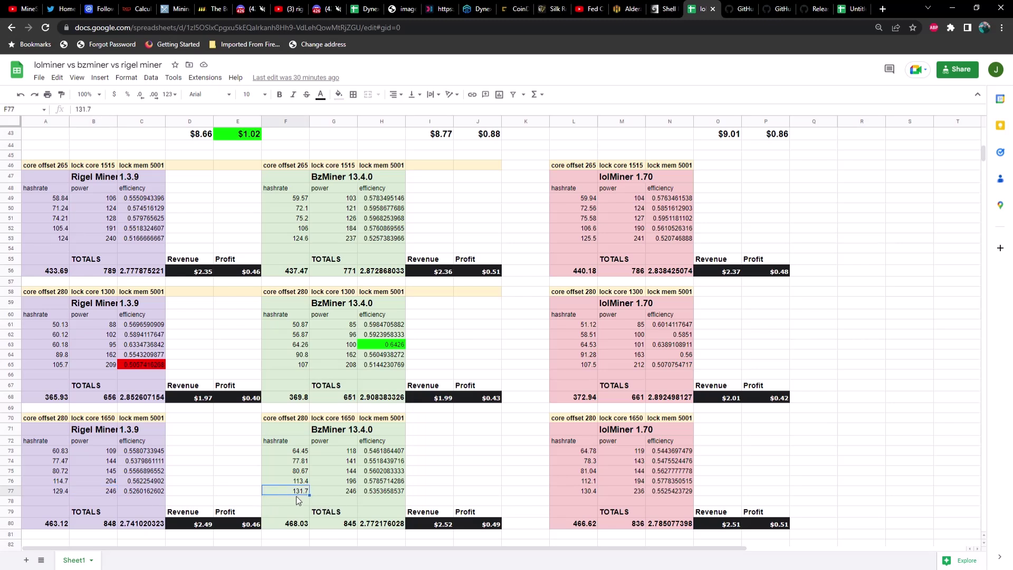
click(346, 493)
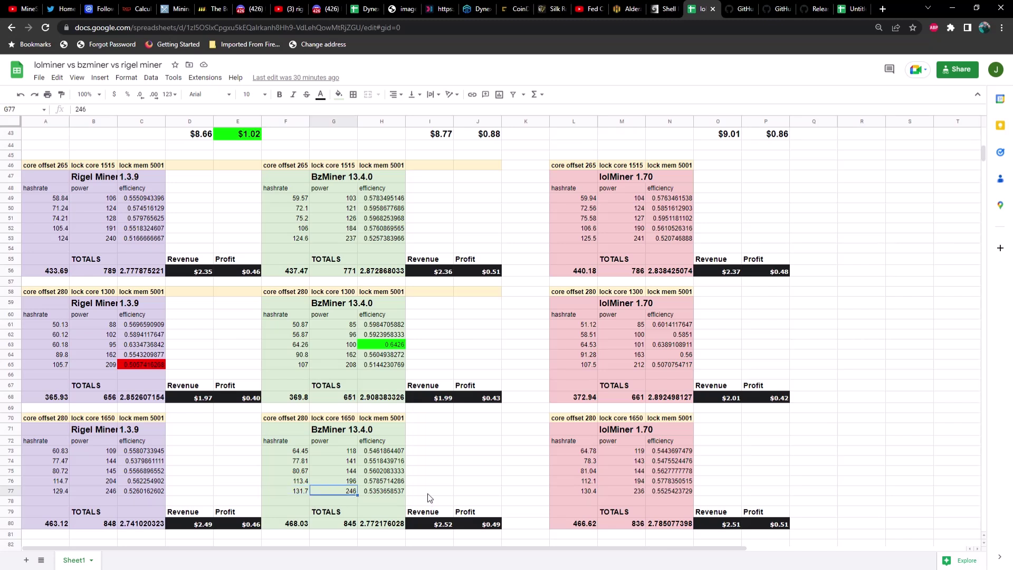
click(578, 491)
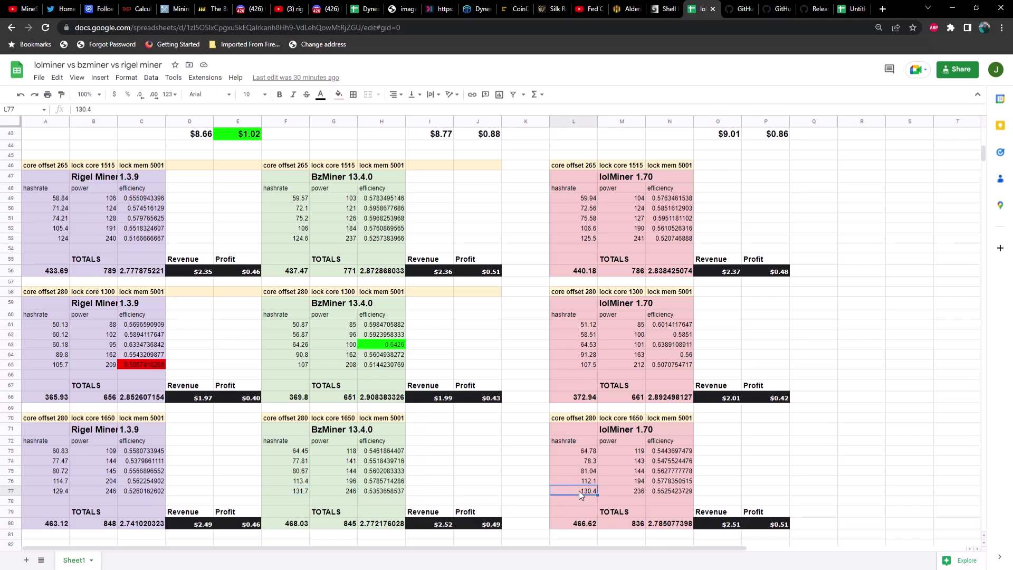
click(639, 491)
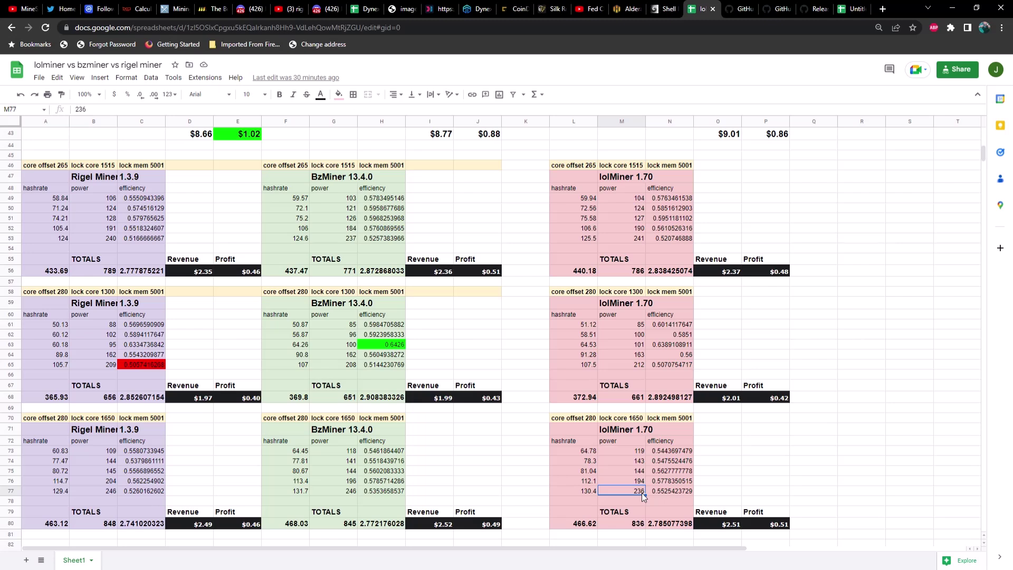
click(662, 495)
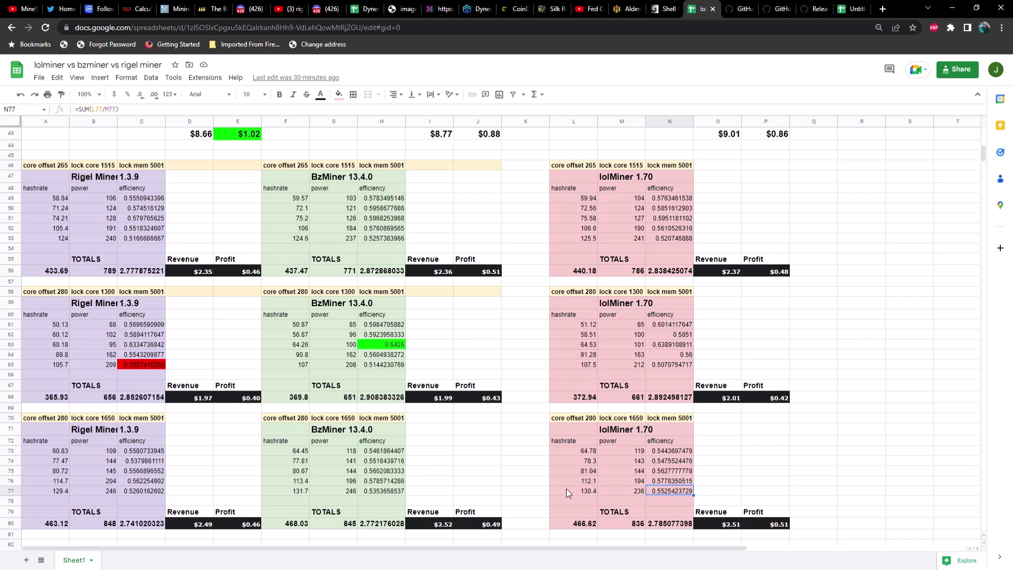
Compare the combined revenue and profit of BzMiner and lolMiner in row 84, below the lock core 1650 tables
scroll(521, 480, down, 1)
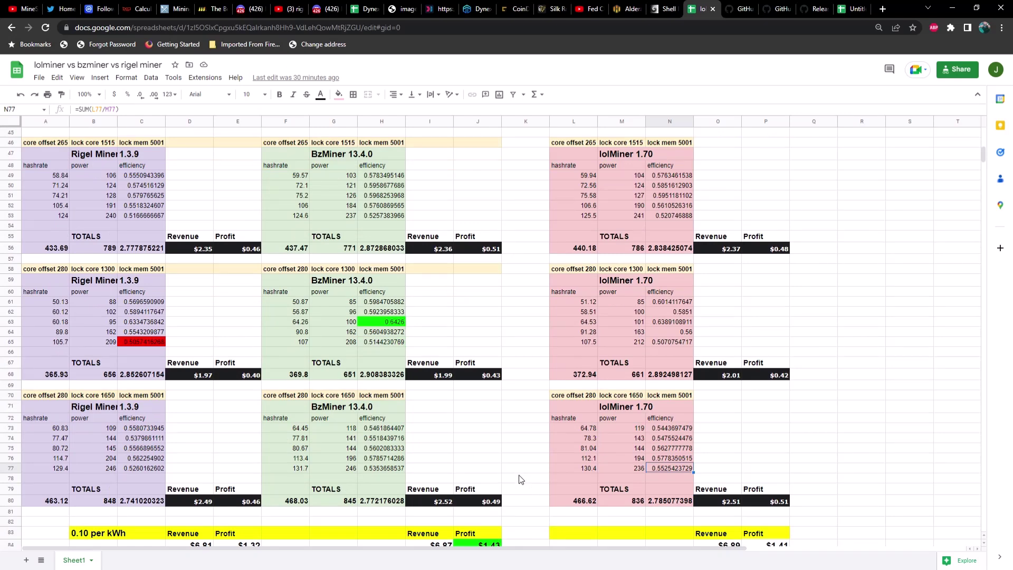
scroll(518, 475, down, 1)
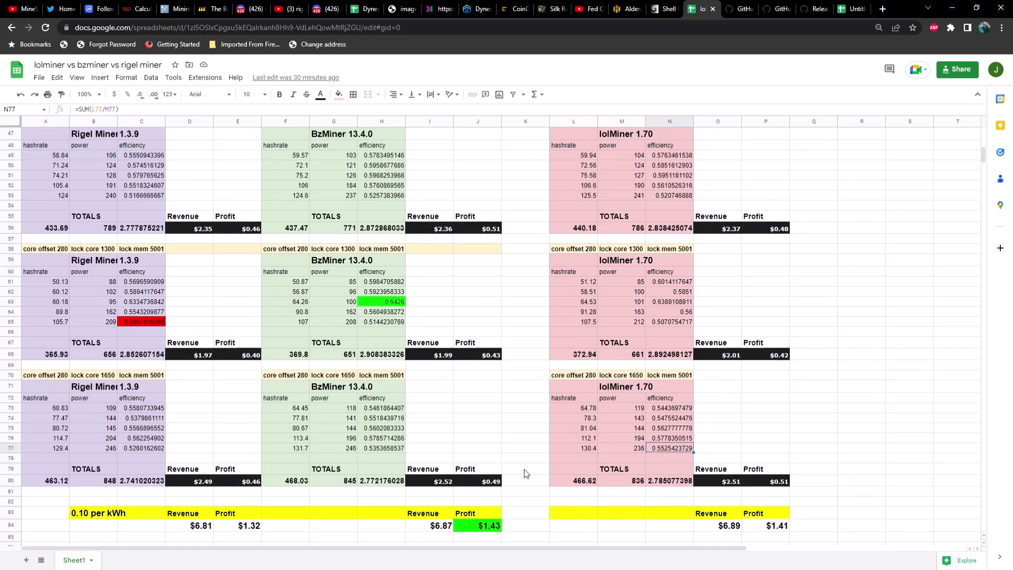
click(478, 526)
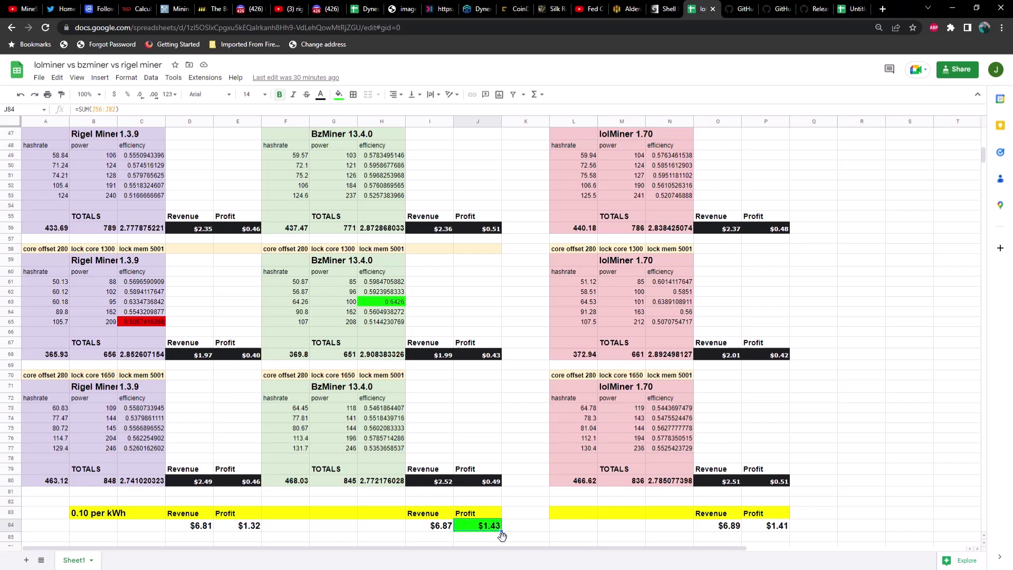
click(440, 530)
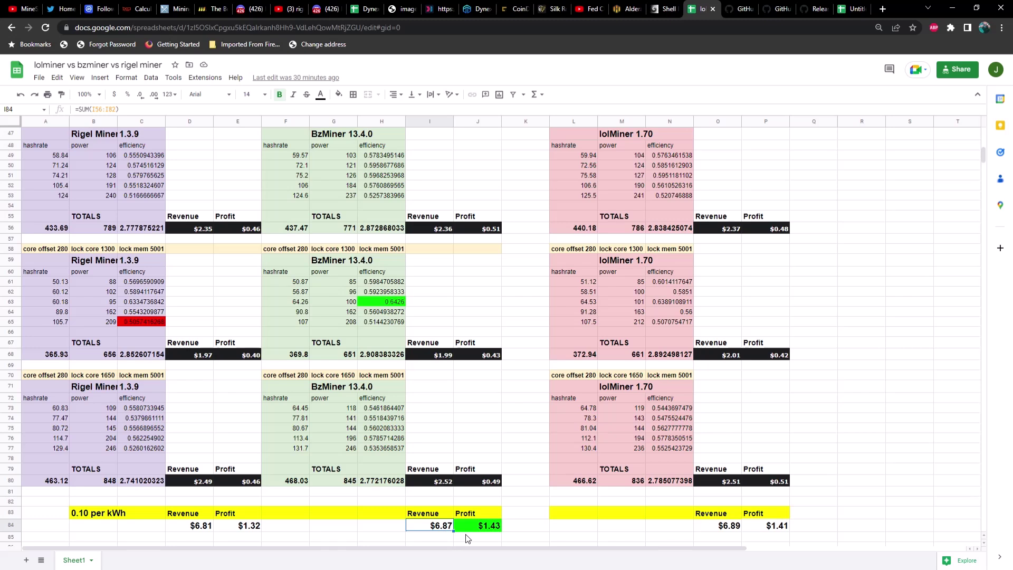
click(725, 529)
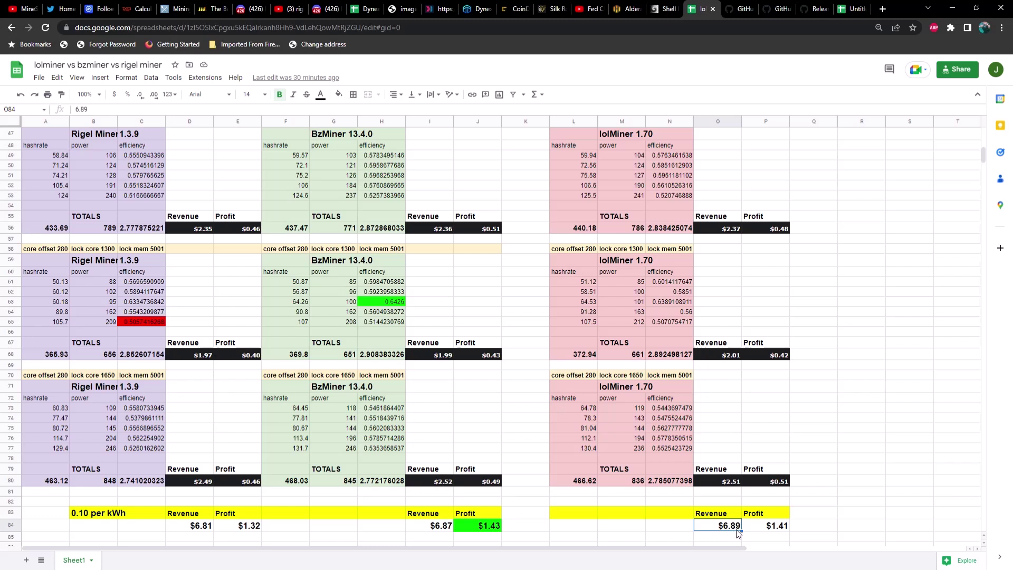
click(758, 529)
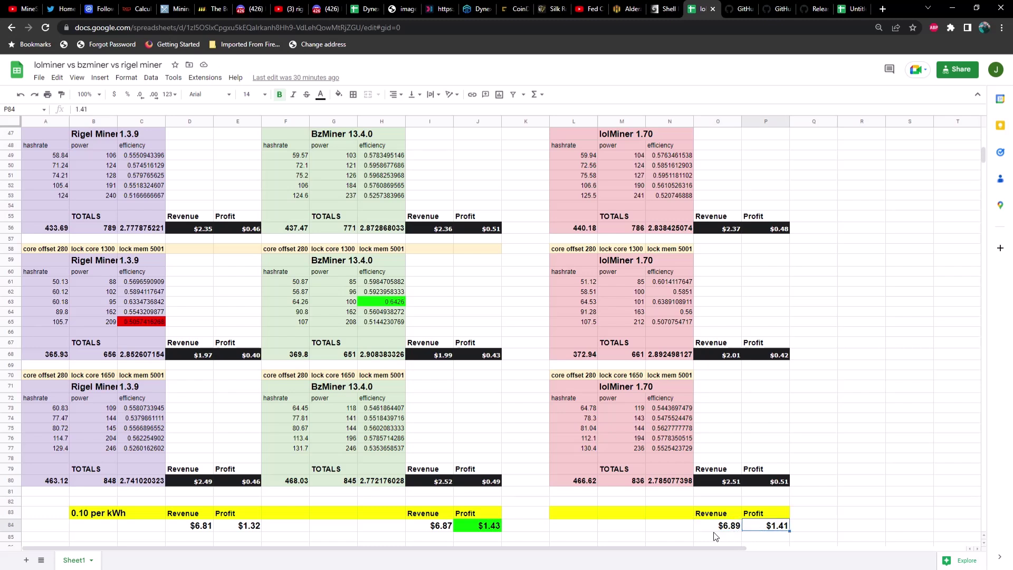
Check Rigel's combined profit and revenue in row 84, ending on the electricity rate label in row 83
click(253, 525)
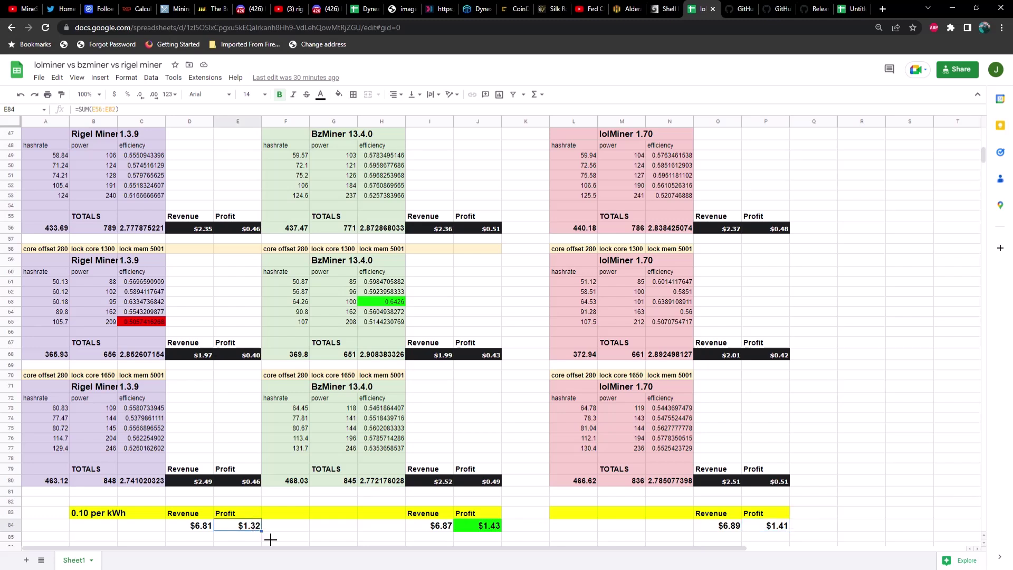
click(210, 529)
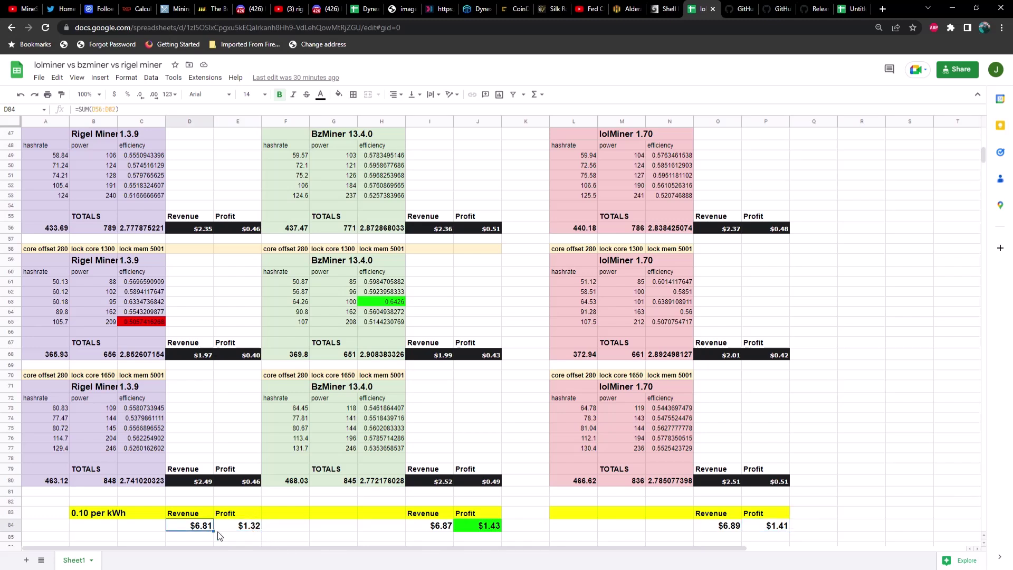
click(248, 532)
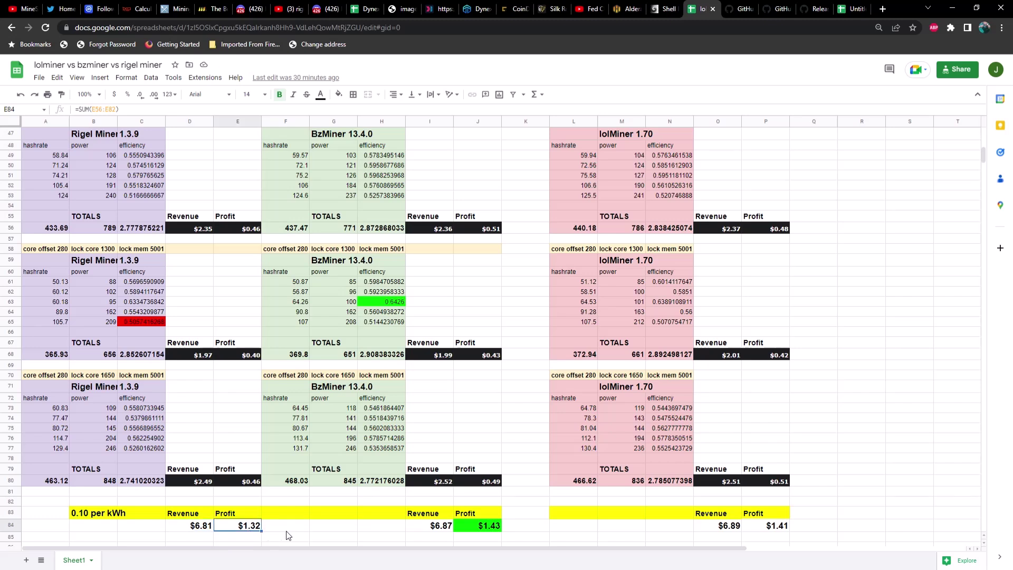
click(96, 515)
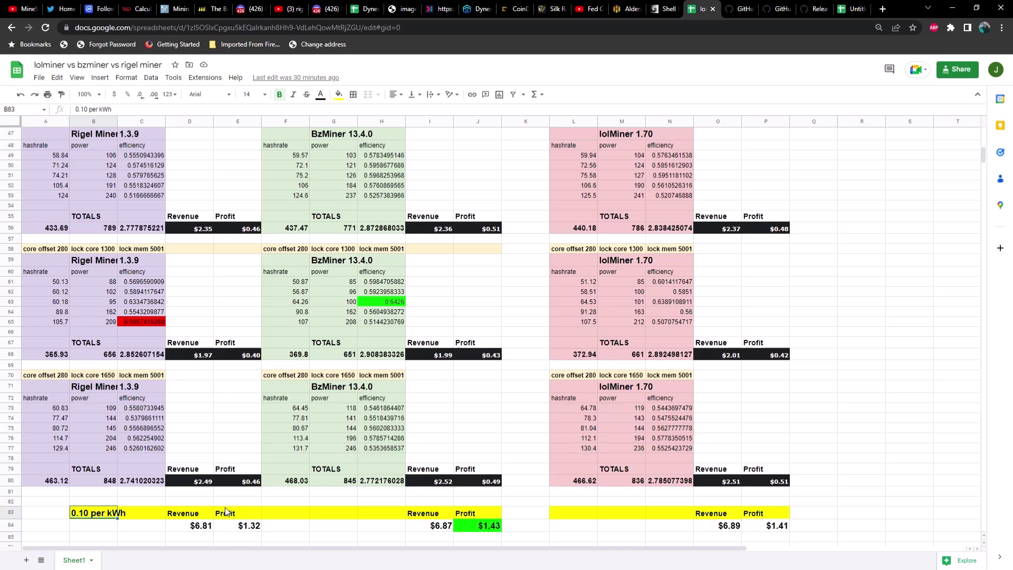
Review the revenue and profit summaries in rows 38 to 43 against row 84 and the three lower groups of miner tables
scroll(236, 505, up, 4)
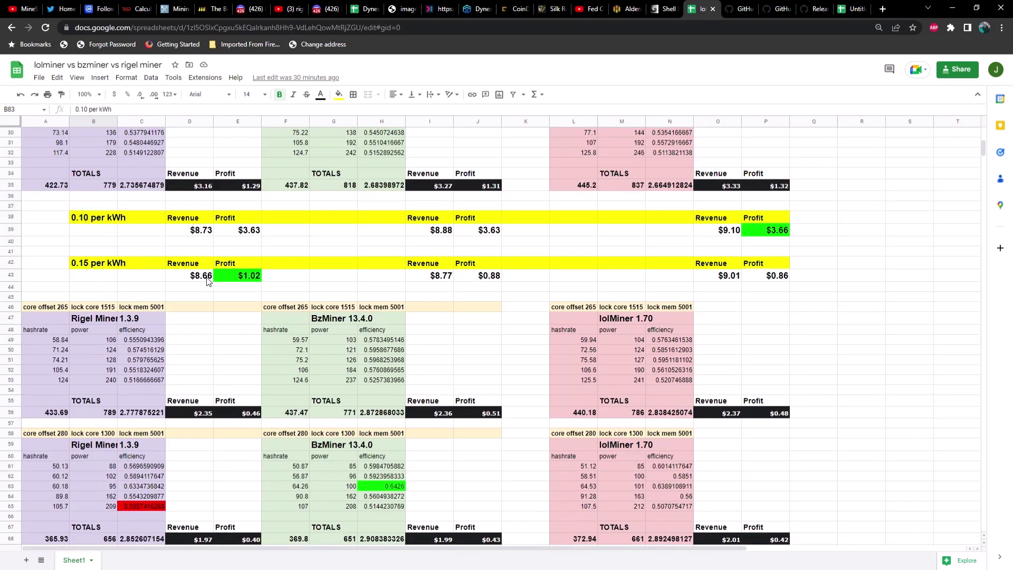
scroll(224, 290, down, 2)
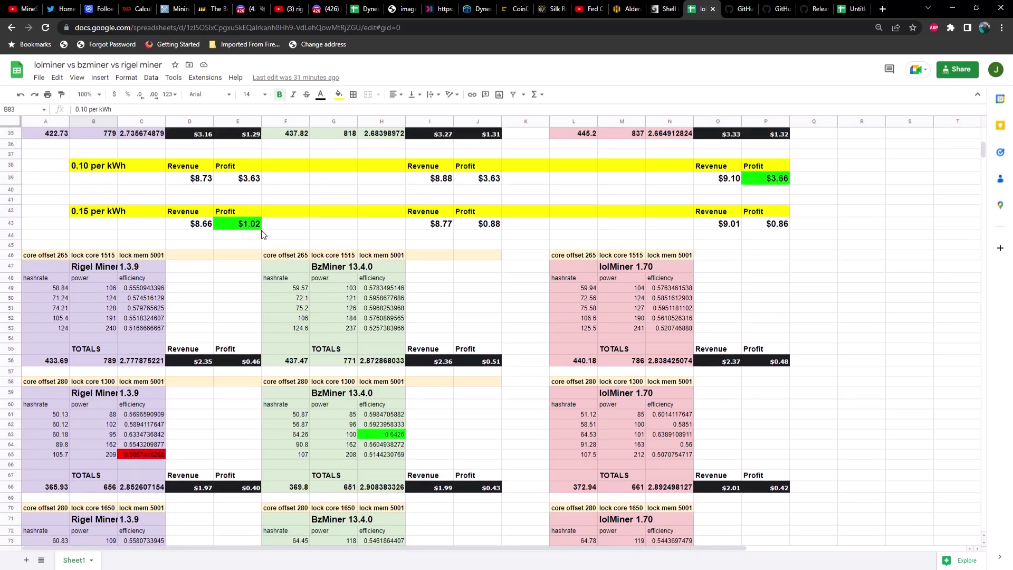
scroll(262, 234, down, 6)
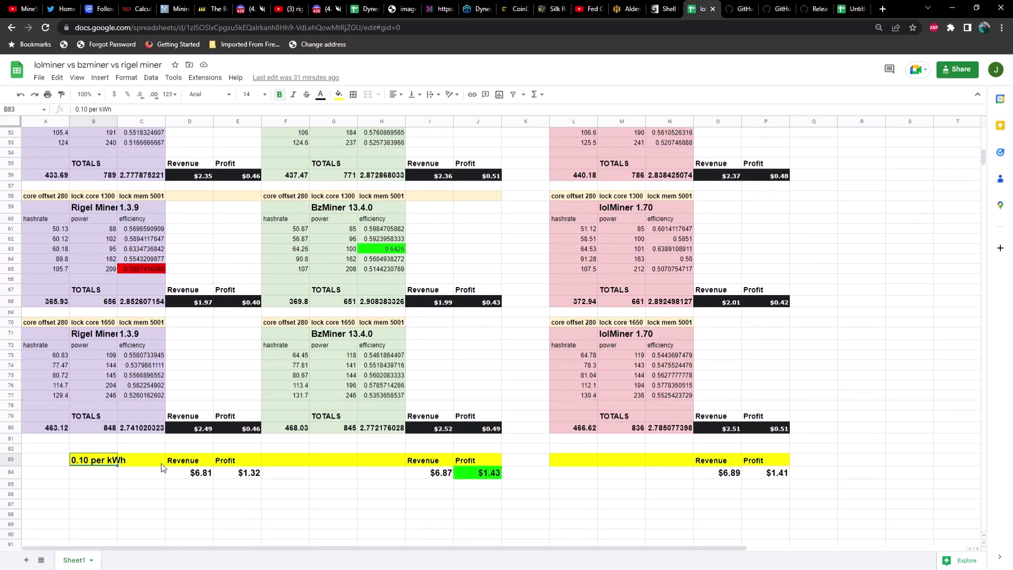
scroll(396, 446, up, 3)
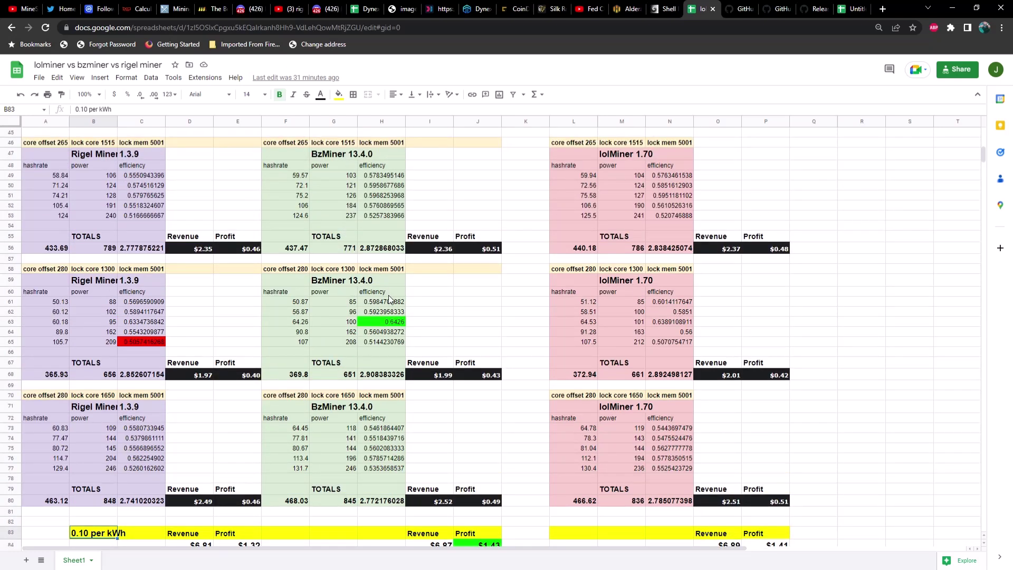
scroll(414, 326, down, 1)
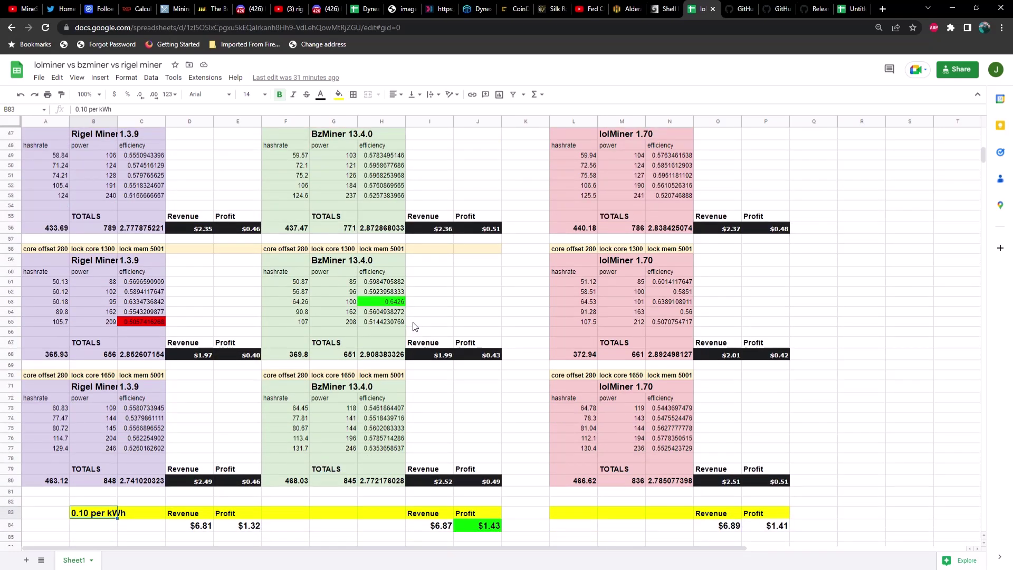
scroll(633, 314, up, 1)
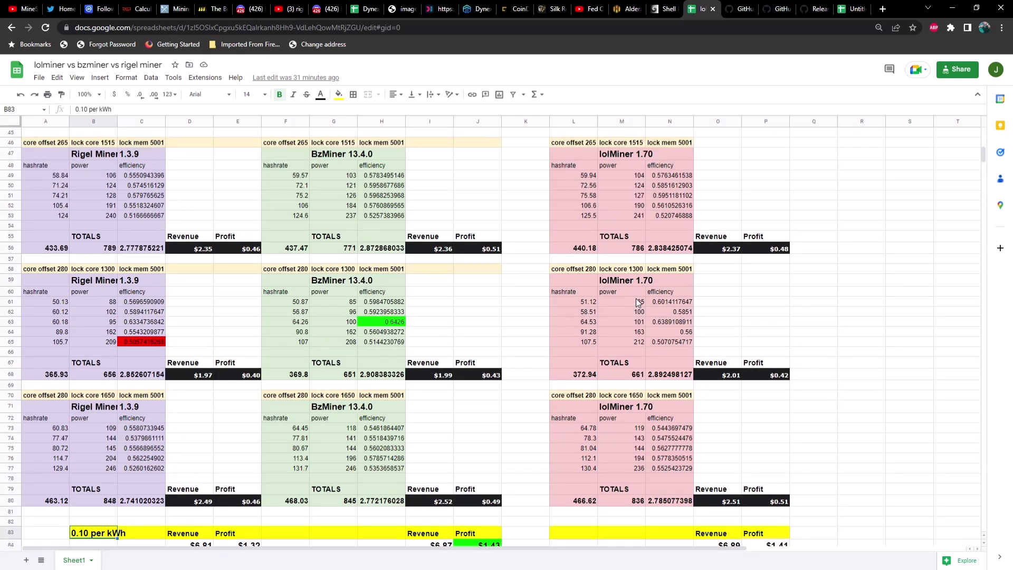